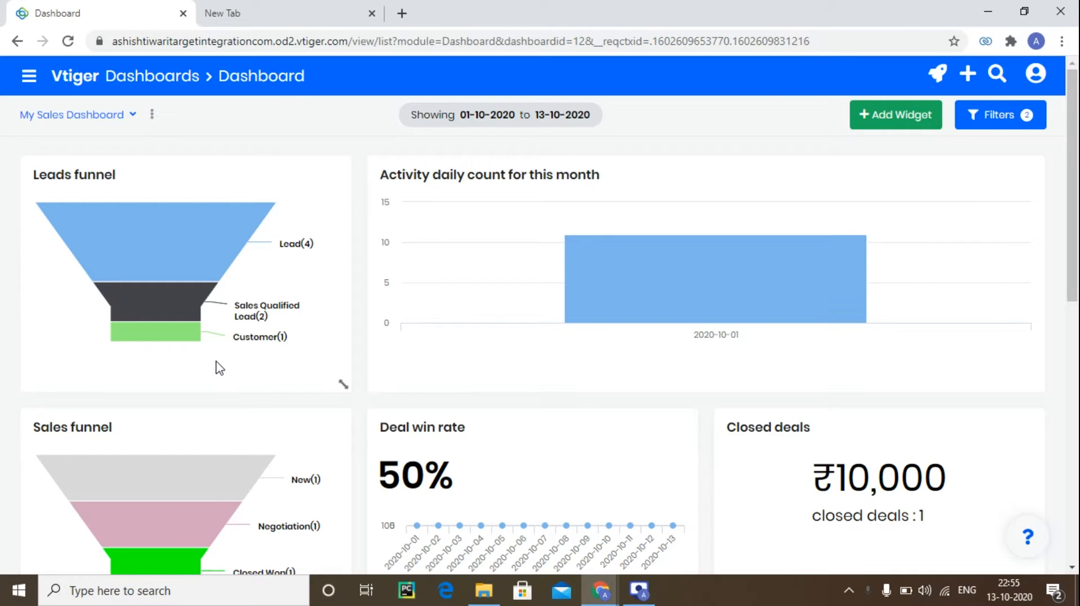
scroll(217, 388, down, 3)
scroll(247, 371, up, 3)
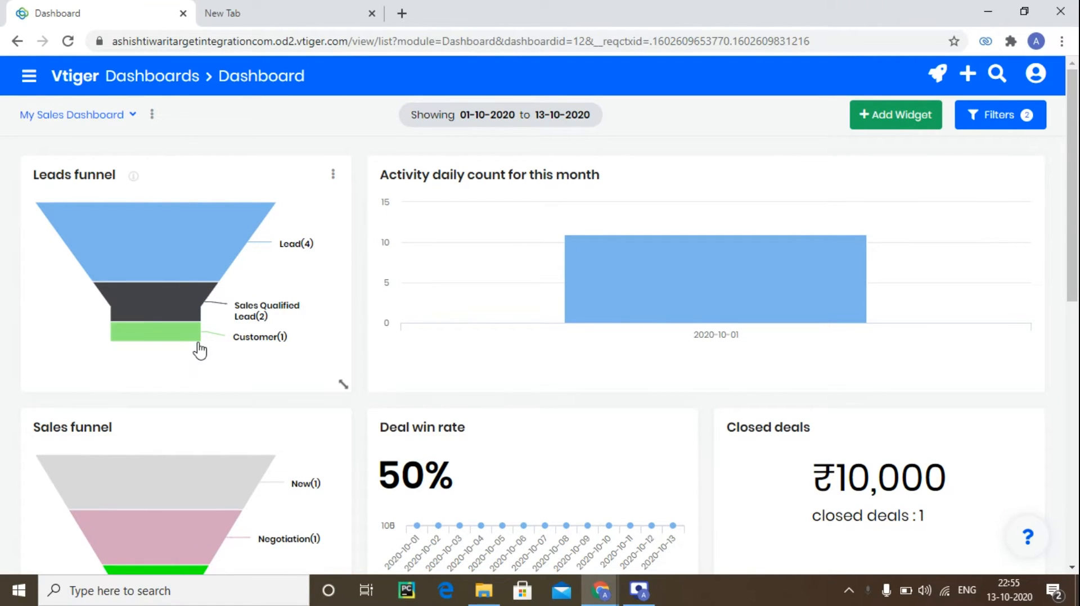
mouse_move(201, 348)
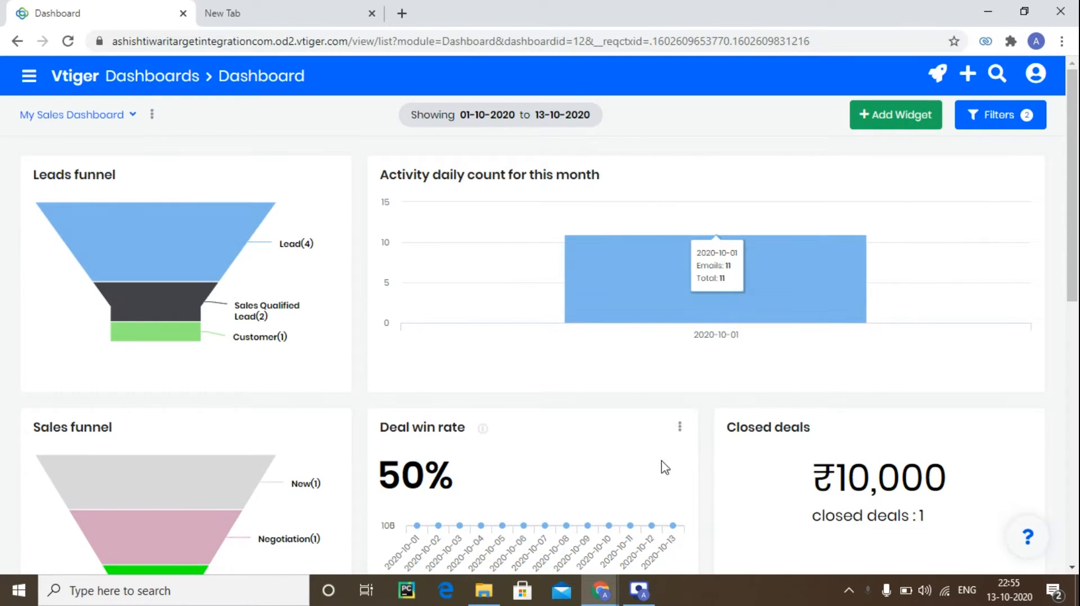
click(1027, 176)
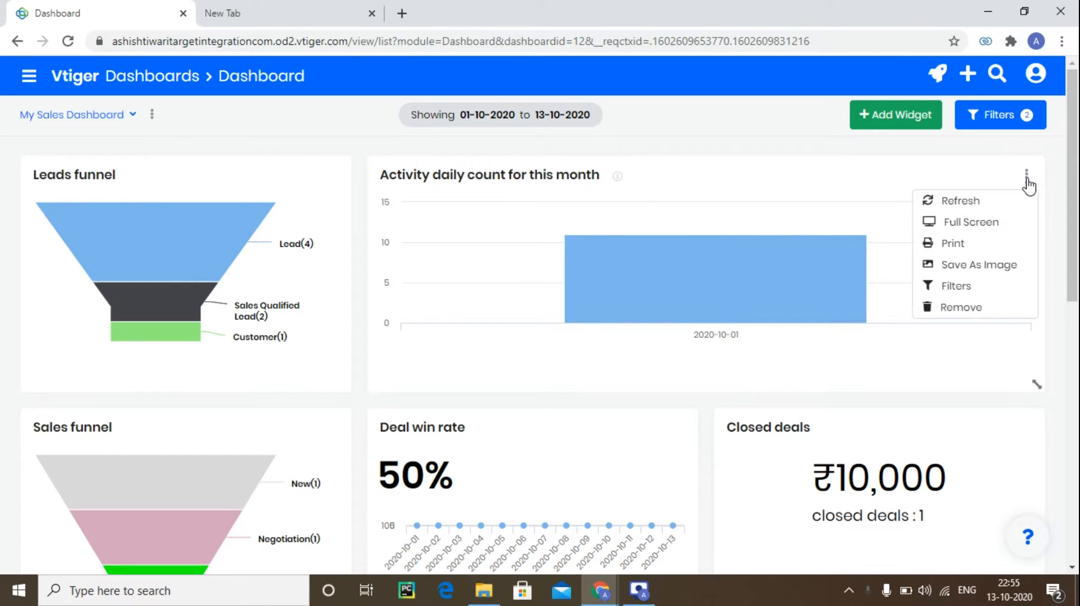
click(963, 307)
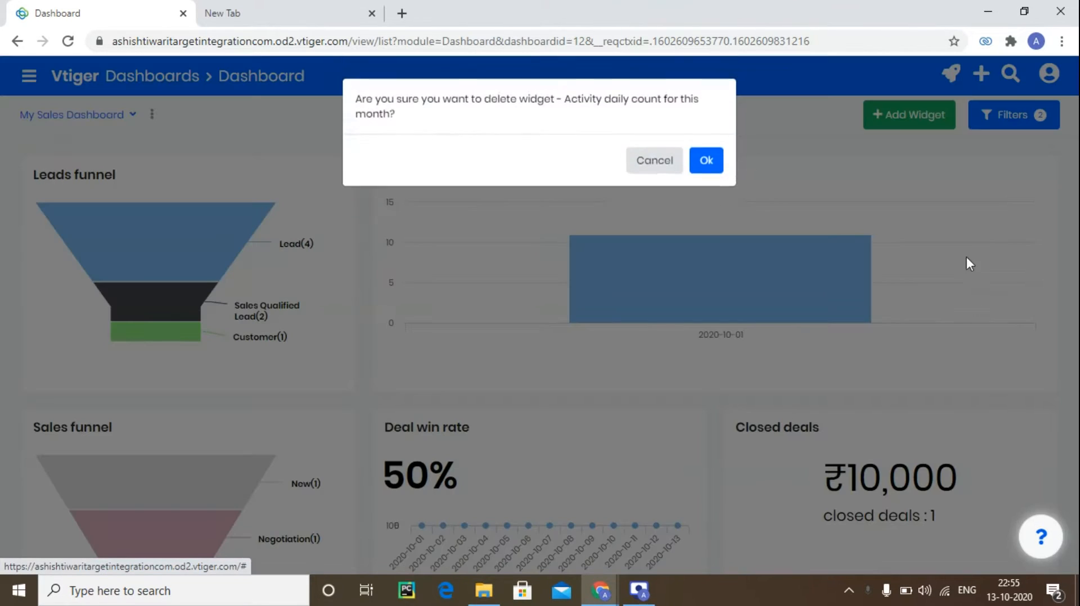
click(667, 168)
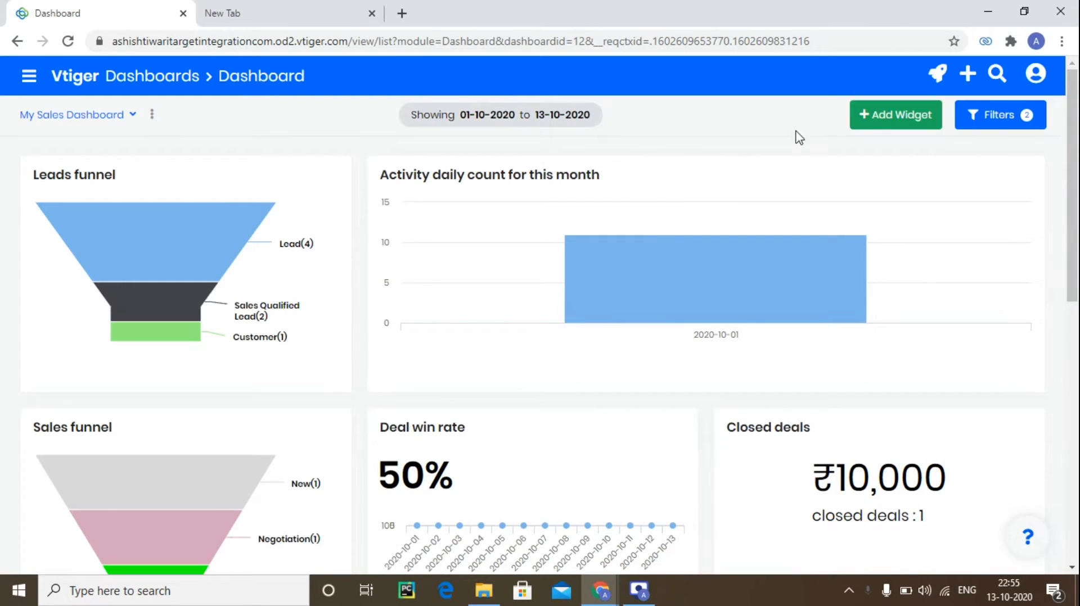
Review the widgets available to add and the dashboard's filter options without changing anything.
click(882, 120)
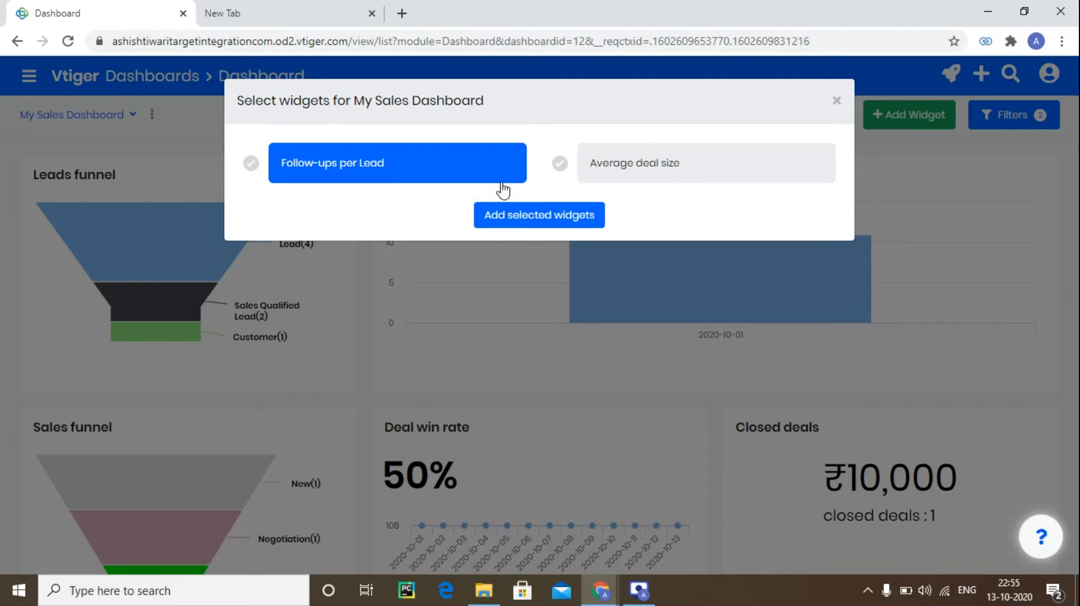
click(838, 102)
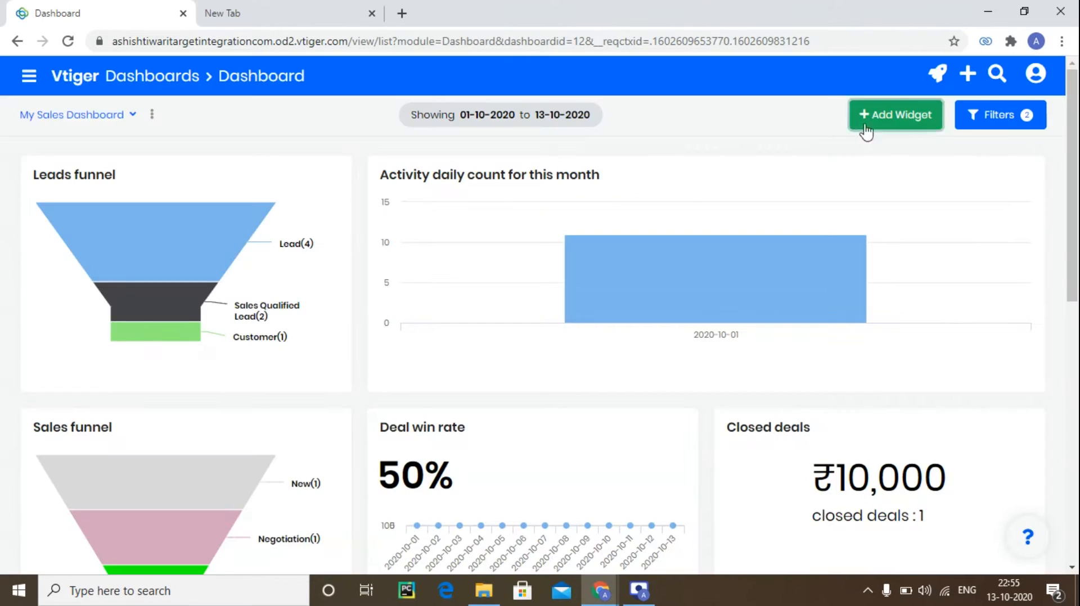
click(1005, 115)
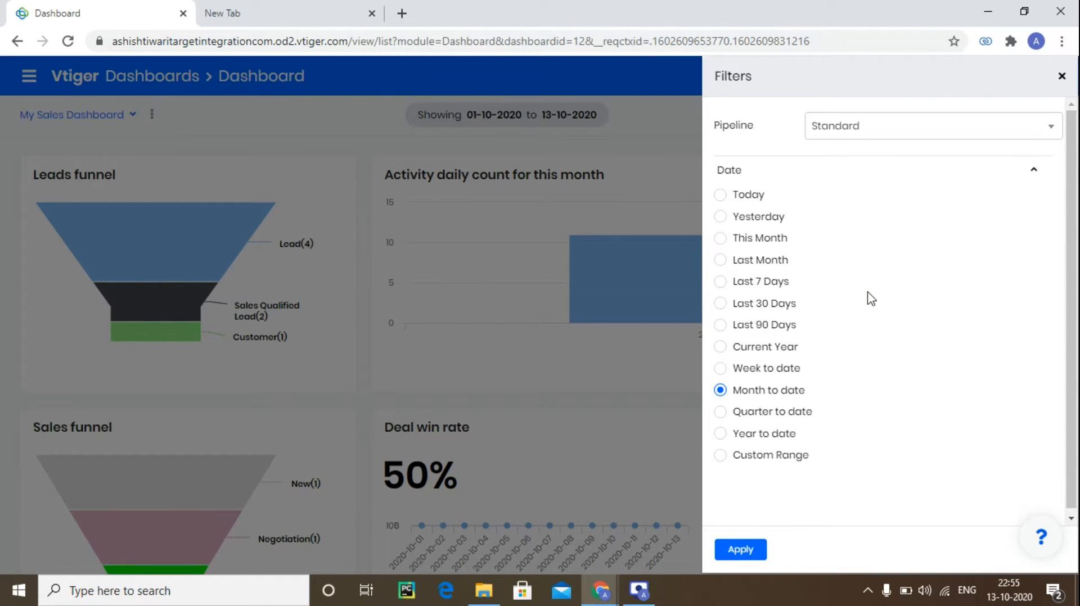
click(1063, 77)
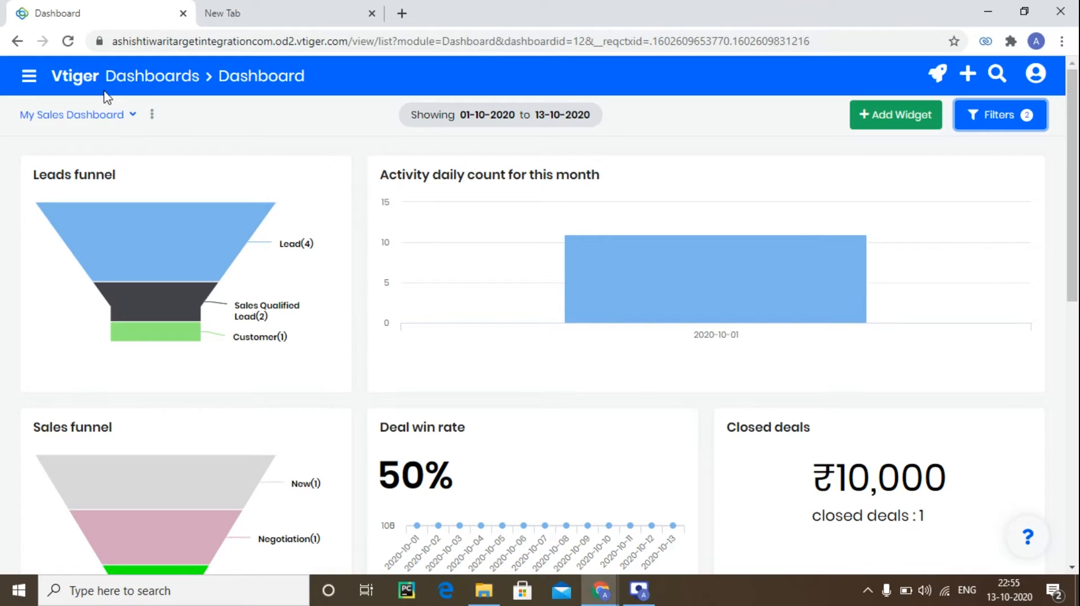
click(117, 125)
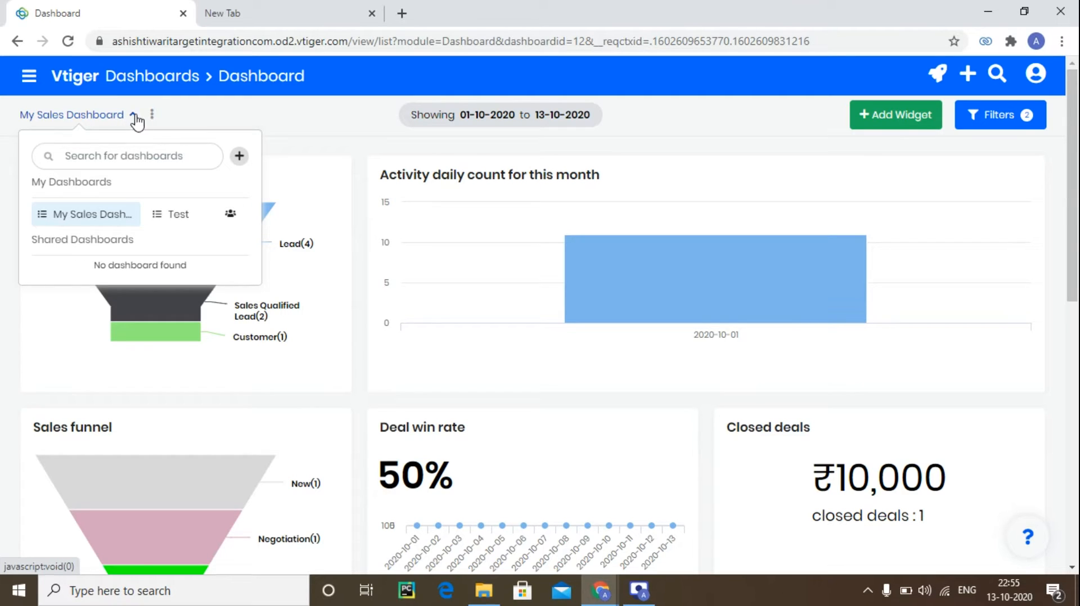
click(239, 156)
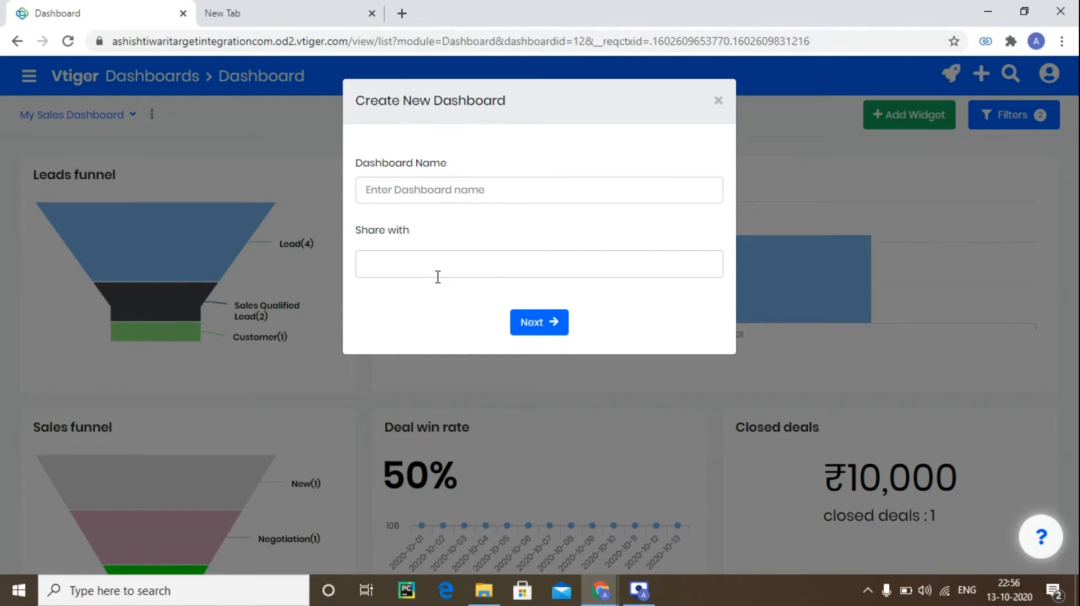
click(718, 101)
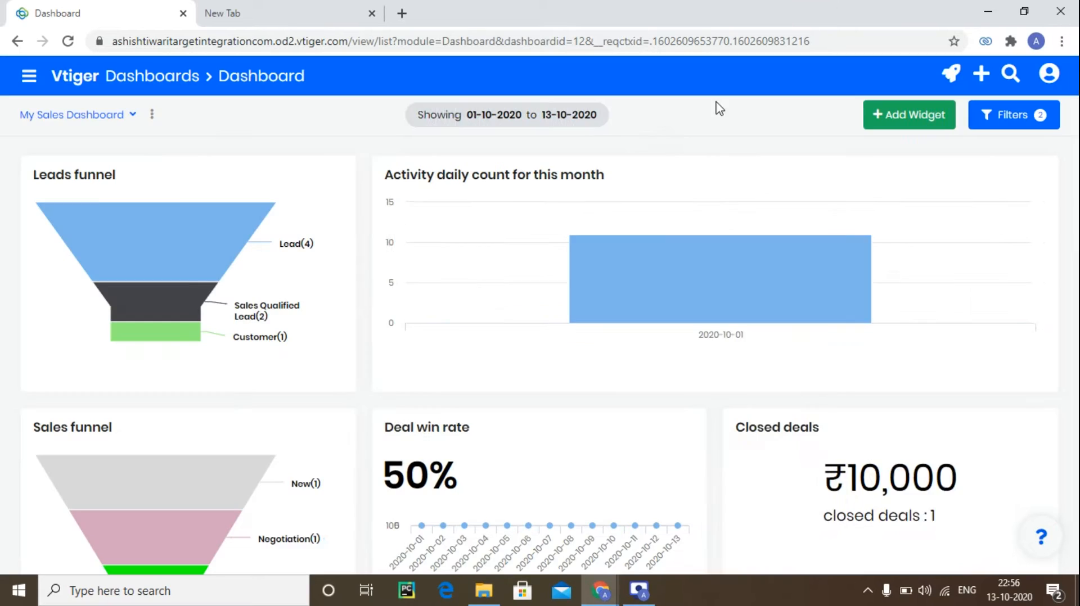
Navigate to the Leads list under Essentials.
click(29, 76)
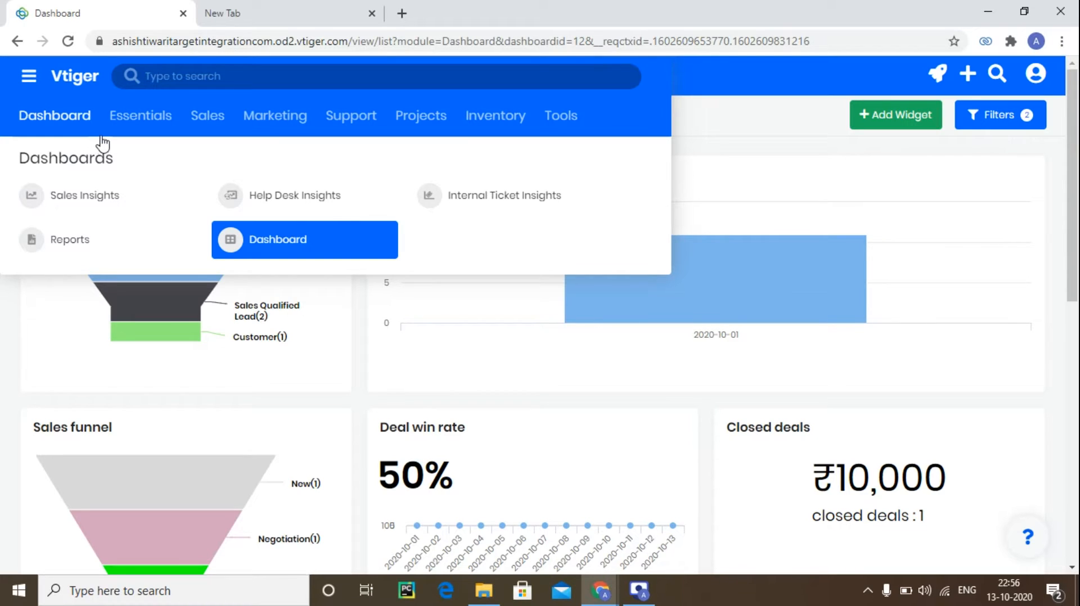
mouse_move(160, 117)
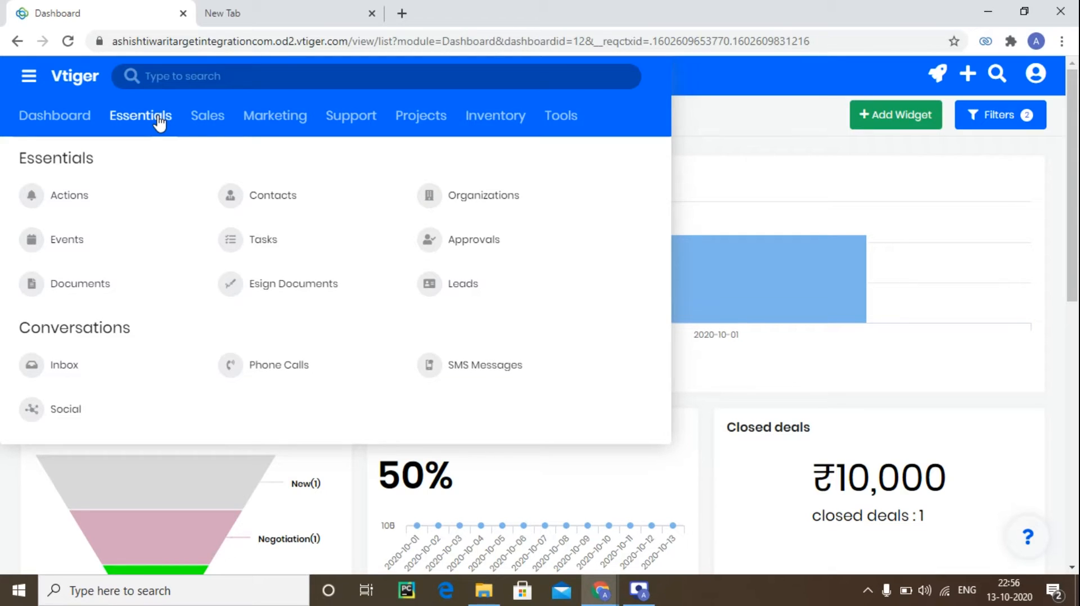
click(461, 298)
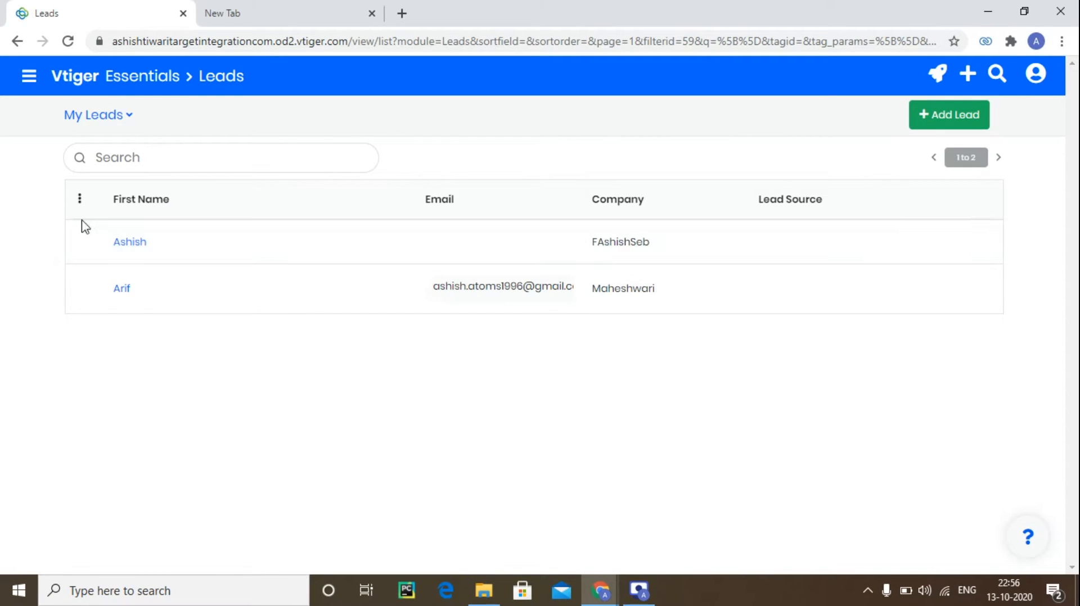
Add the Website column to the My Leads list view and update the list.
click(79, 198)
click(107, 219)
click(296, 308)
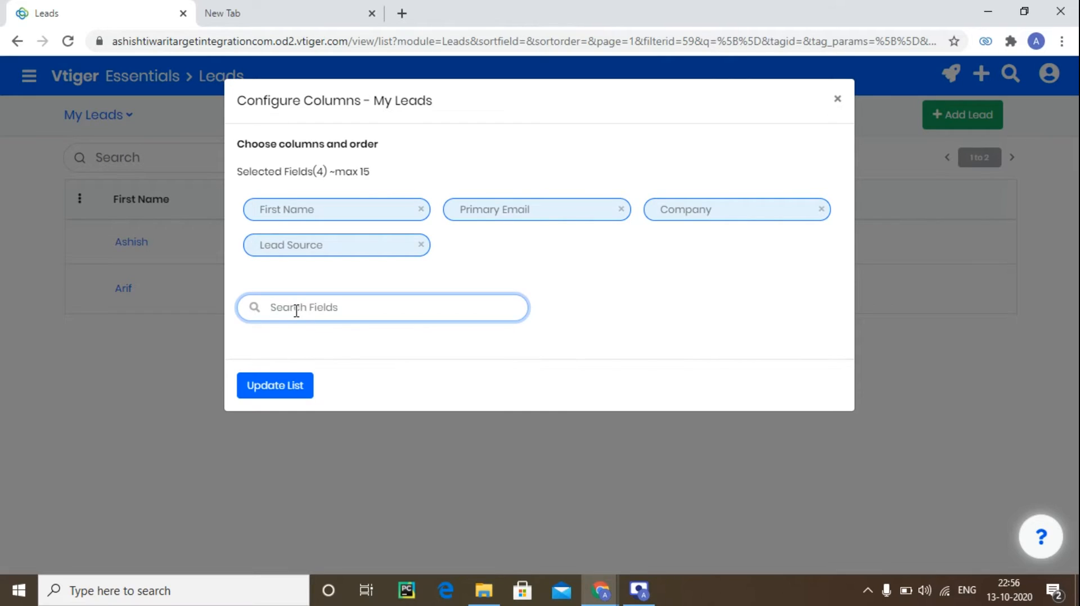
text(we)
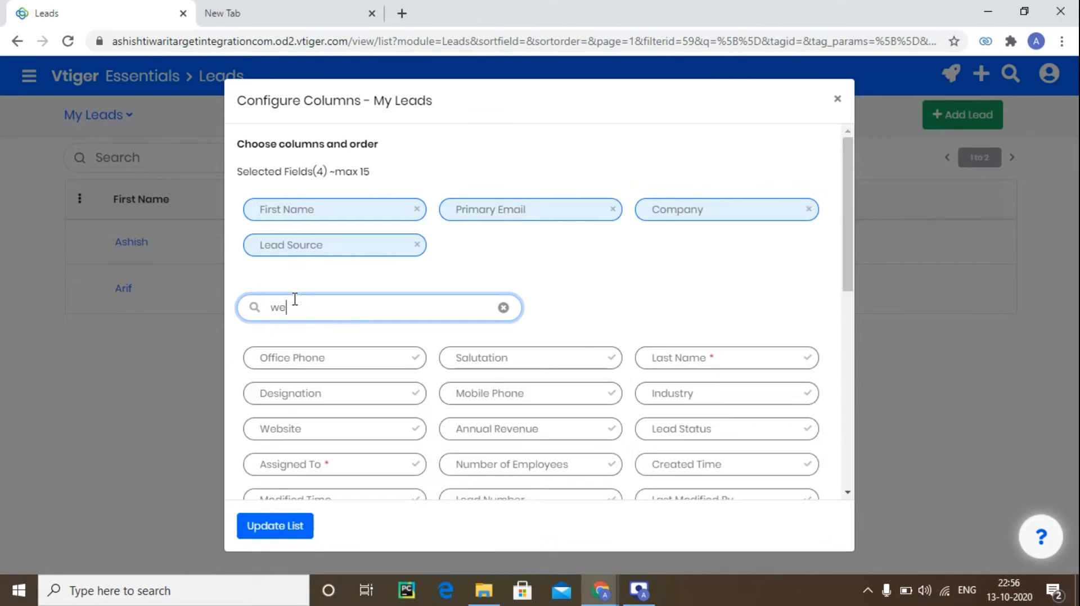
click(300, 355)
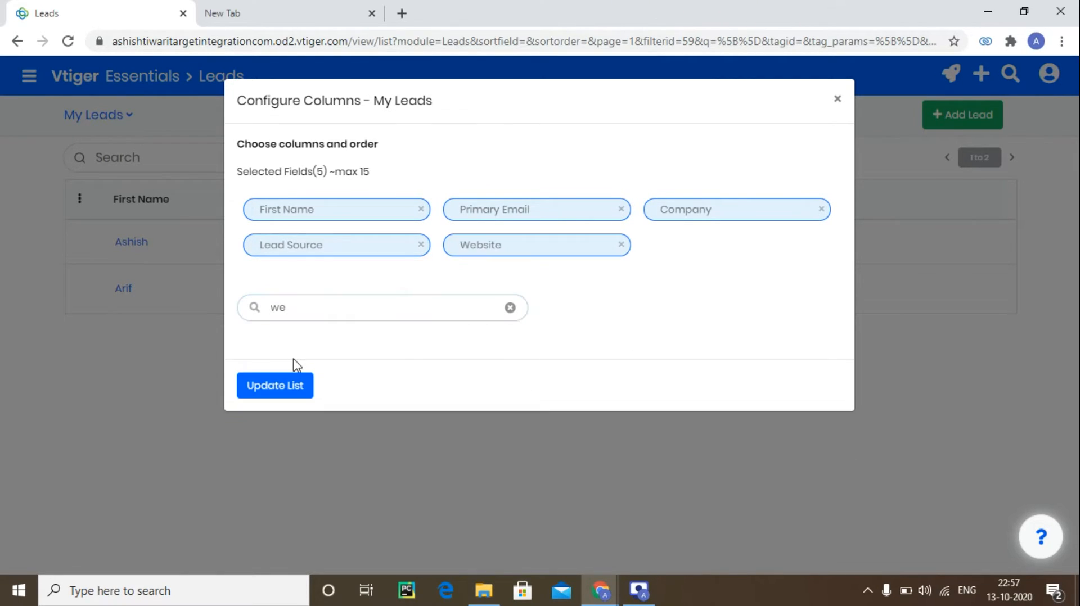
click(267, 386)
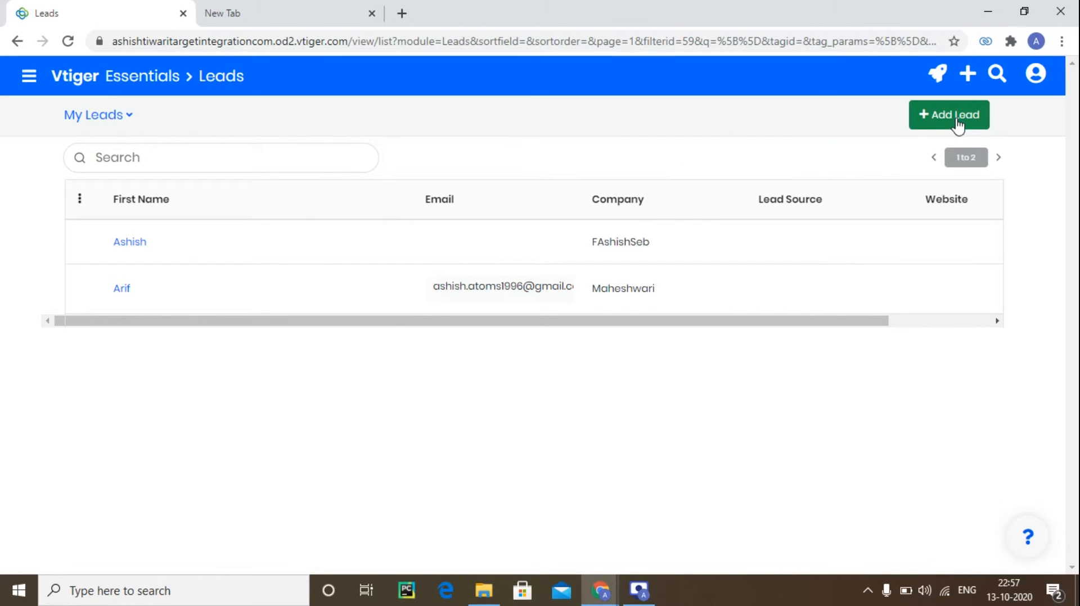
Start a new lead in the quick-create form and enter the lead's first name.
click(927, 116)
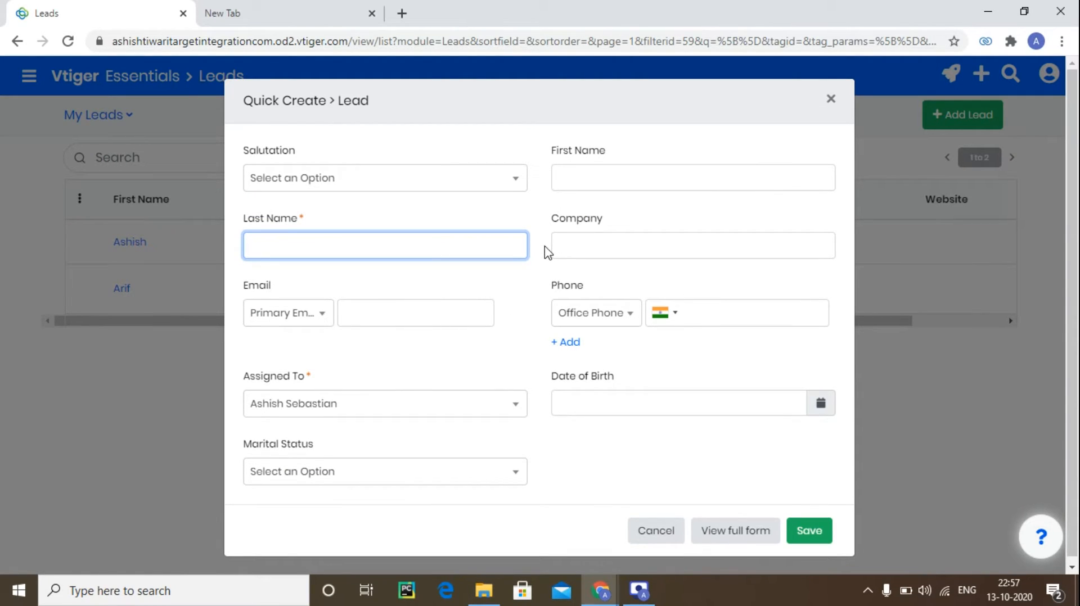
click(644, 189)
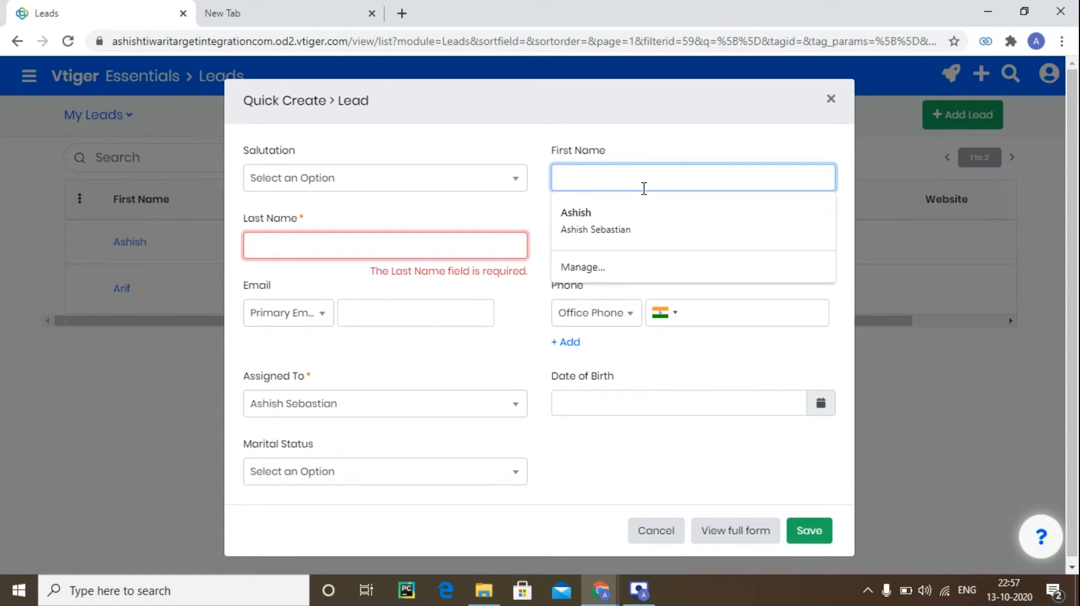
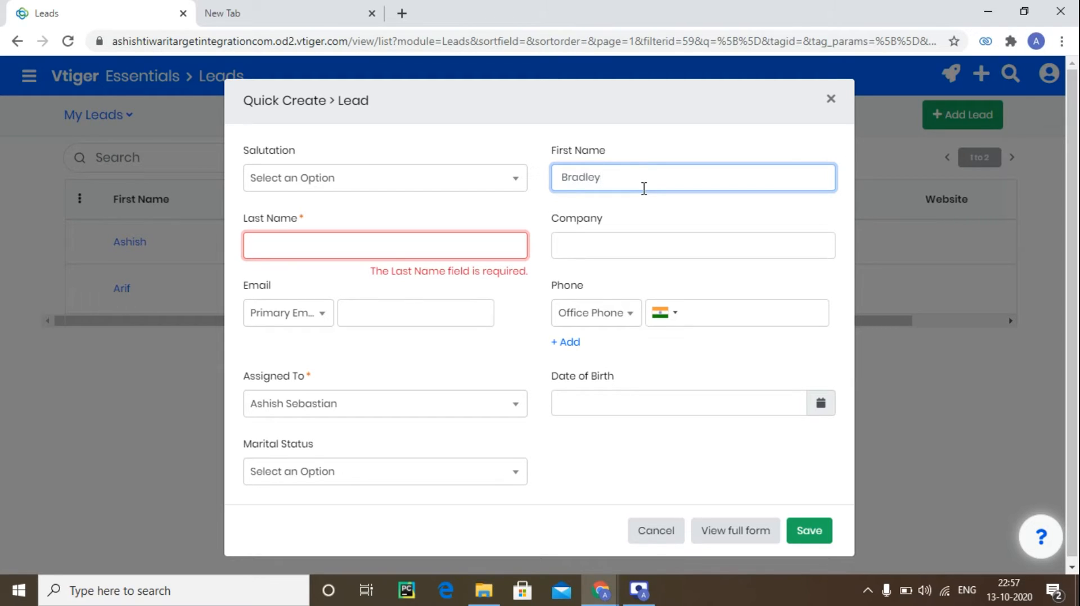
Enter the lead's last name in the required Last Name field.
click(399, 242)
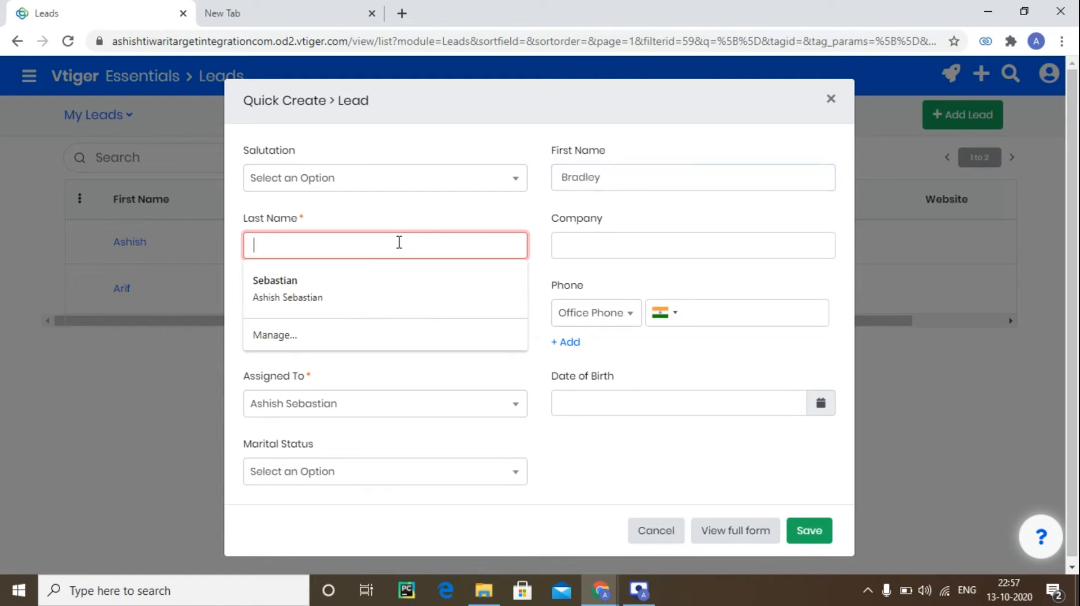
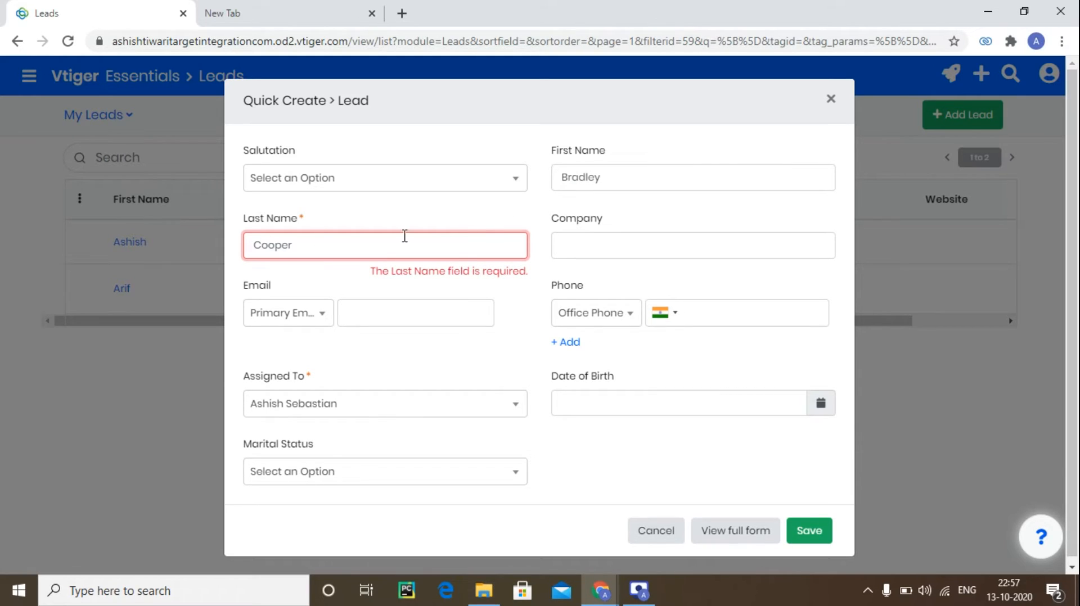
click(478, 208)
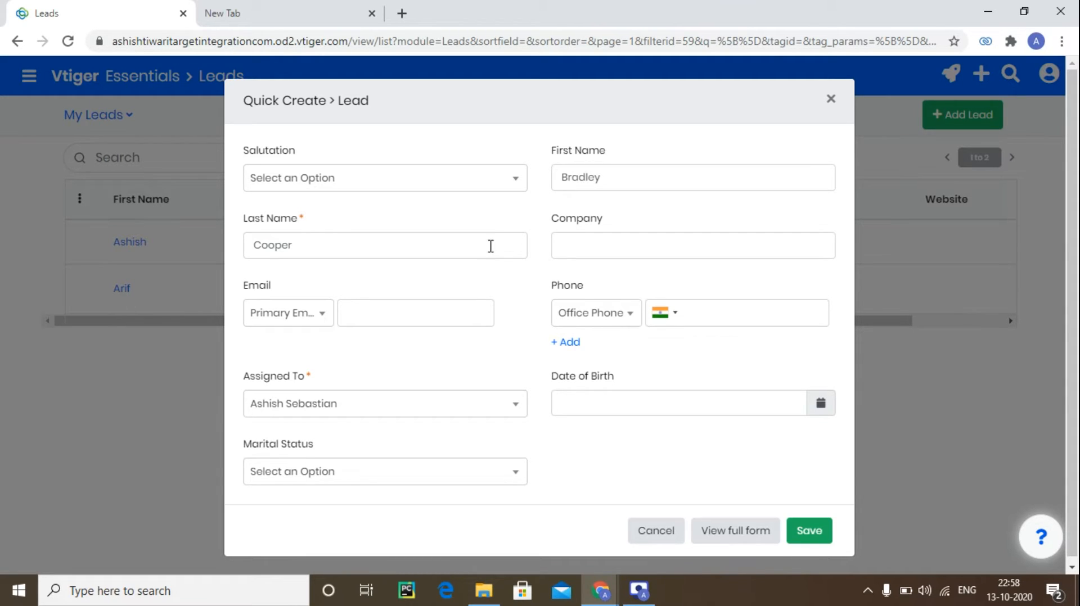
Copy the last name and paste it into the Company field.
drag(404, 243, 251, 245)
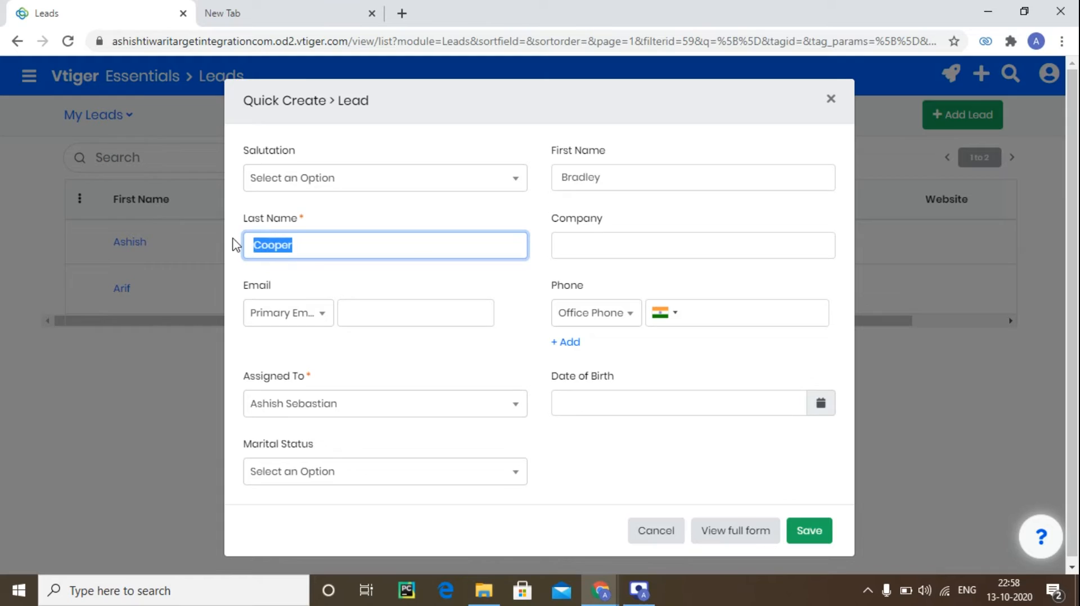
right_click(269, 244)
click(307, 304)
click(598, 246)
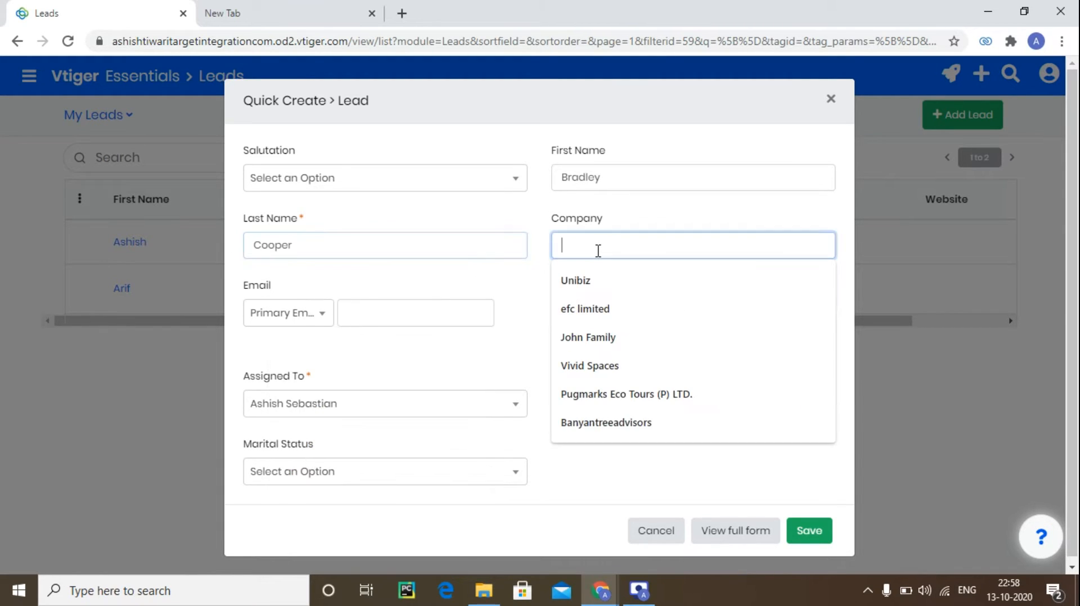
right_click(598, 251)
click(634, 375)
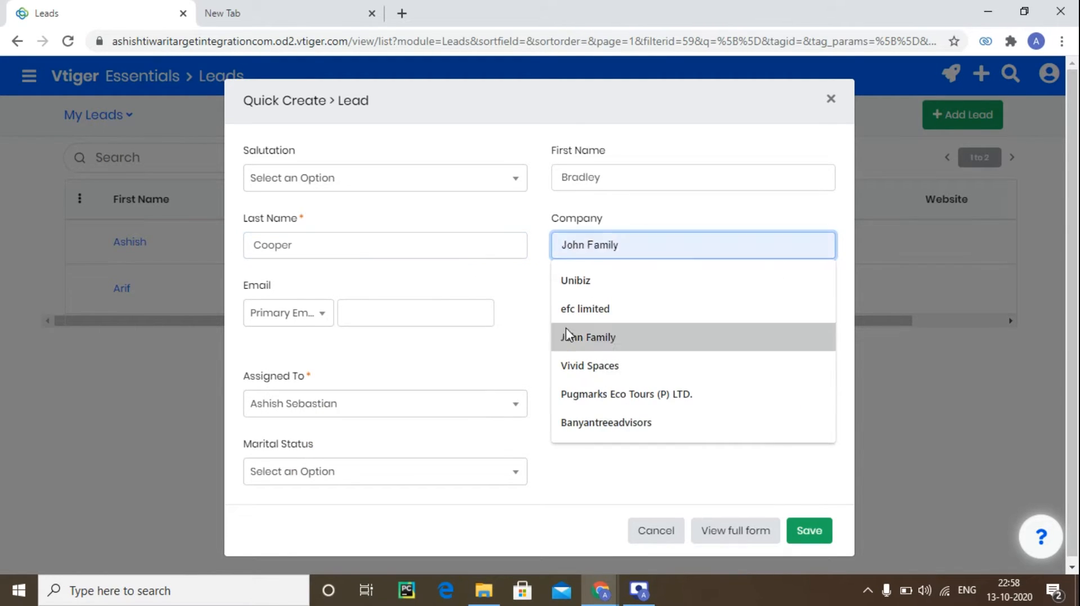
Enter the lead's e-mail address in the Primary Email field.
click(524, 236)
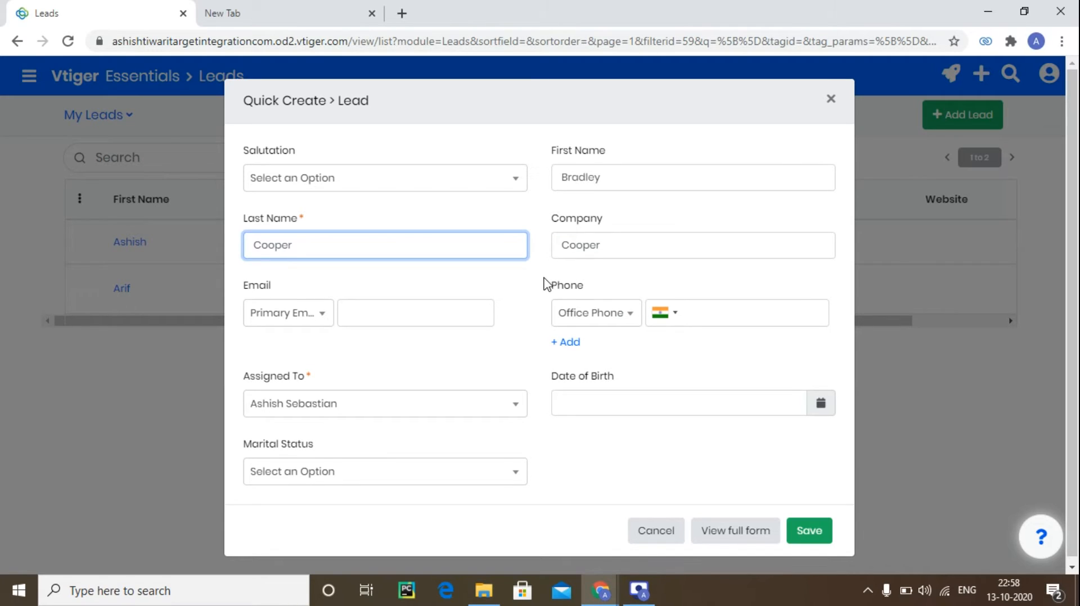
click(543, 285)
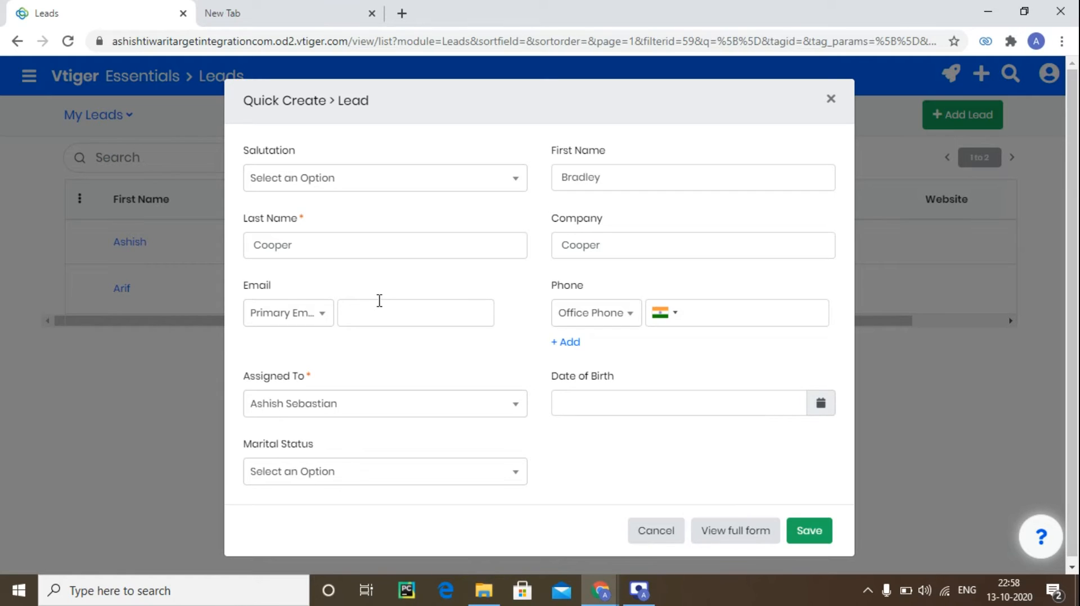
click(304, 319)
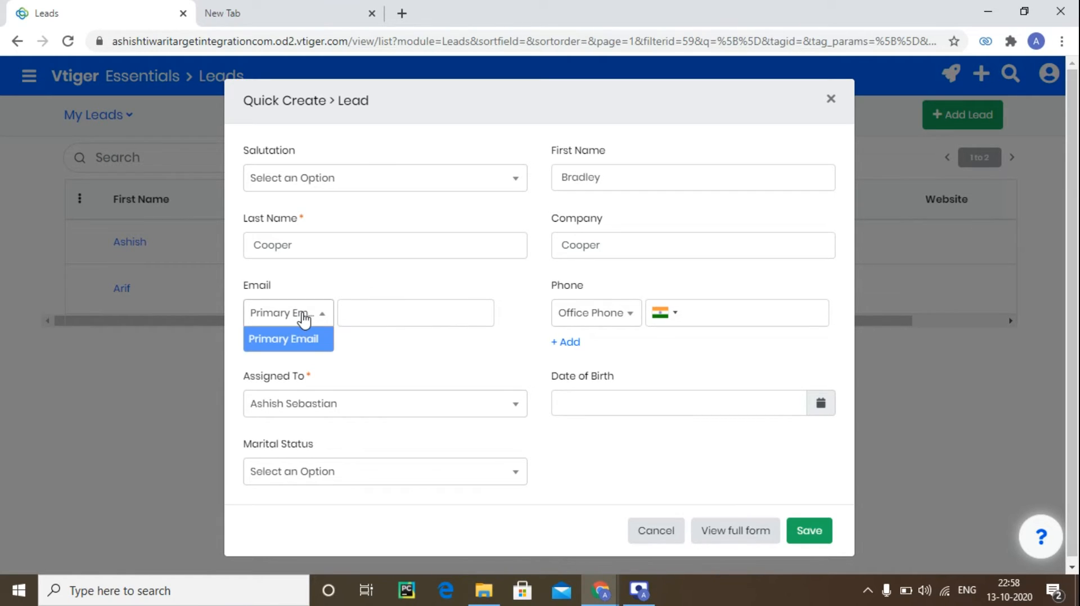
click(371, 346)
click(400, 318)
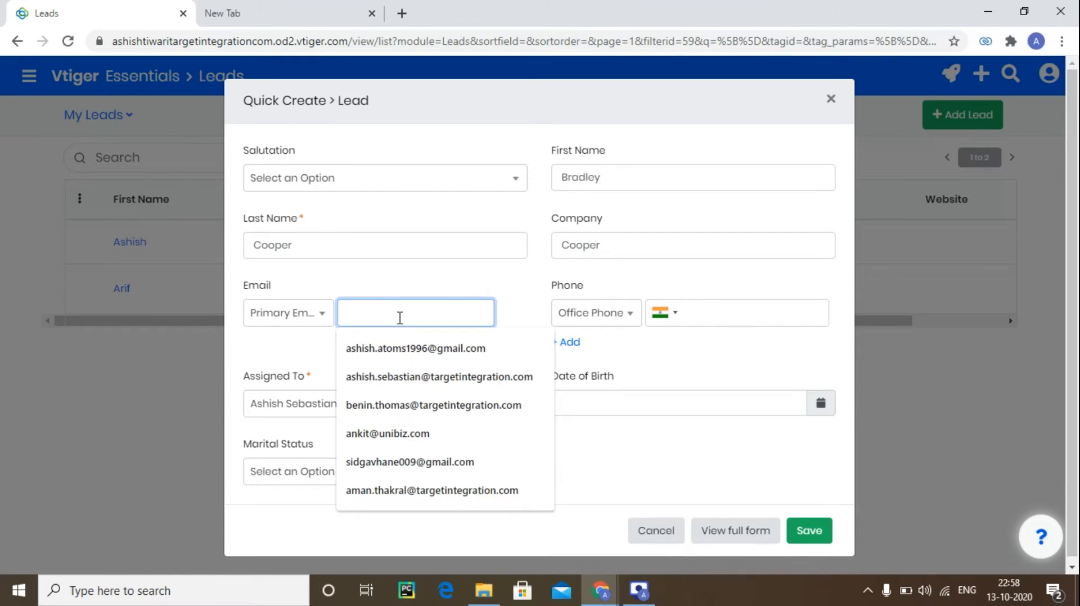
click(429, 278)
click(419, 313)
text(n)
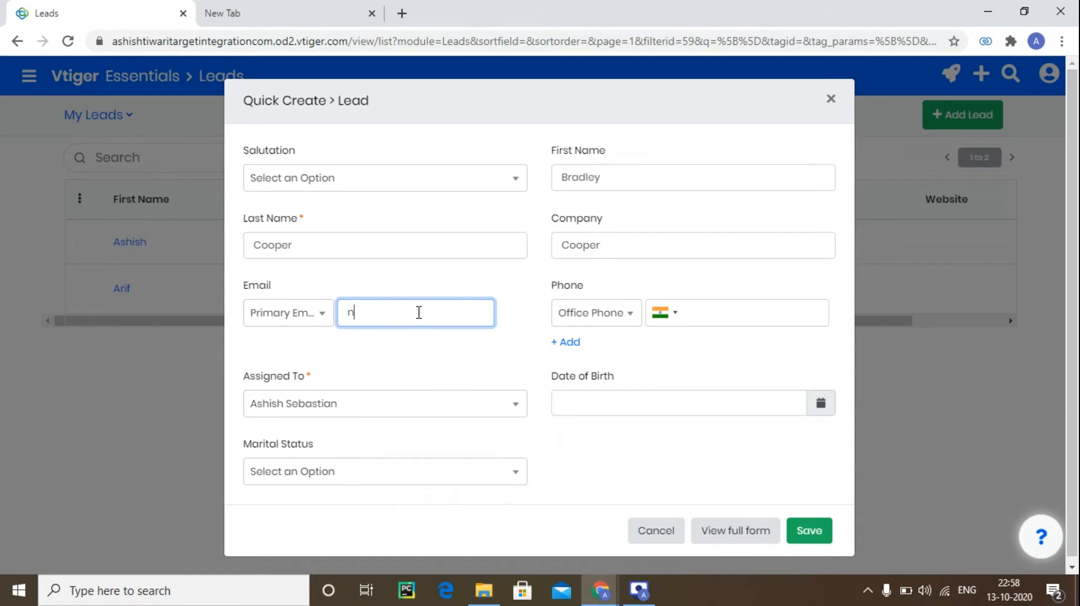
key(BackSpace)
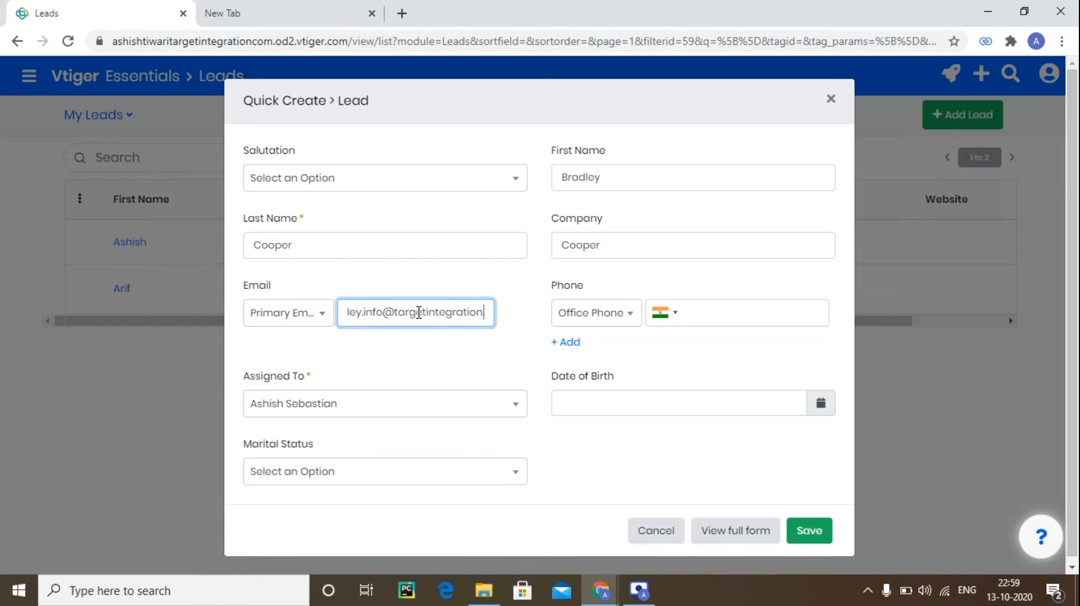
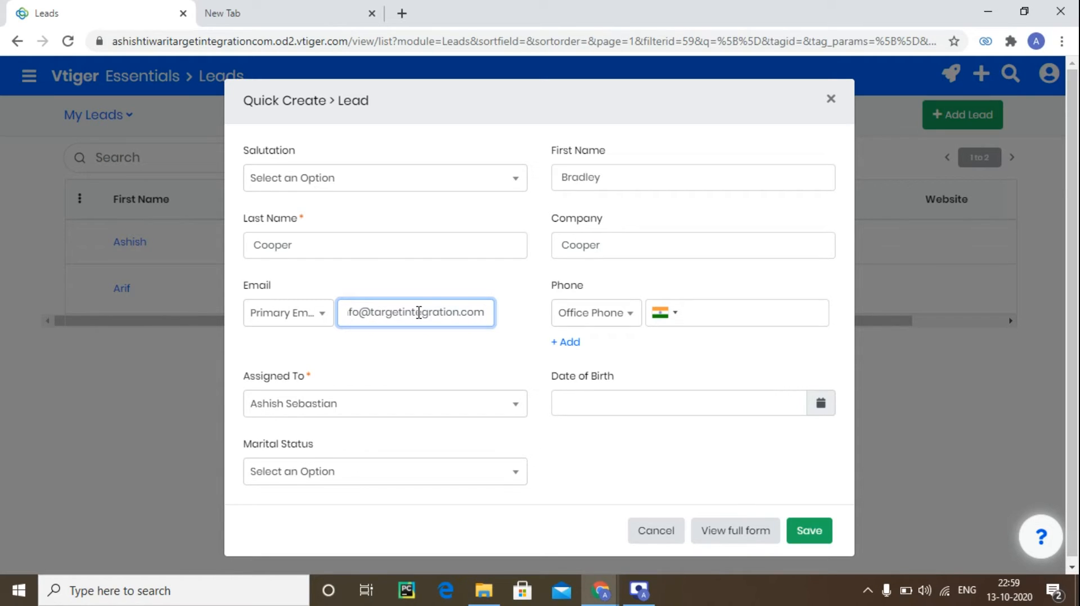
Open the Assigned To list to view the available users and groups.
click(439, 372)
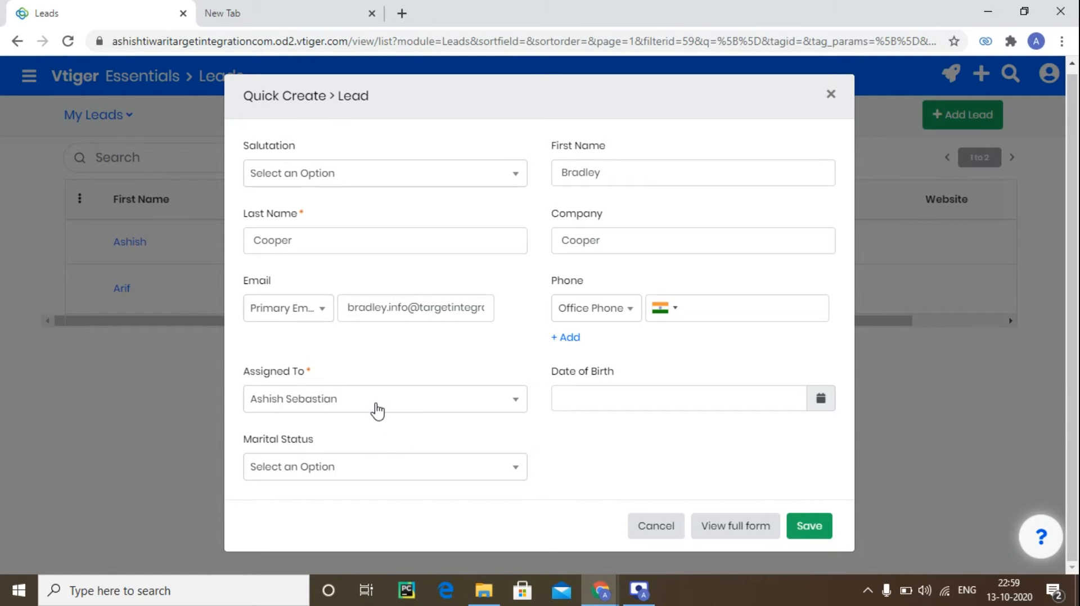
click(405, 406)
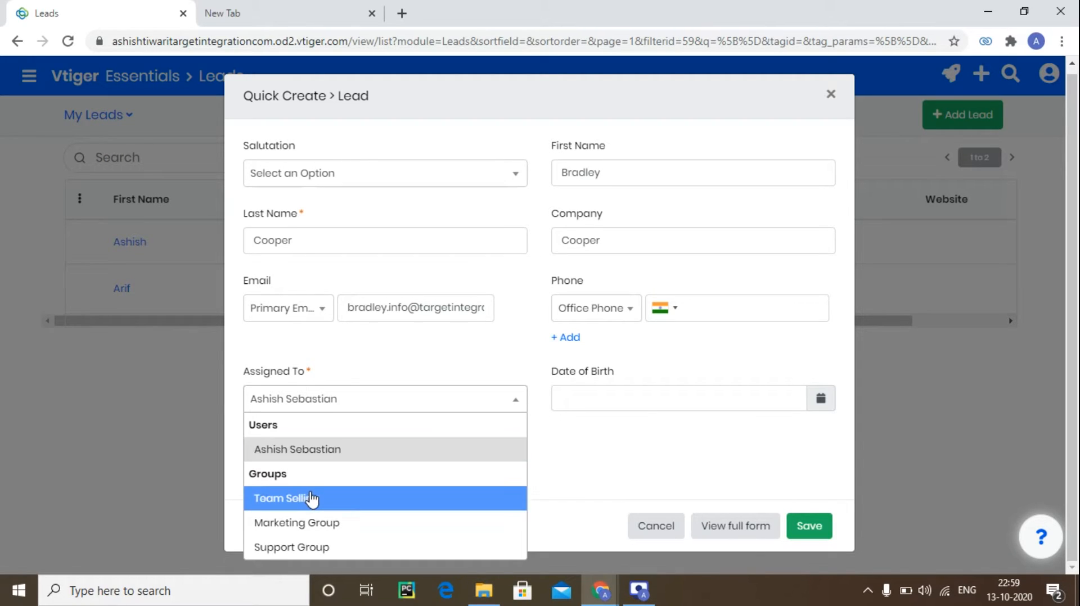
click(450, 346)
click(534, 362)
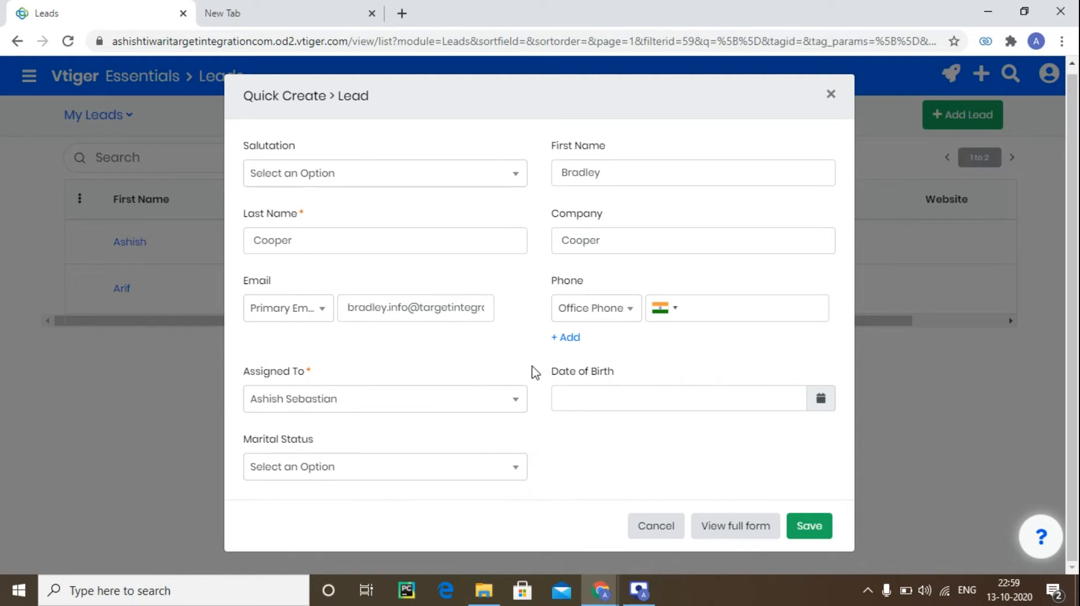
Set the lead's date of birth using the calendar picker, navigating back by year and month.
click(572, 396)
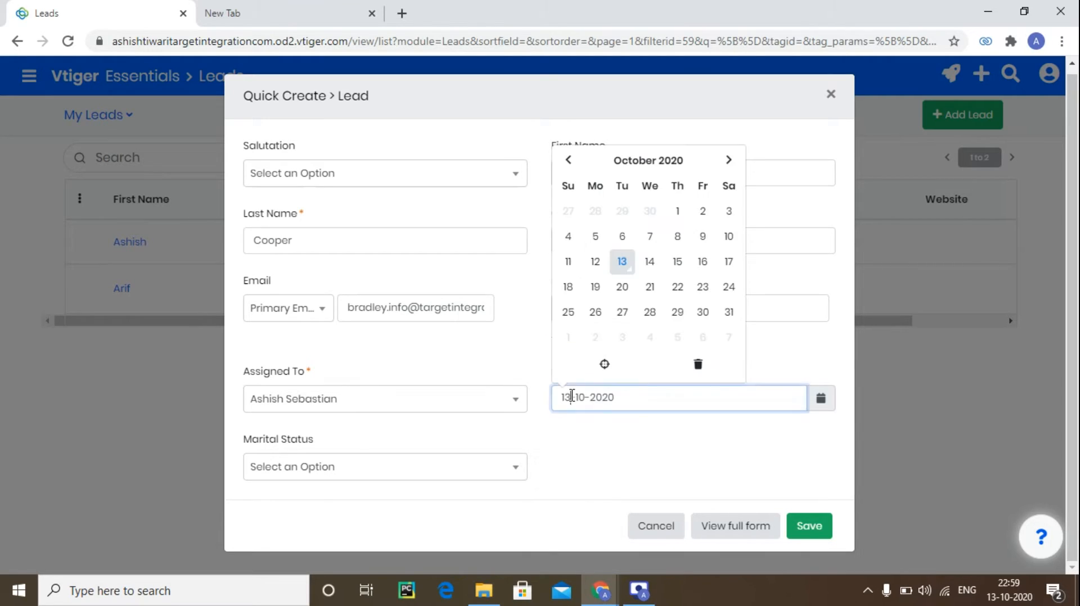
click(633, 163)
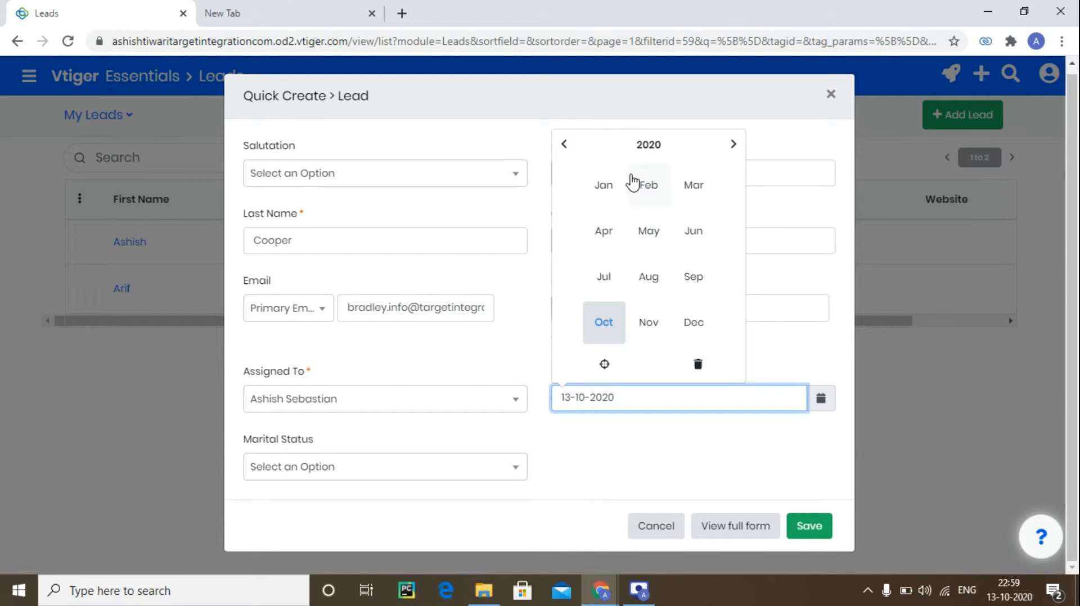
click(564, 145)
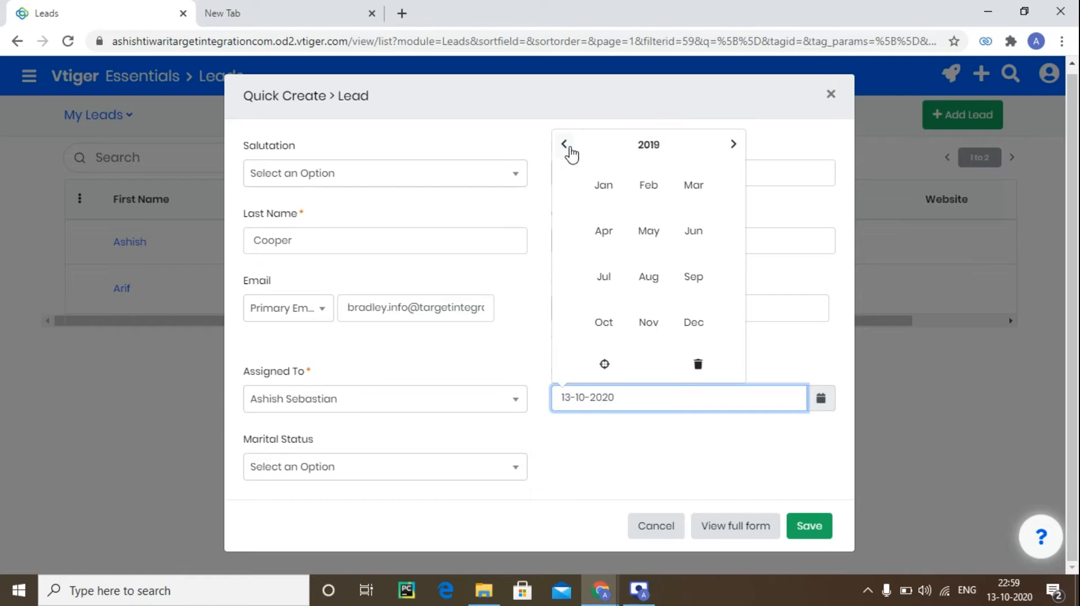
click(627, 147)
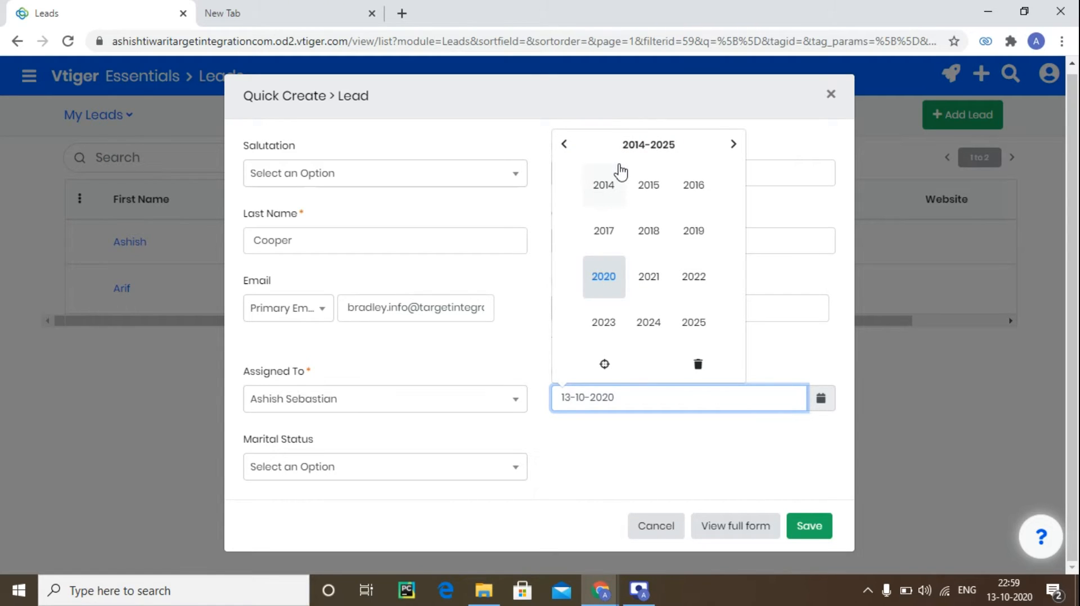
click(564, 144)
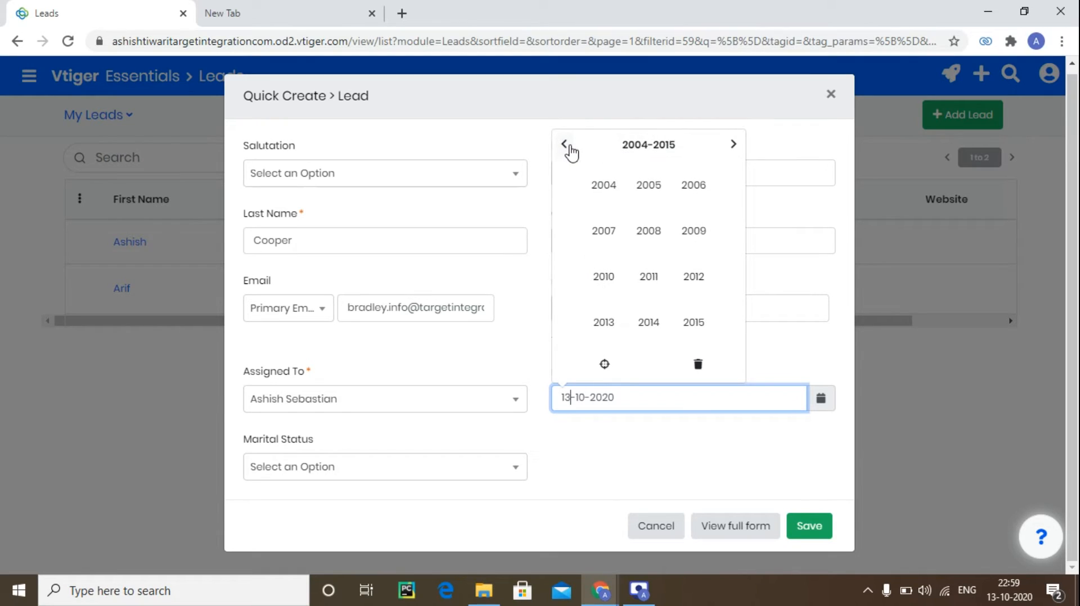
click(564, 145)
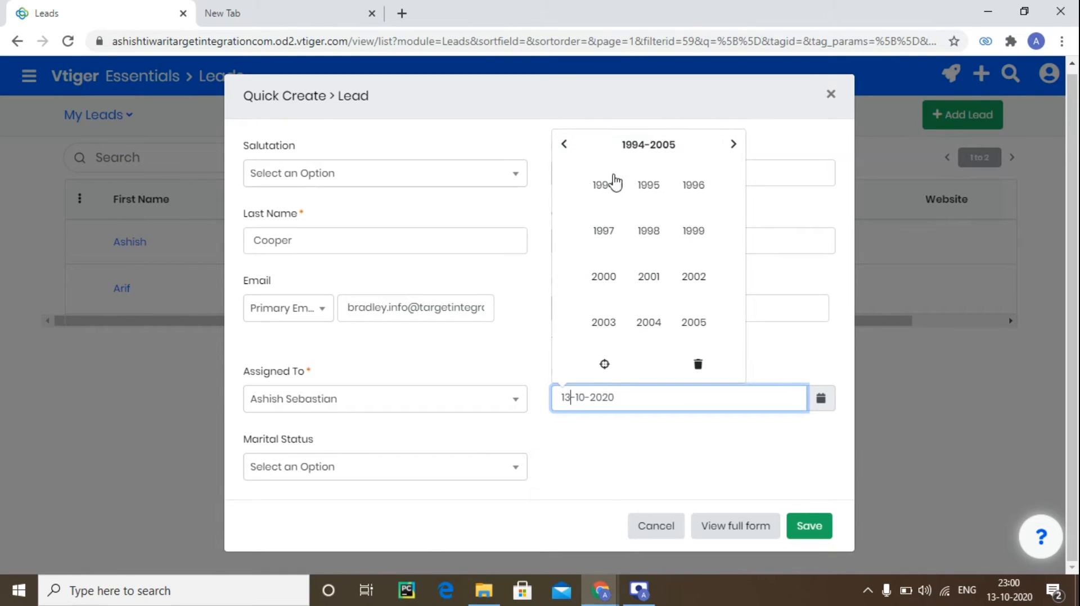
click(564, 146)
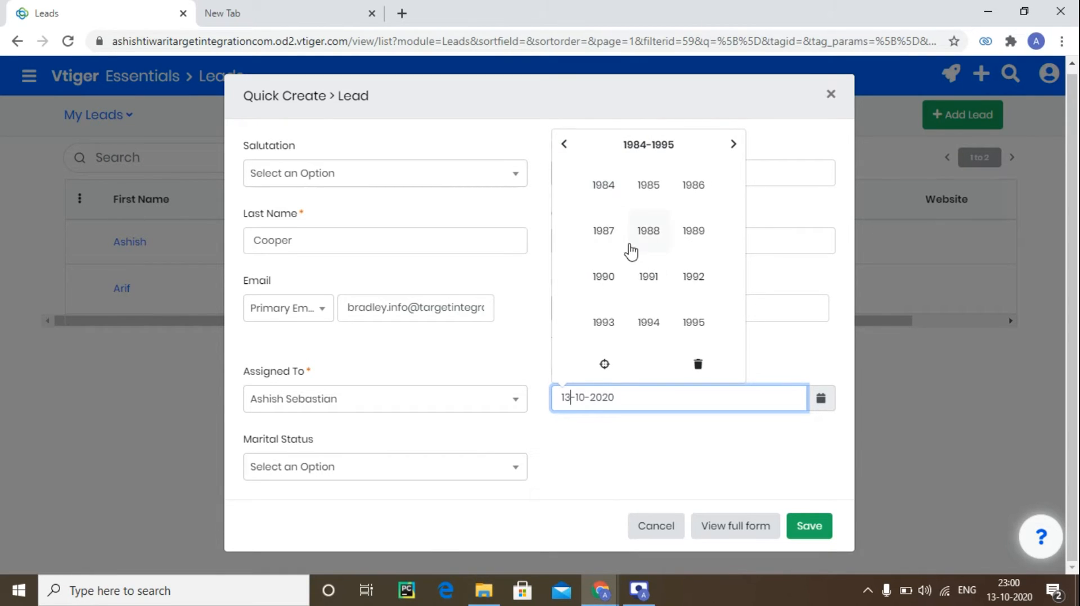
click(682, 239)
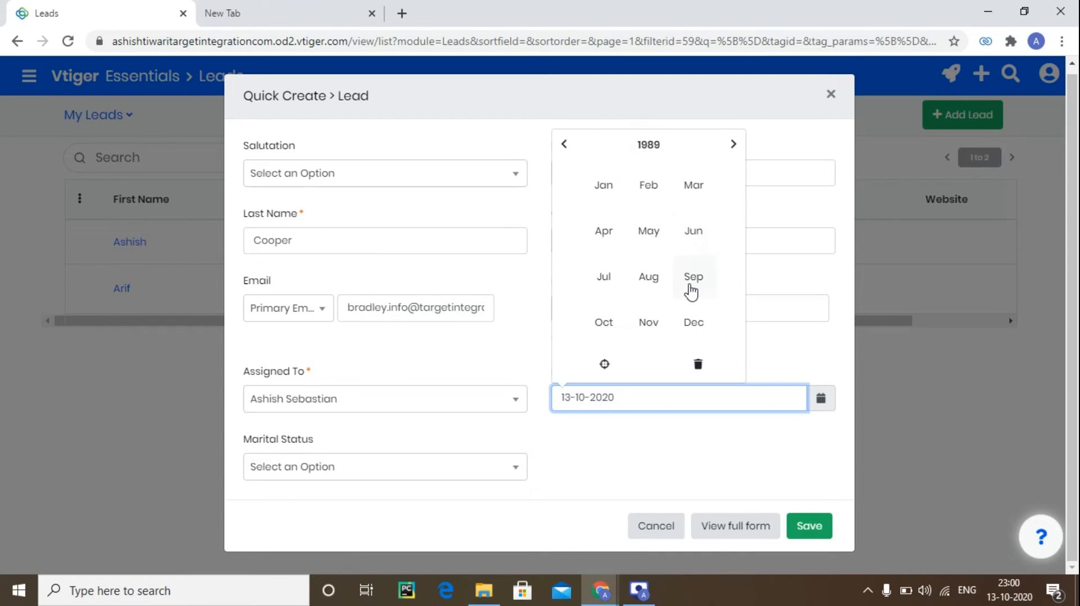
click(653, 240)
click(650, 238)
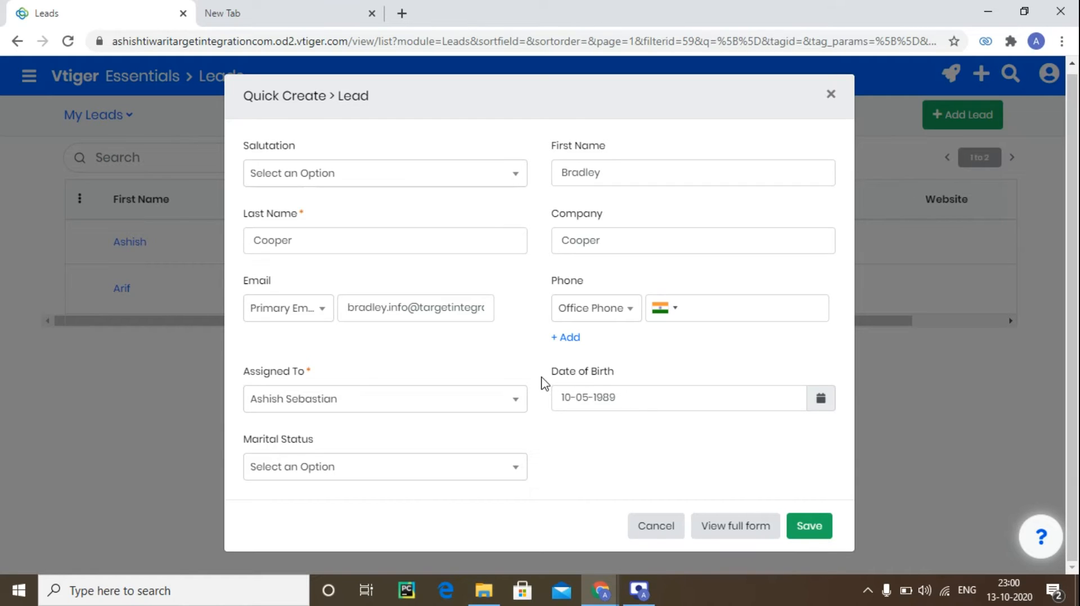
Set the lead's marital status to Married.
click(472, 467)
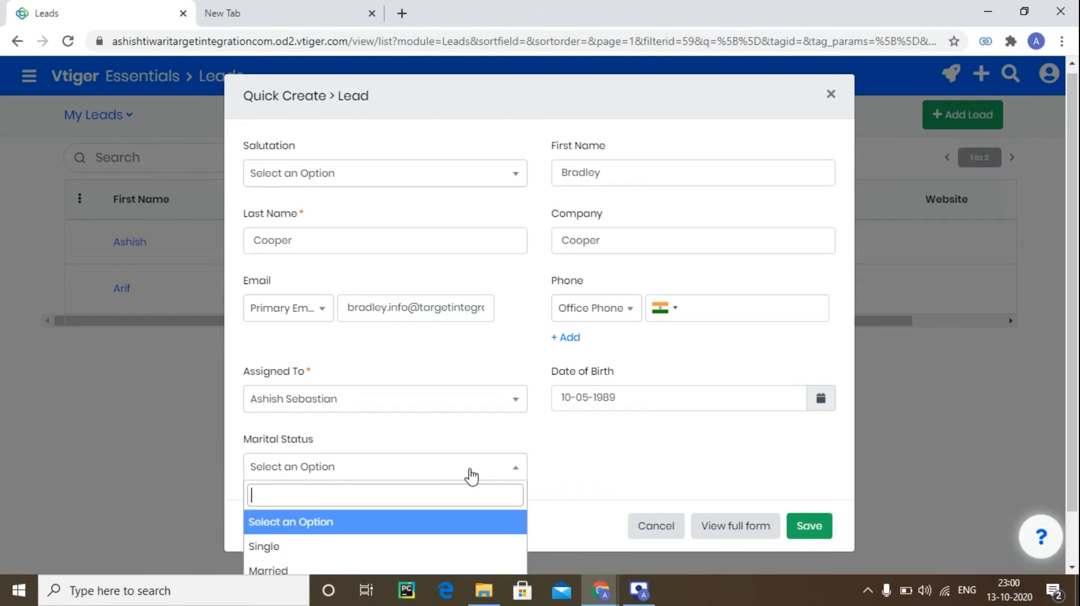
scroll(473, 478, down, 1)
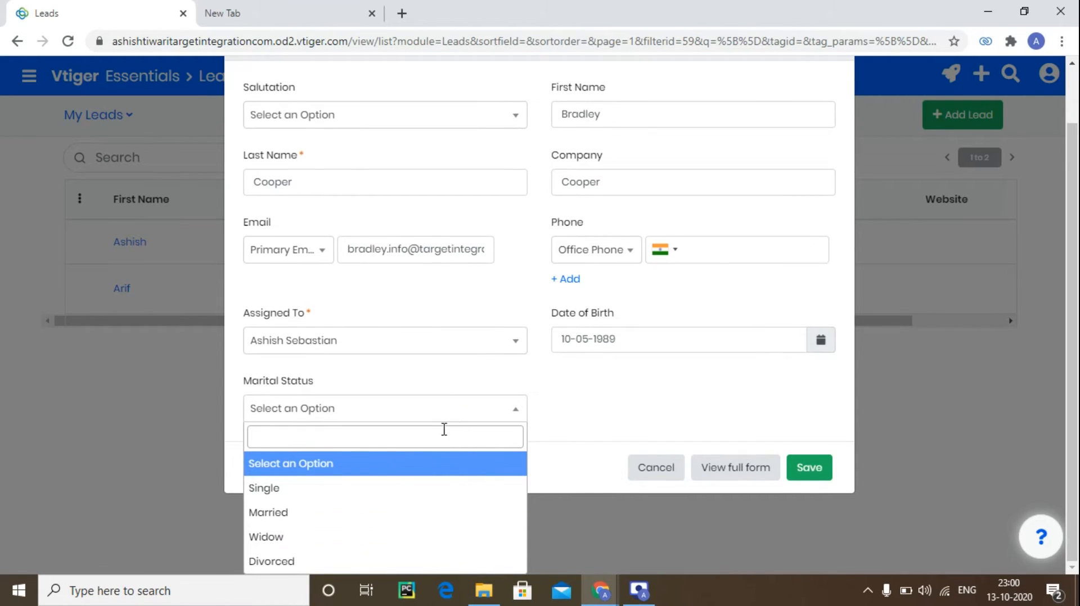
click(356, 512)
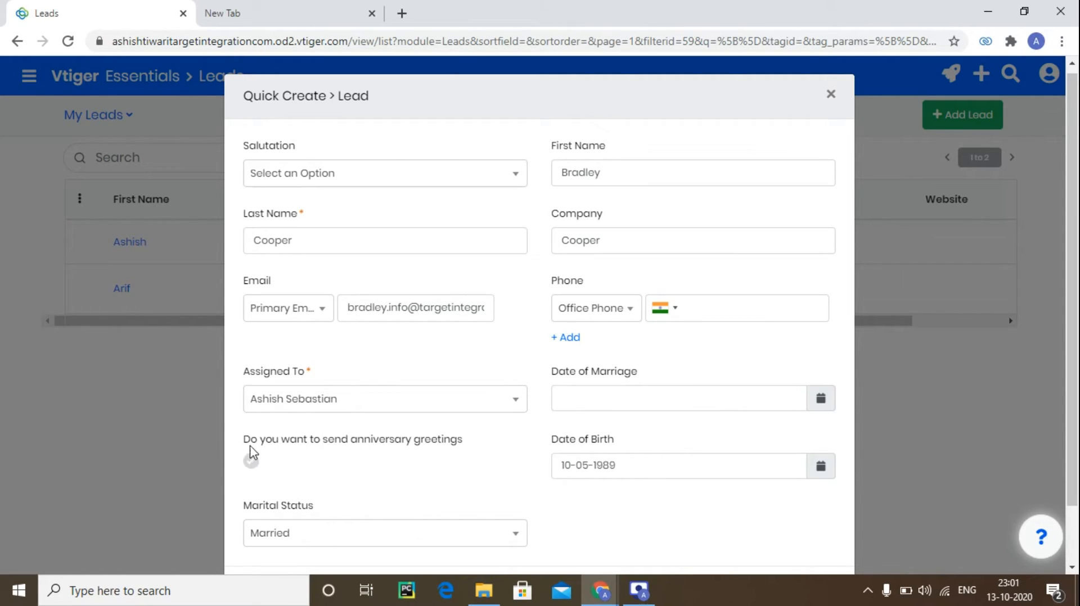
Expand the quick-create dialog to the full lead form.
scroll(422, 416, down, 1)
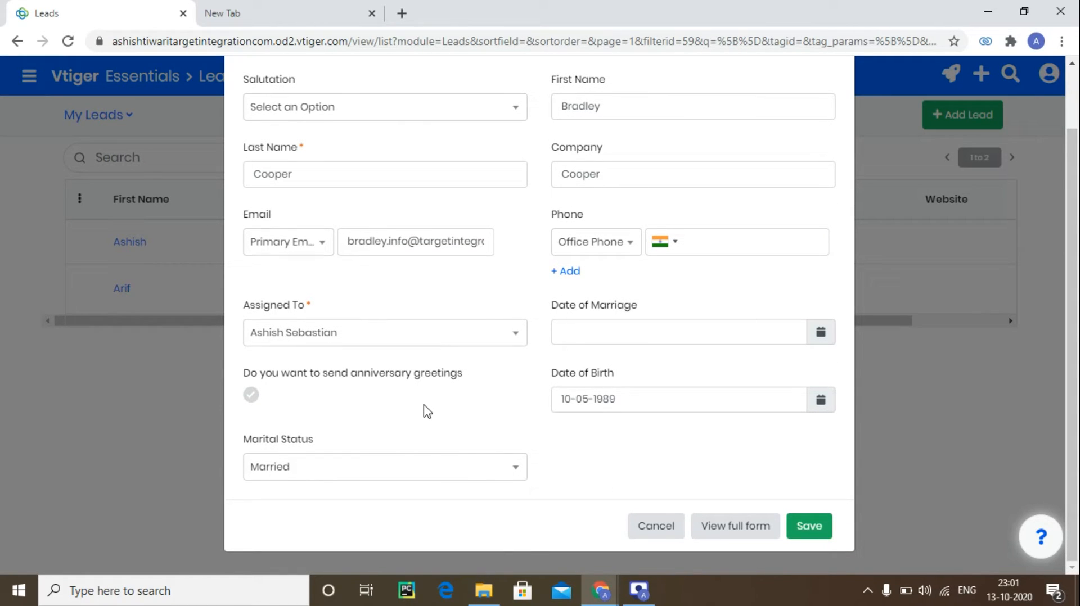
scroll(419, 315, up, 1)
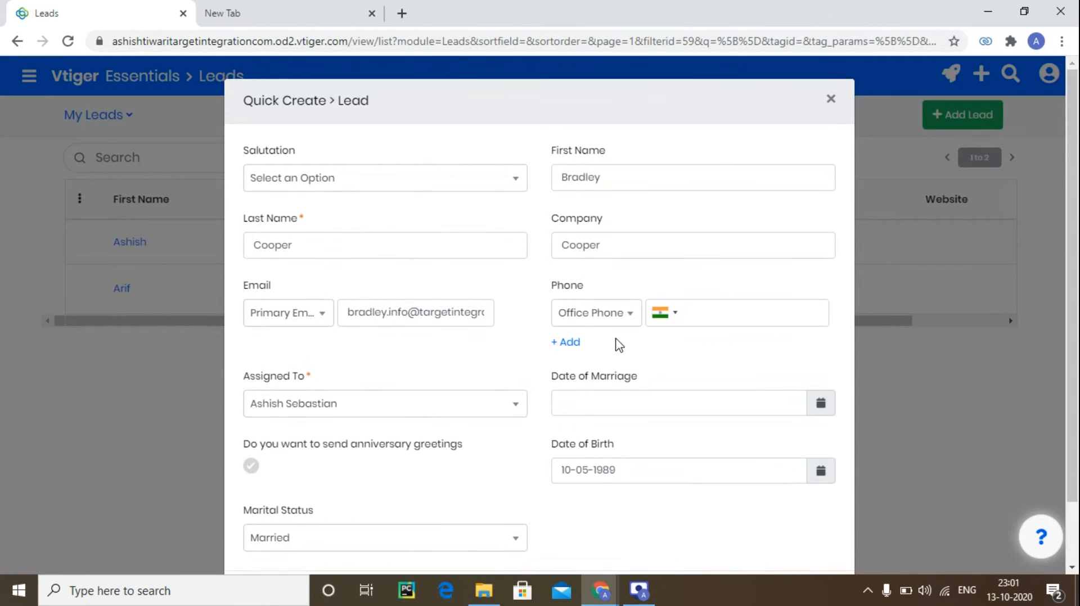
scroll(624, 360, down, 1)
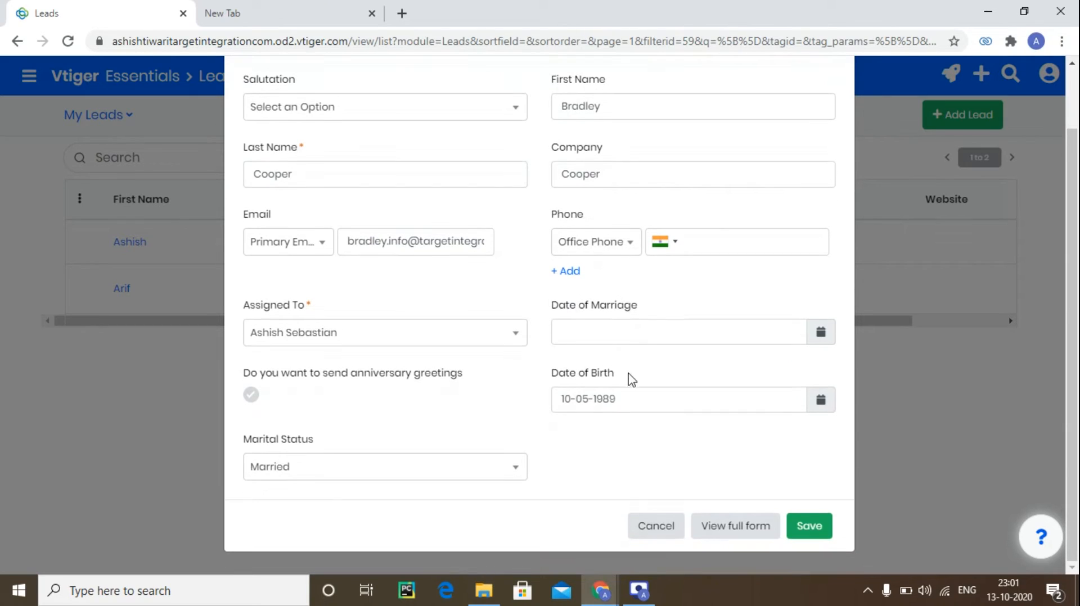
click(711, 526)
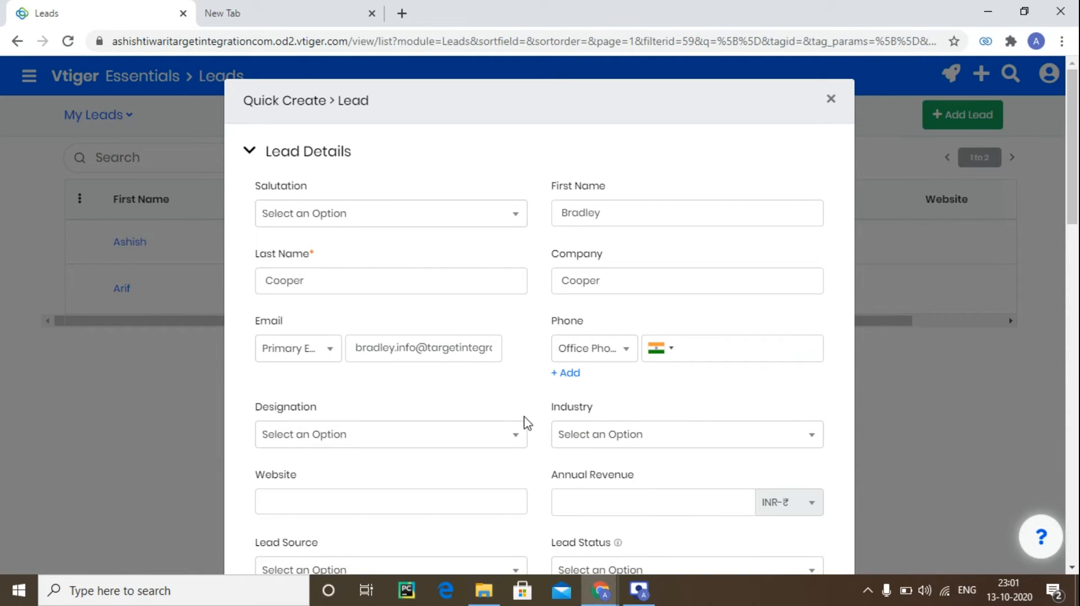
Set the Lead Source to Web Site.
scroll(526, 423, down, 4)
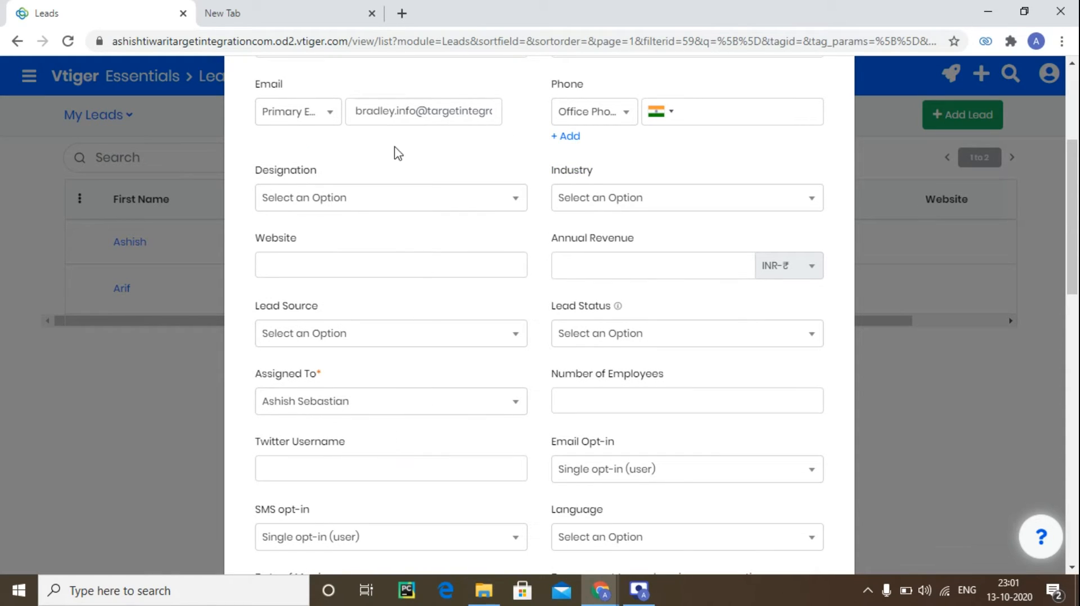
click(359, 333)
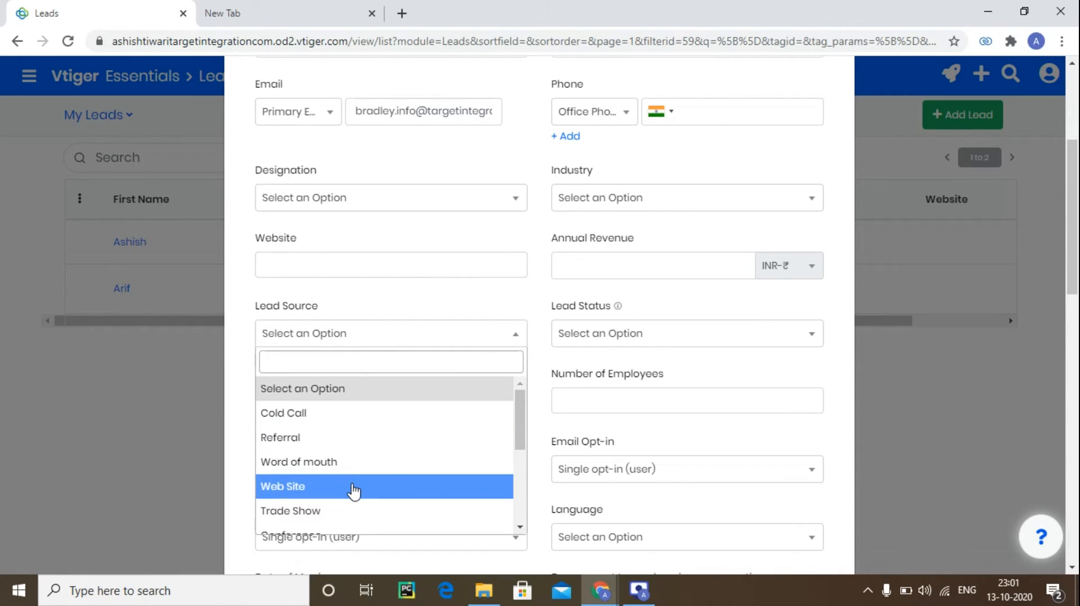
click(353, 489)
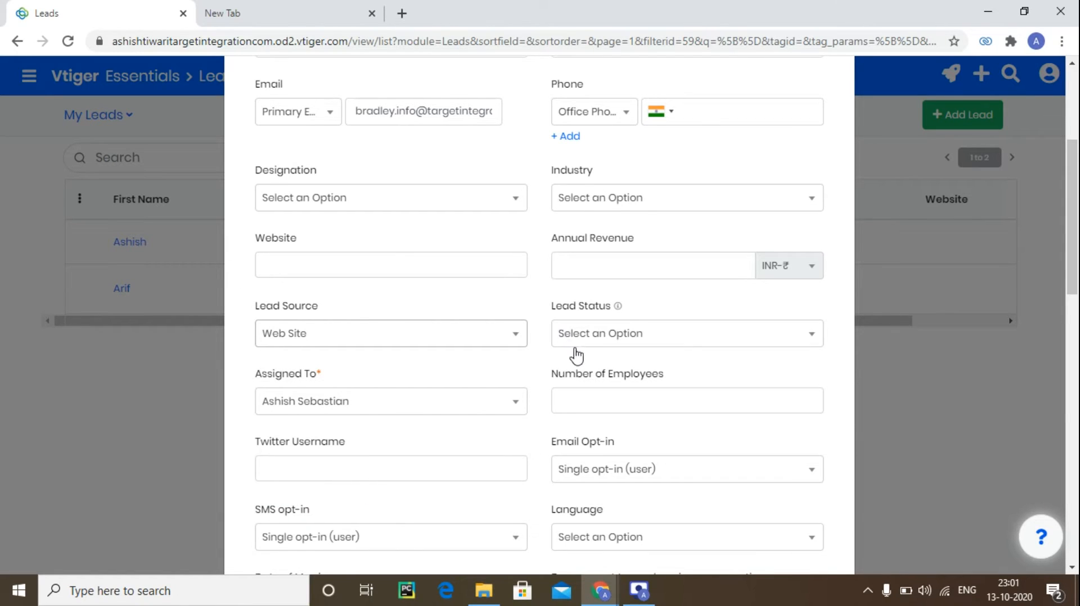
Review the remaining form sections and save the new lead.
scroll(577, 356, down, 3)
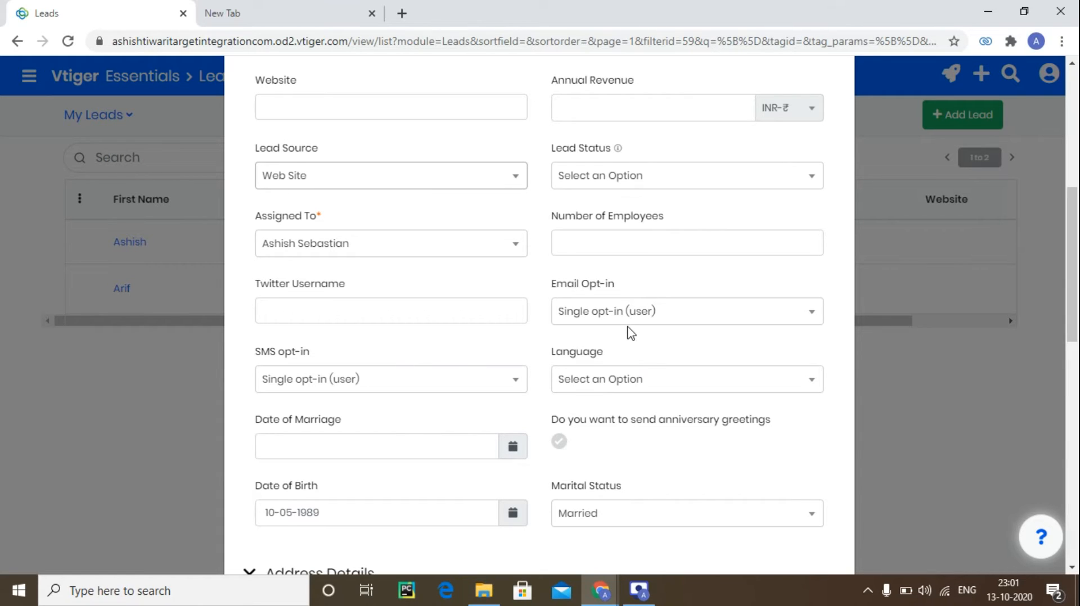
scroll(600, 374, down, 7)
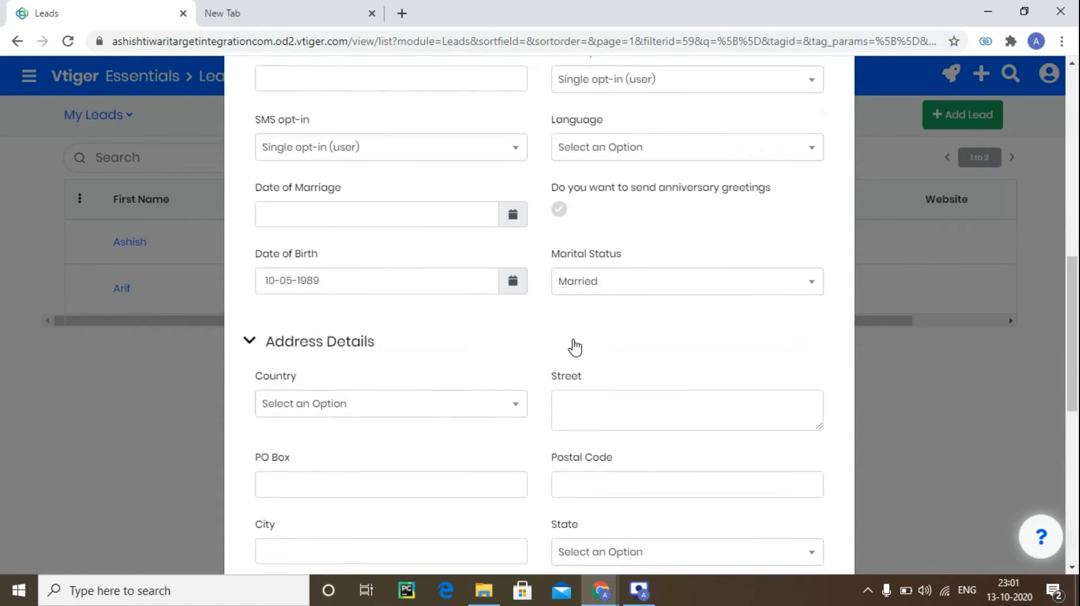
scroll(512, 372, down, 6)
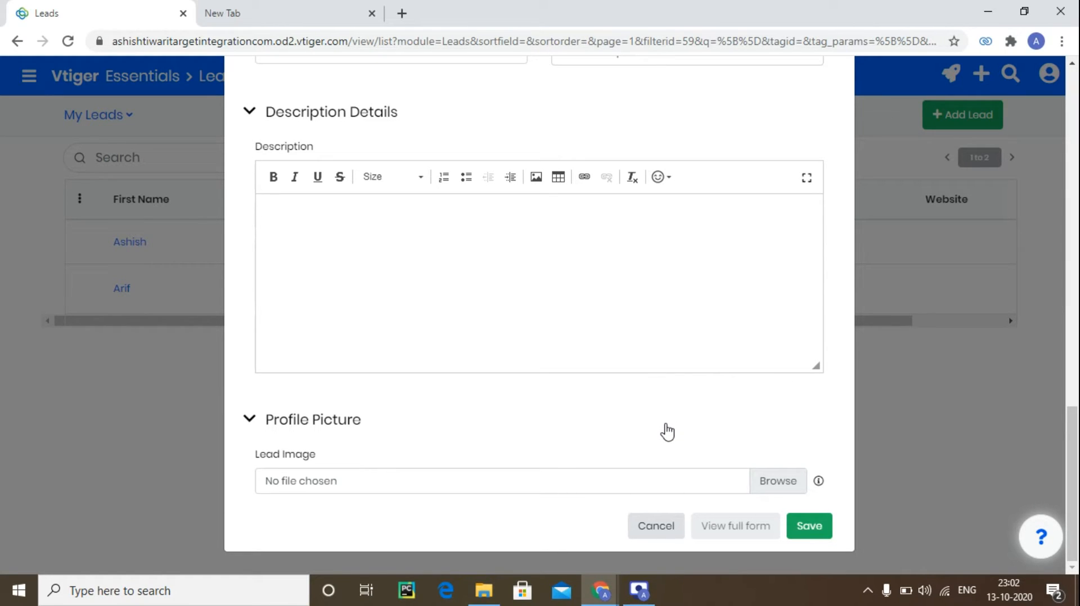
click(799, 521)
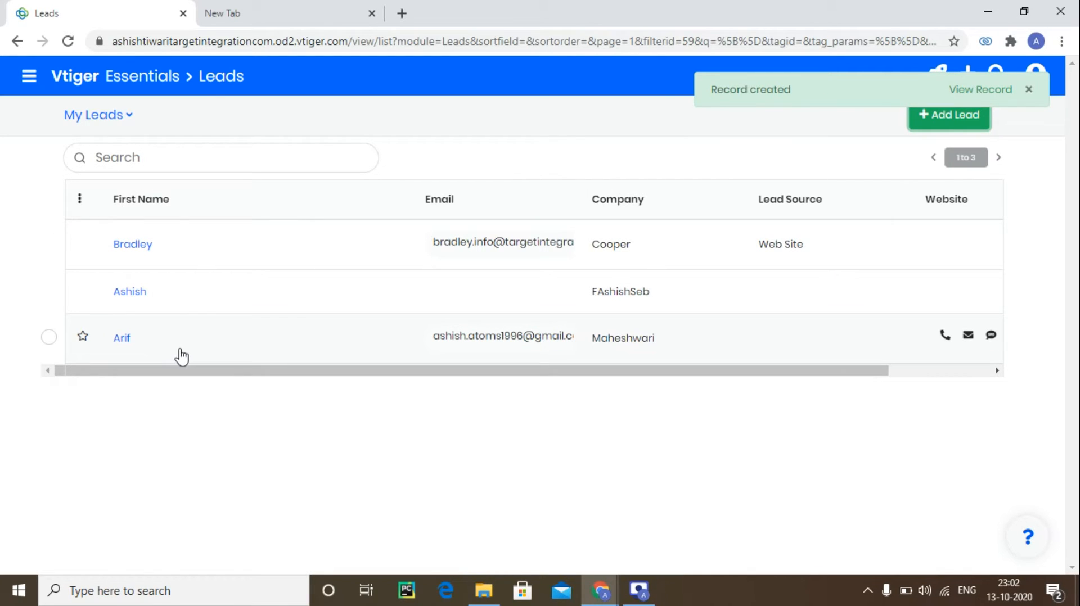
click(206, 262)
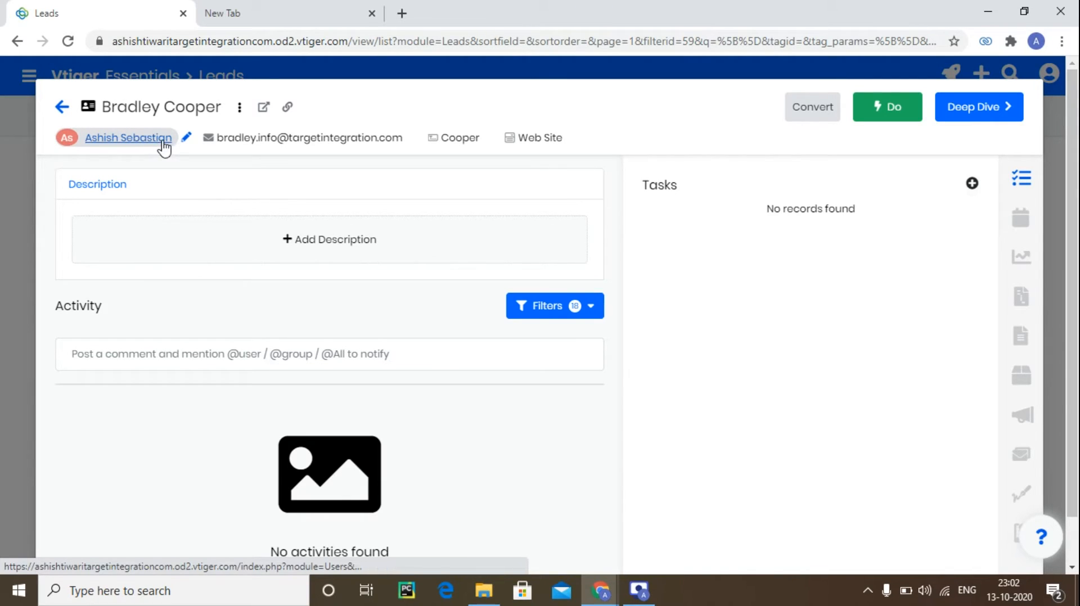
click(187, 138)
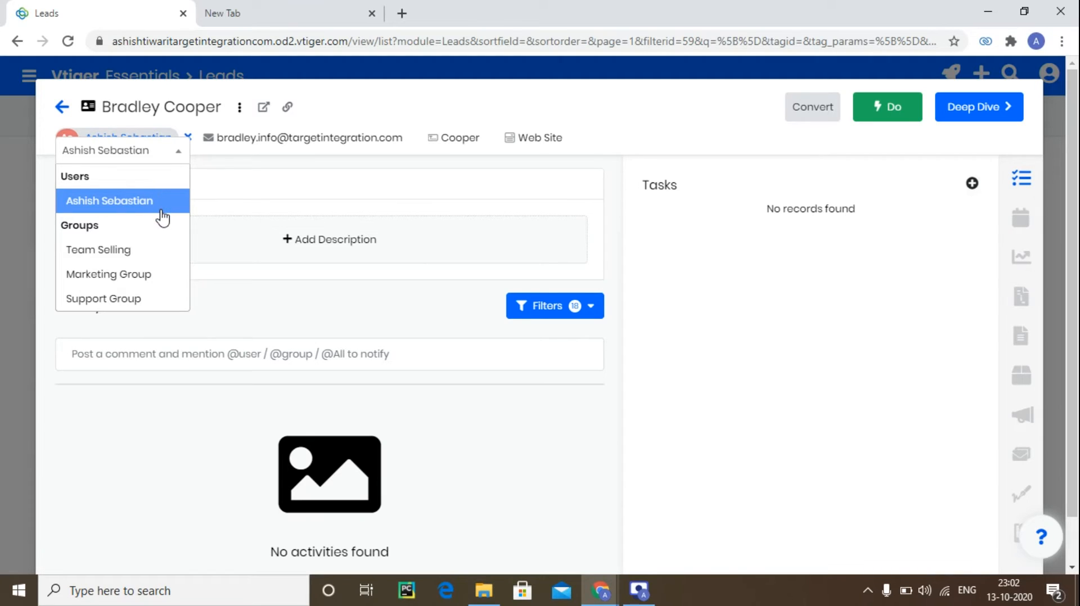
click(206, 216)
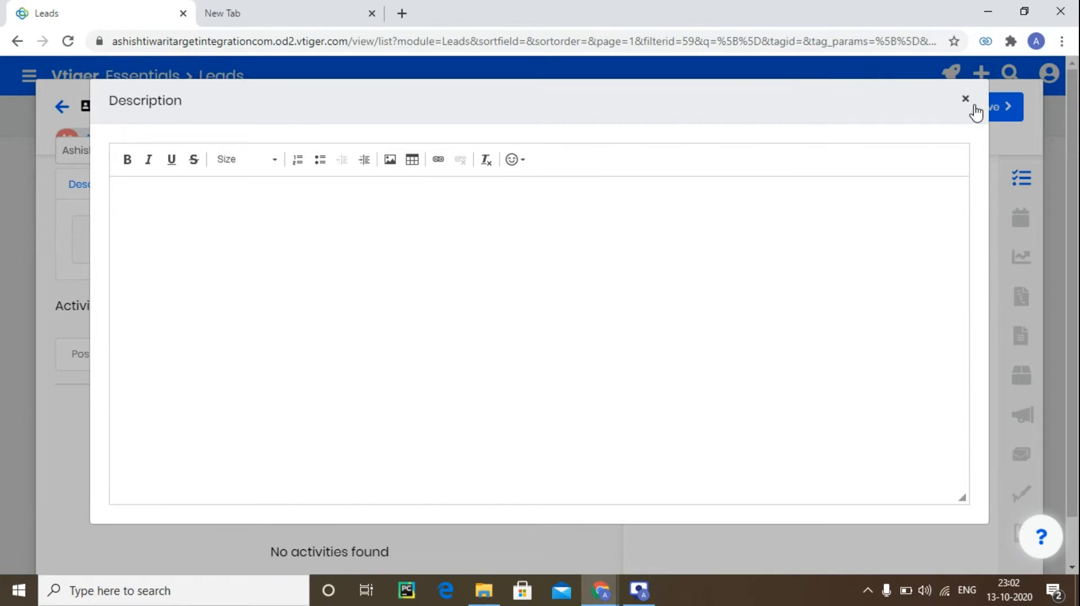
click(965, 99)
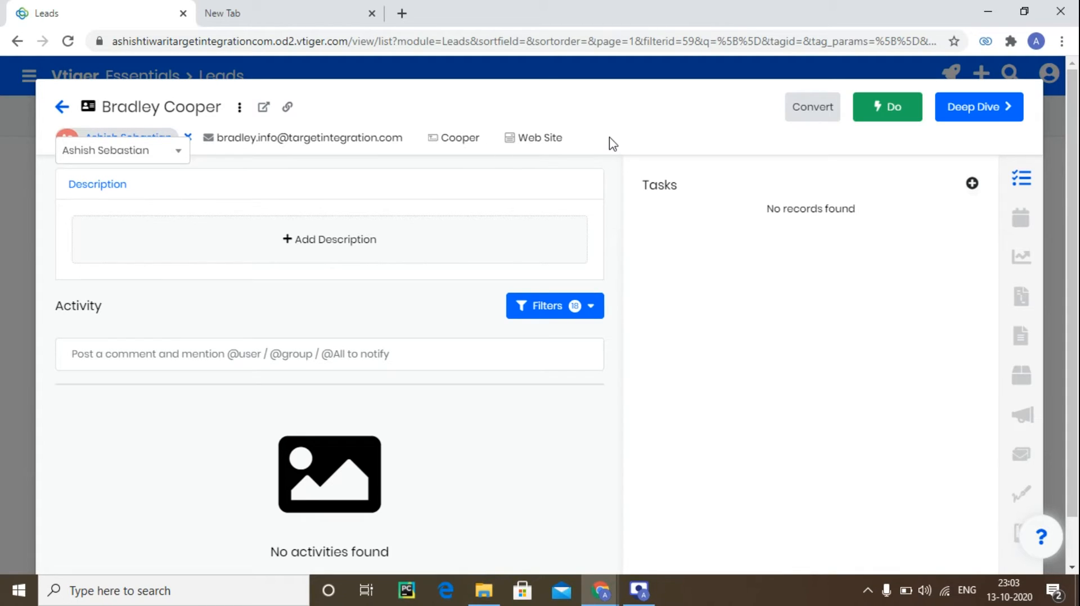
Review the activity filter options on the lead record.
scroll(499, 288, down, 2)
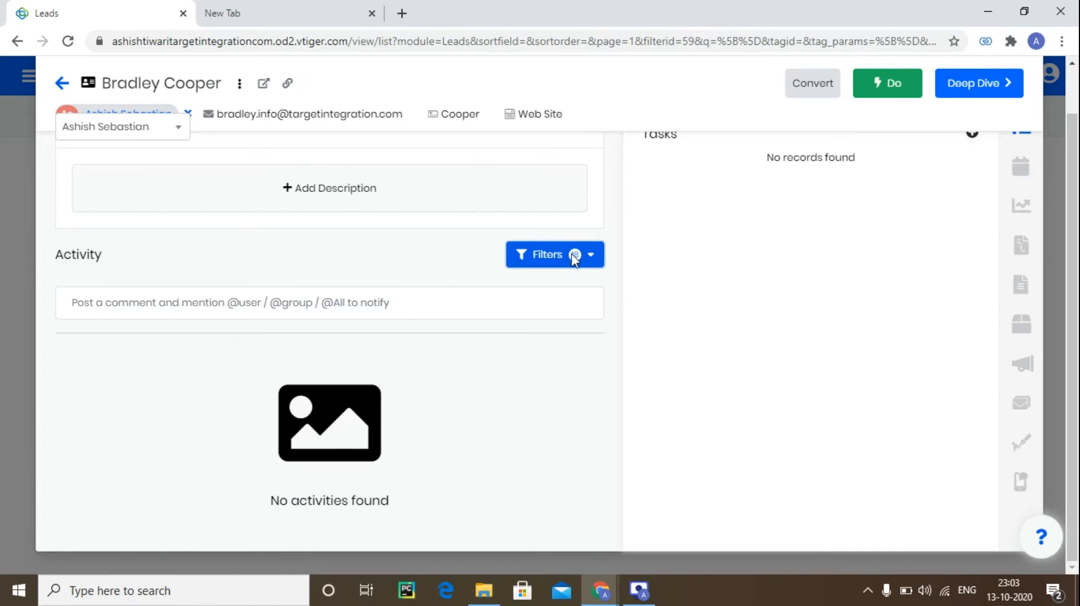
click(554, 256)
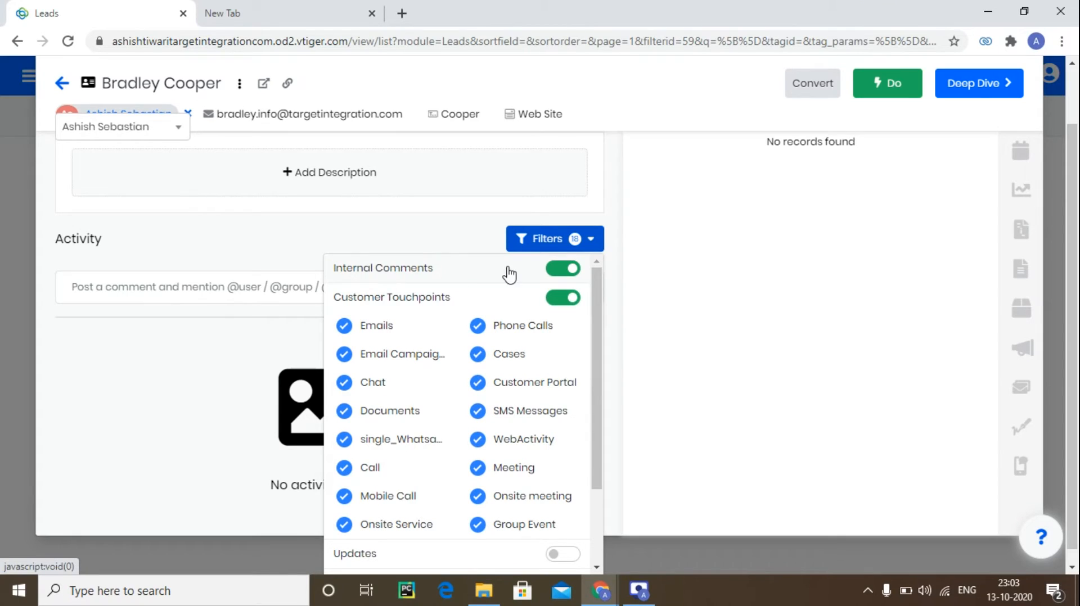
scroll(495, 320, down, 2)
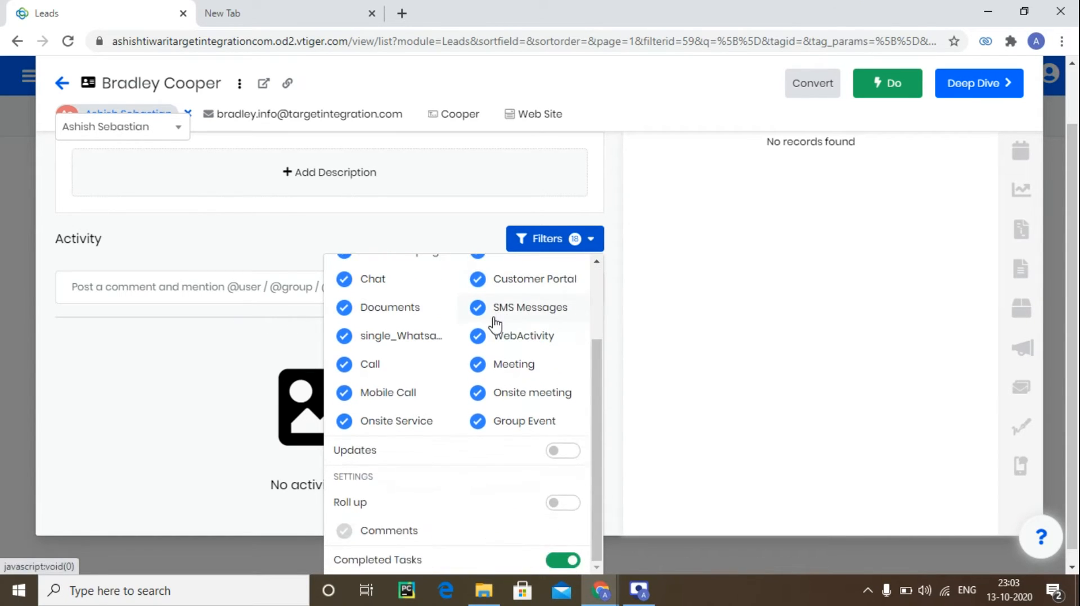
scroll(450, 326, up, 2)
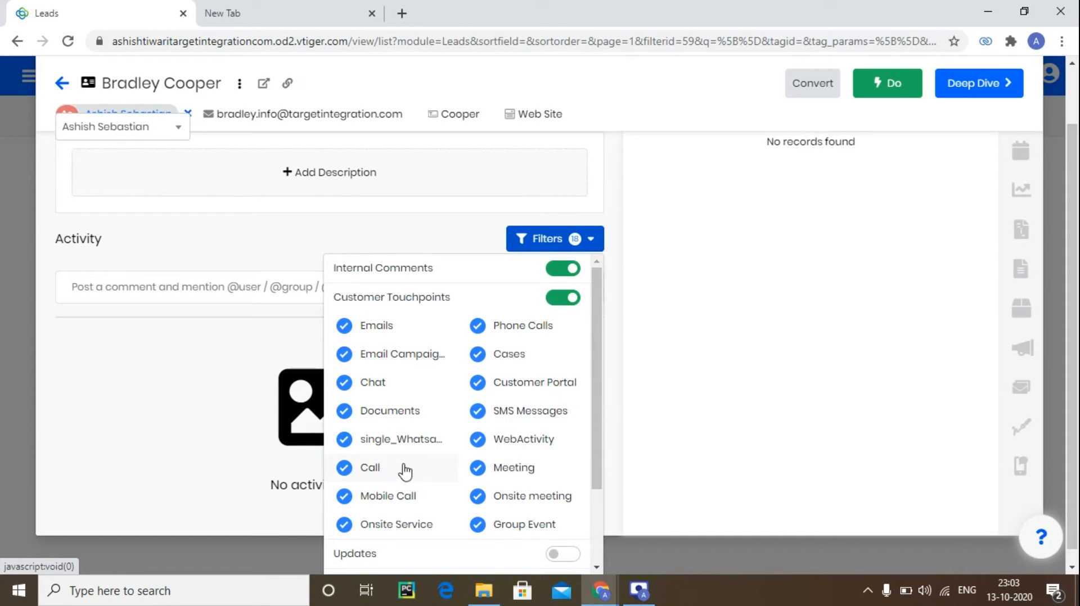
scroll(422, 468, down, 2)
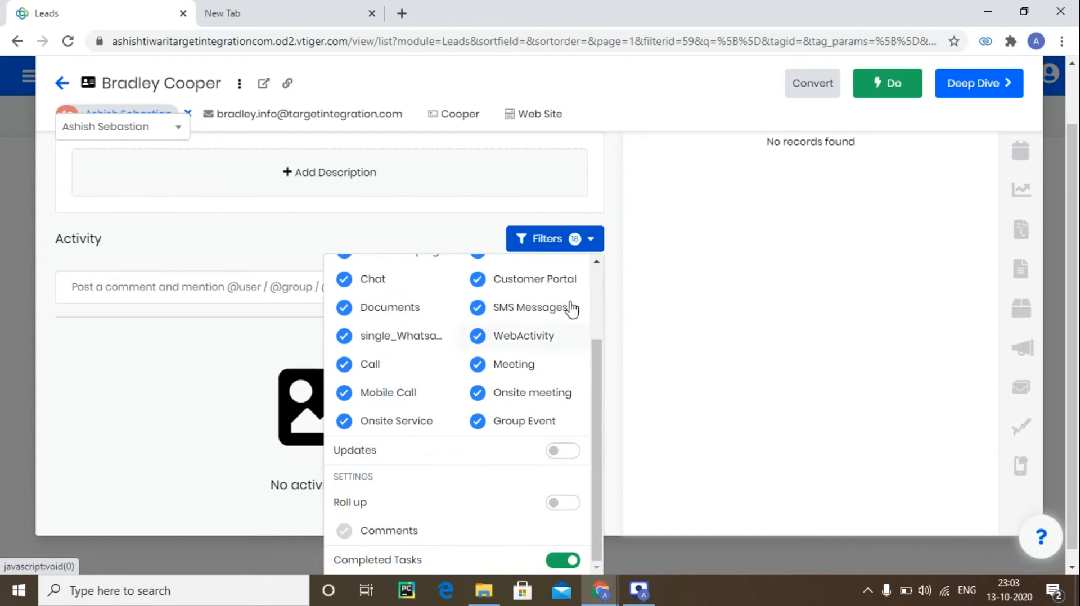
click(419, 242)
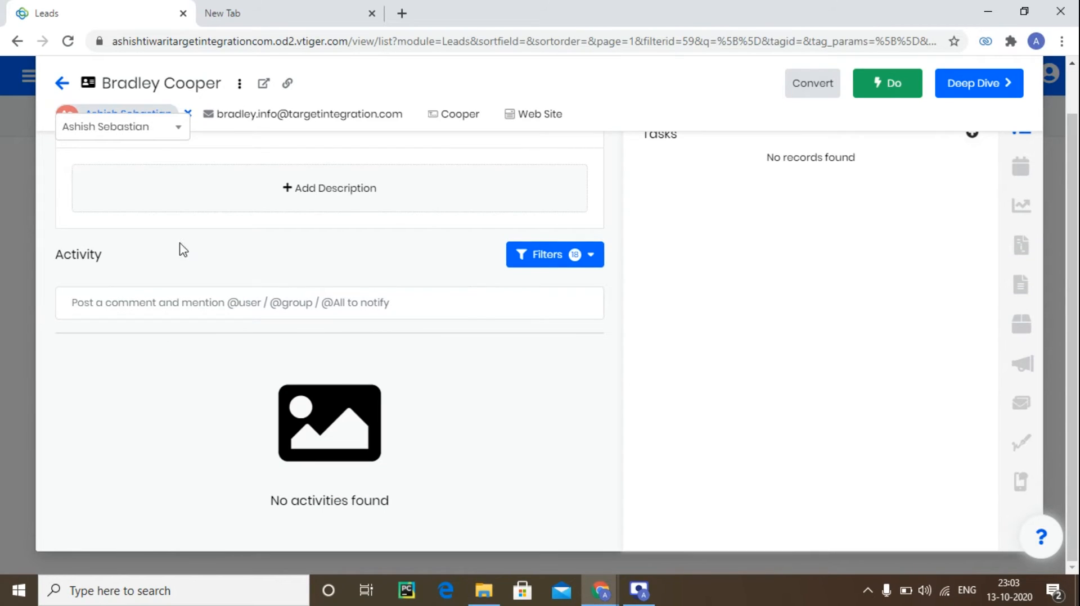
scroll(907, 238, up, 1)
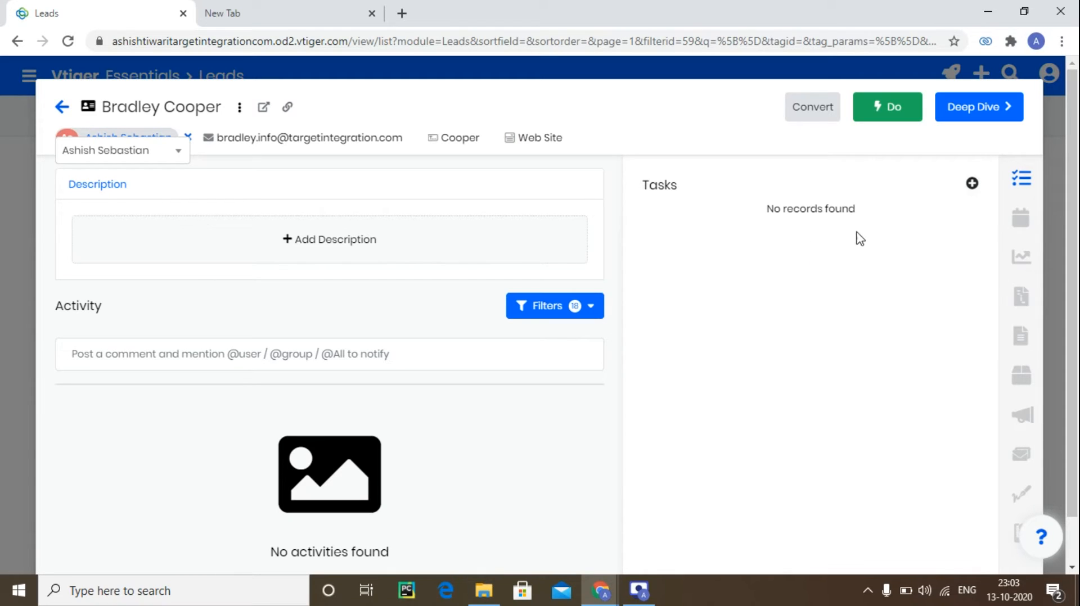
Add a task named Send Brochures to the lead.
click(971, 184)
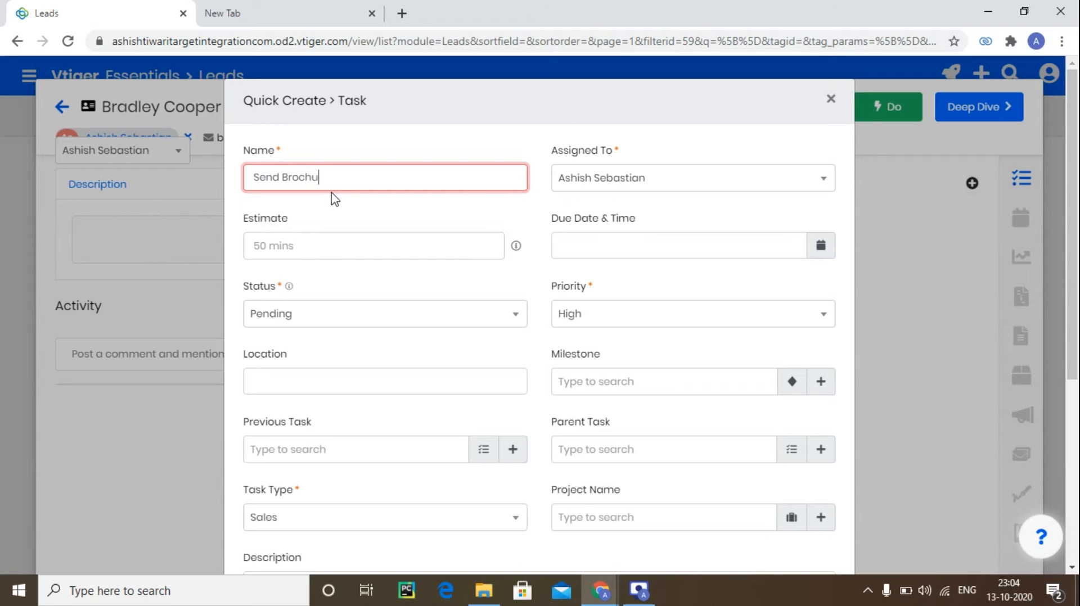
text(res)
click(823, 247)
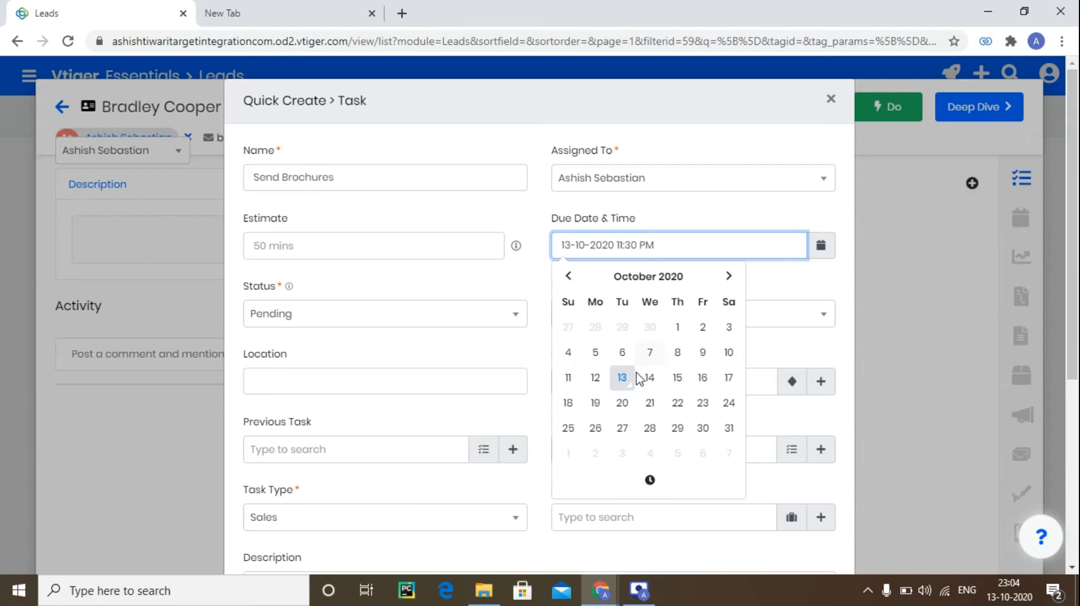
click(707, 382)
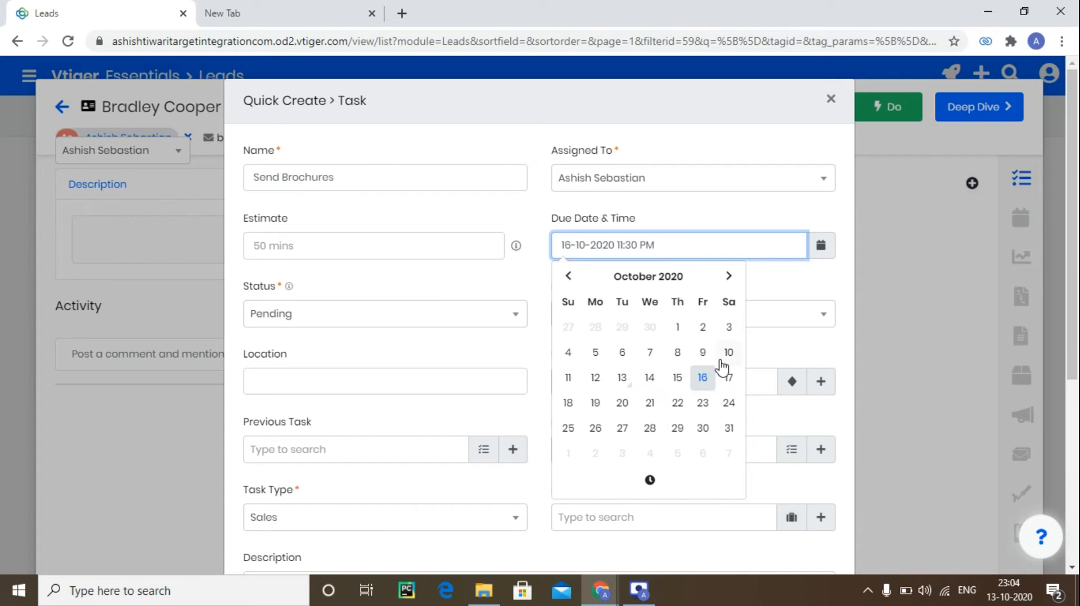
click(798, 275)
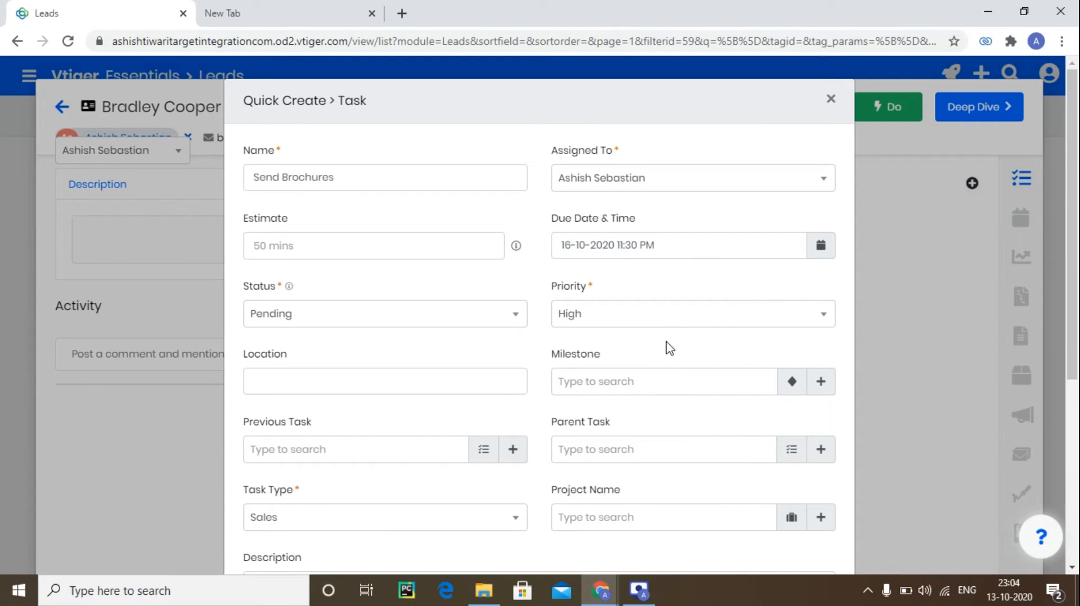
click(669, 311)
click(629, 387)
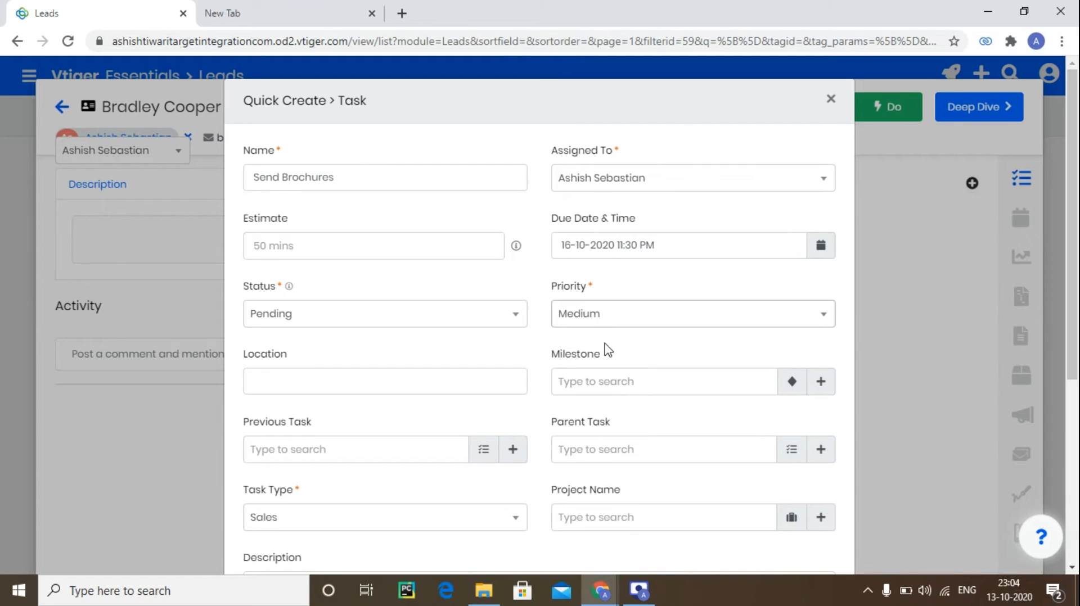
click(532, 284)
Check the task type options and save the Send Brochures task.
scroll(528, 353, down, 4)
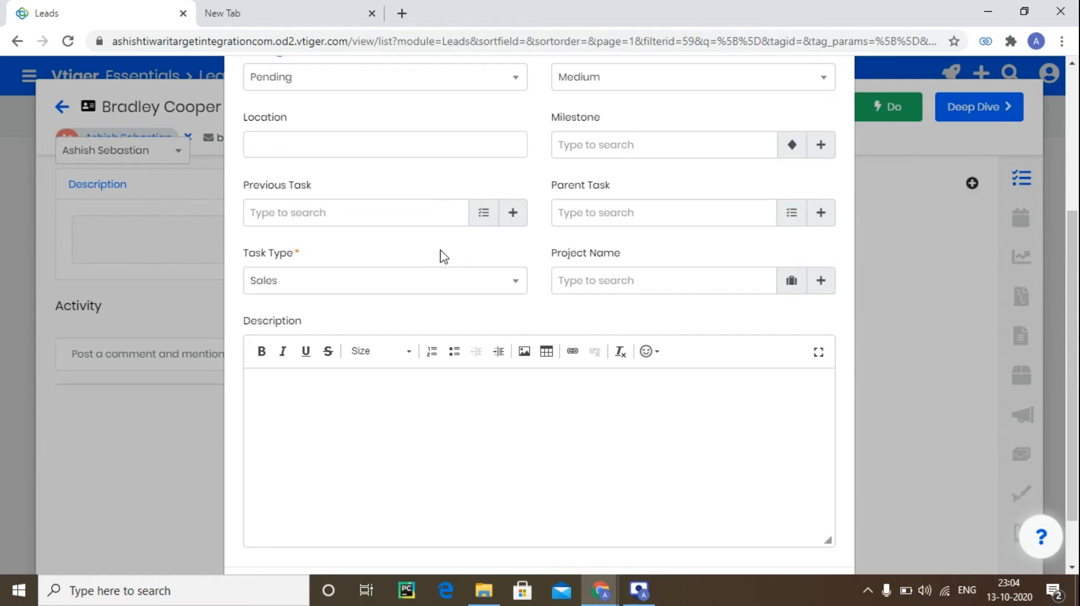
scroll(467, 258, down, 1)
scroll(479, 262, down, 1)
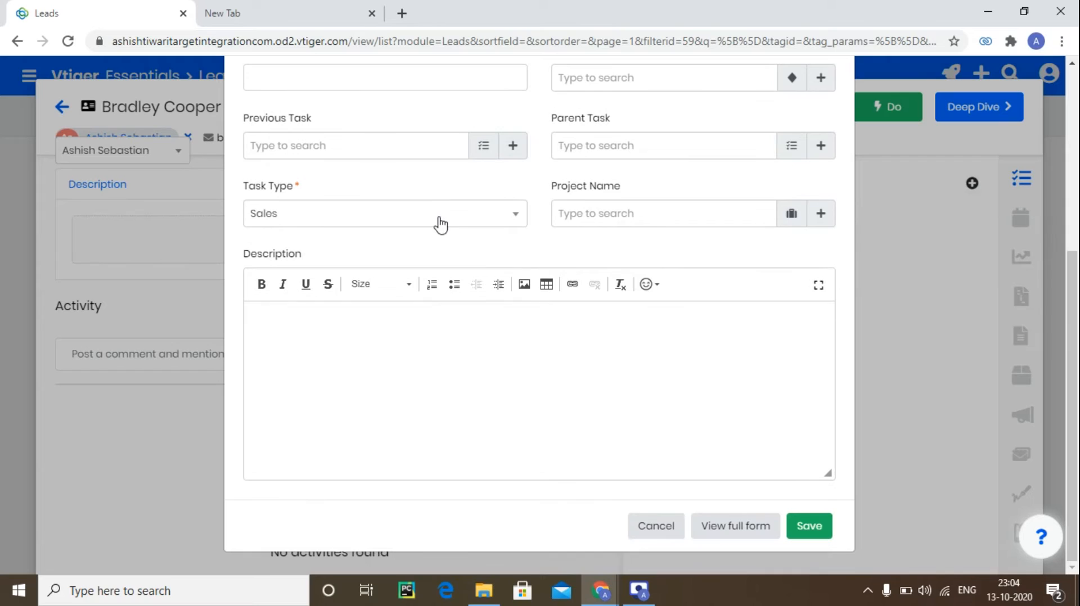
click(474, 219)
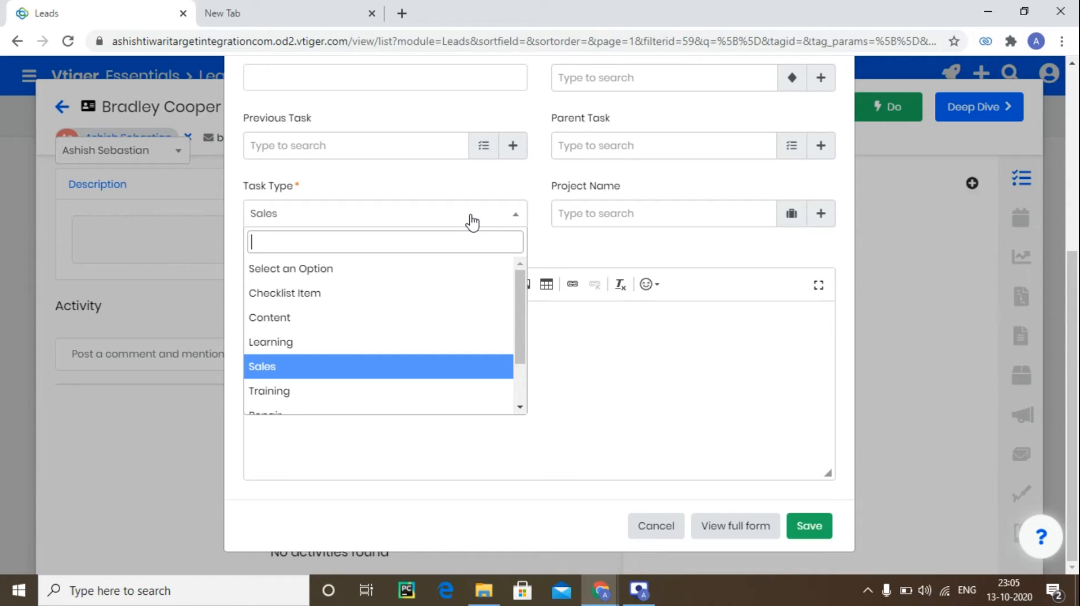
click(506, 169)
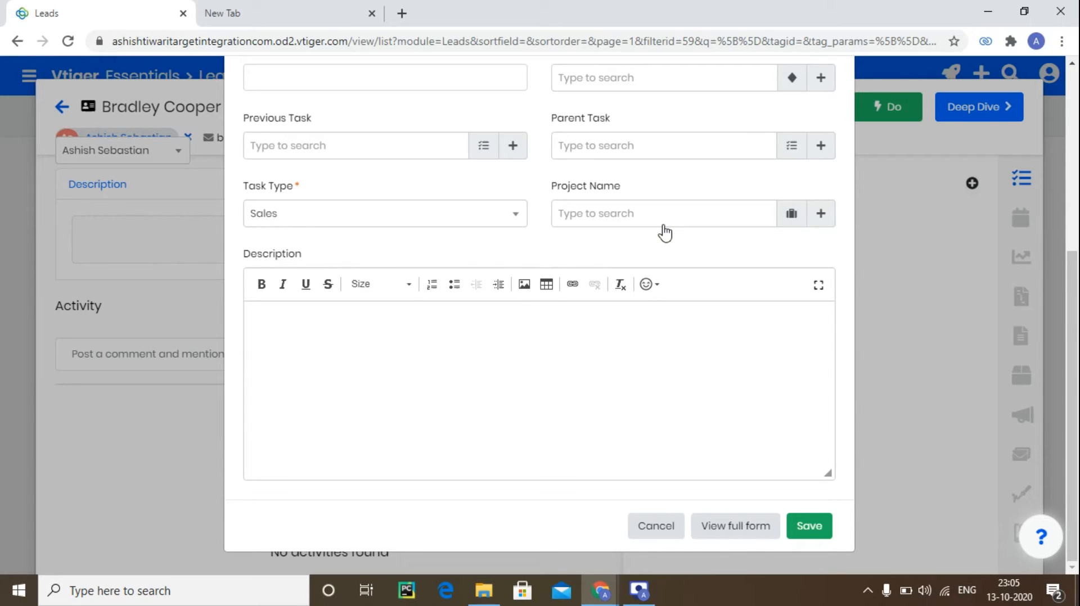
scroll(592, 214, up, 5)
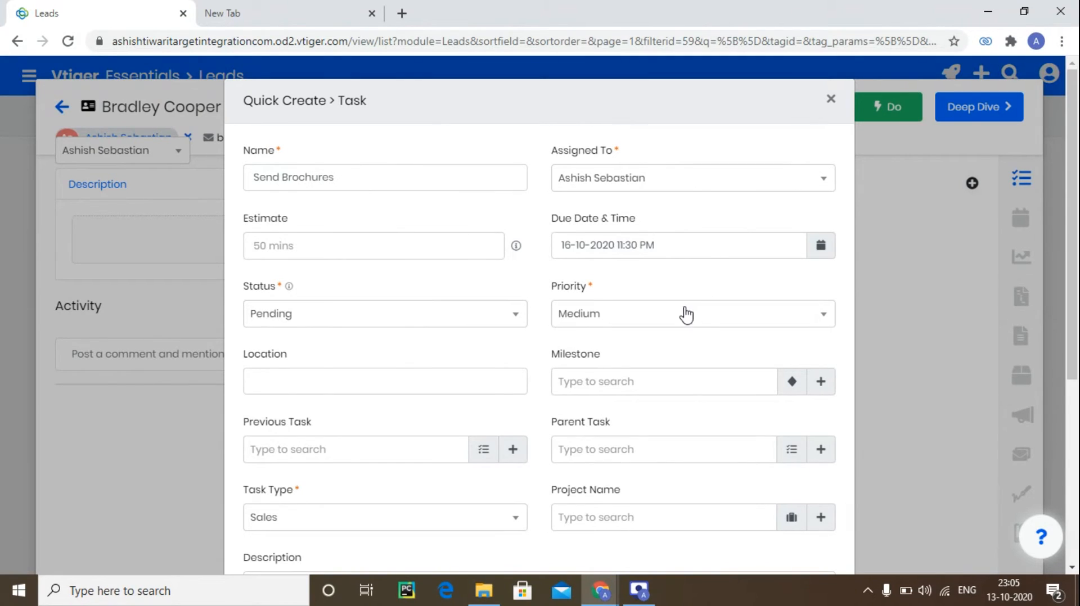
scroll(686, 315, down, 5)
click(809, 518)
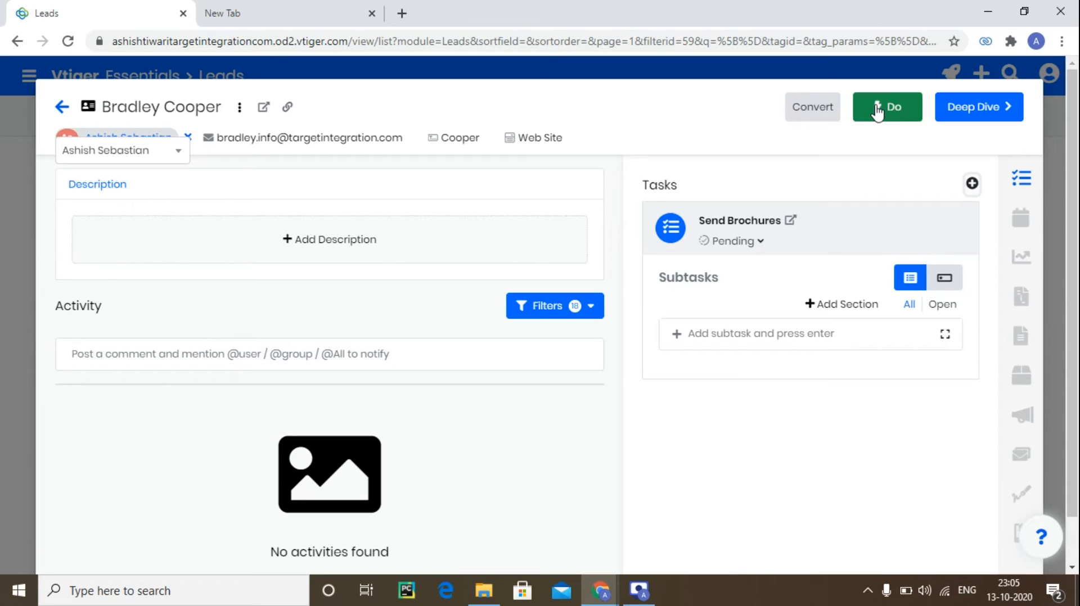
Start composing an email to the lead and show the extra sender and reply fields.
click(872, 111)
click(373, 190)
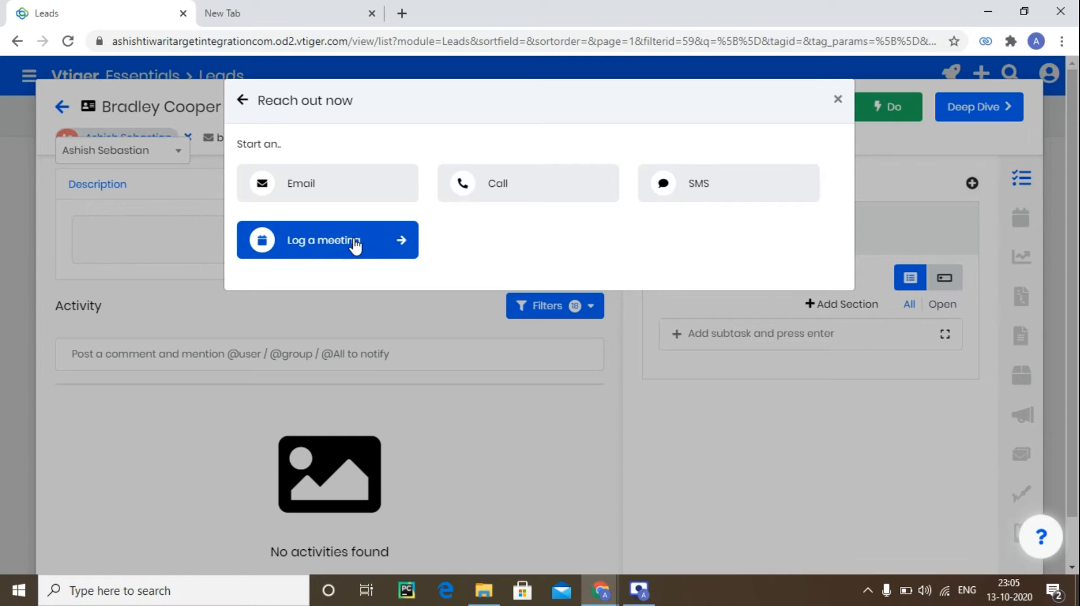
click(378, 199)
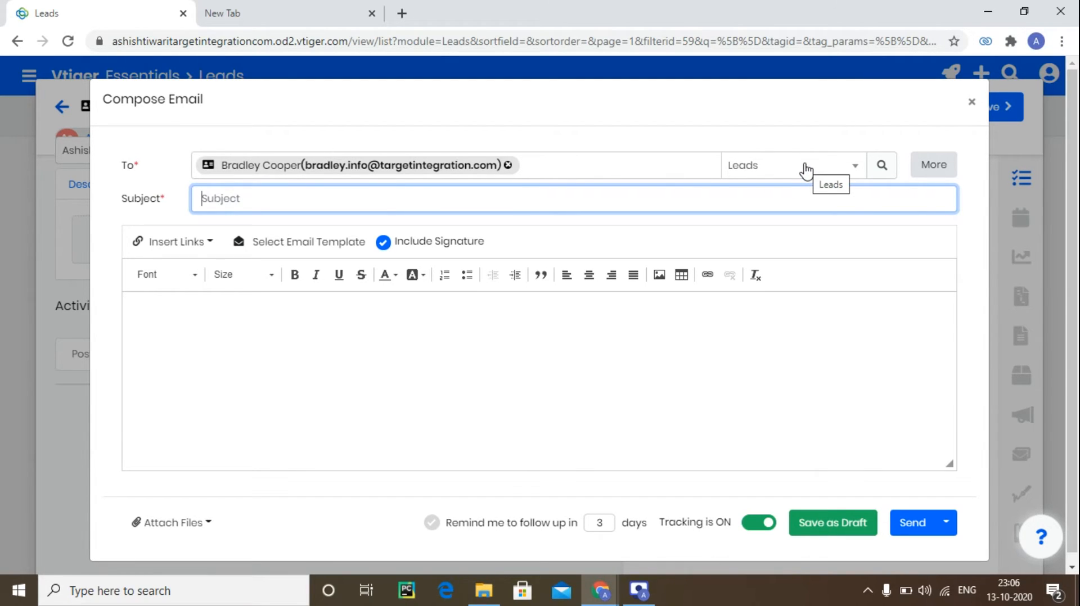
click(934, 166)
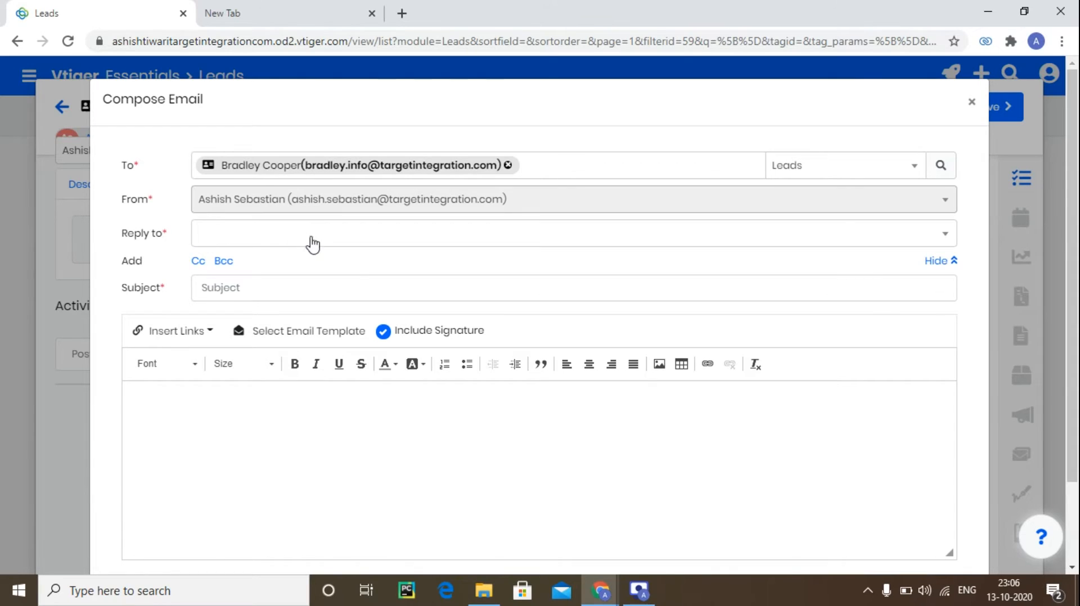
Turn on a 4-day follow-up reminder, then close the email composer and reach-out dialog.
scroll(349, 287, down, 2)
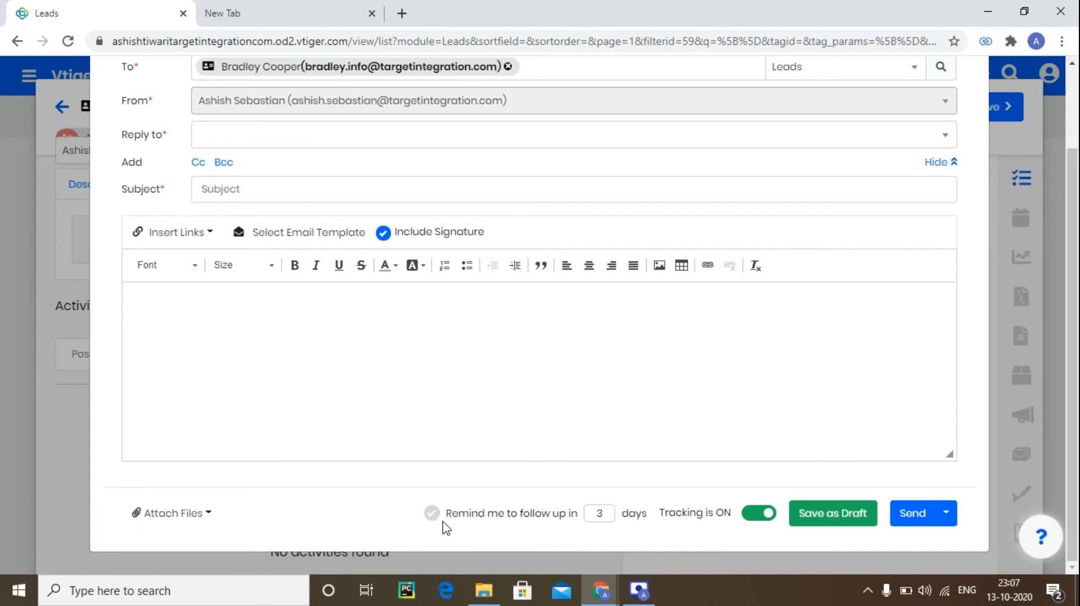
click(432, 514)
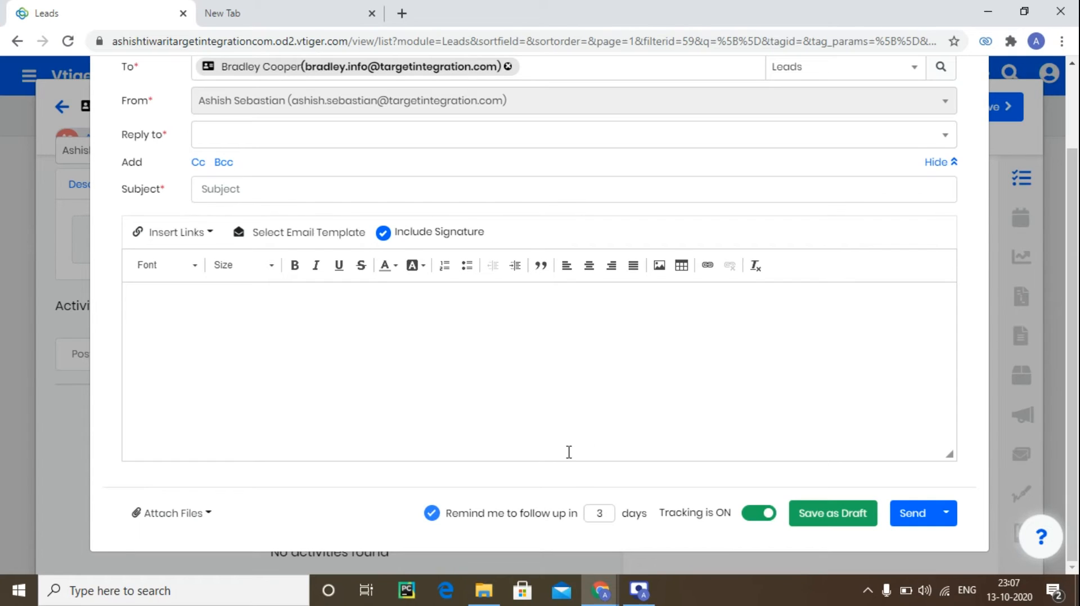
click(603, 513)
key(BackSpace)
text(4)
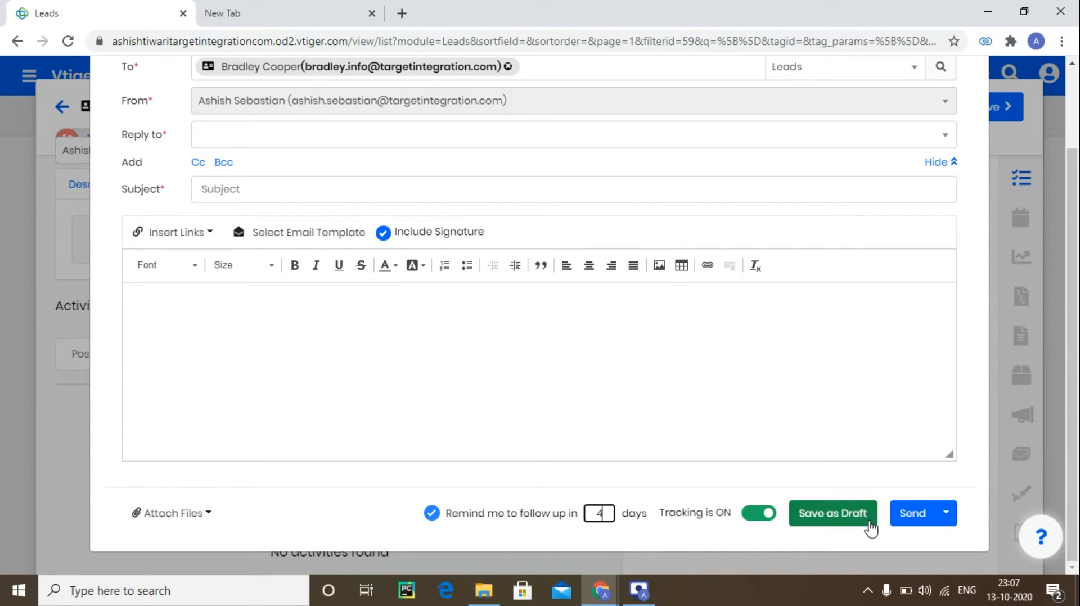
scroll(560, 527, up, 3)
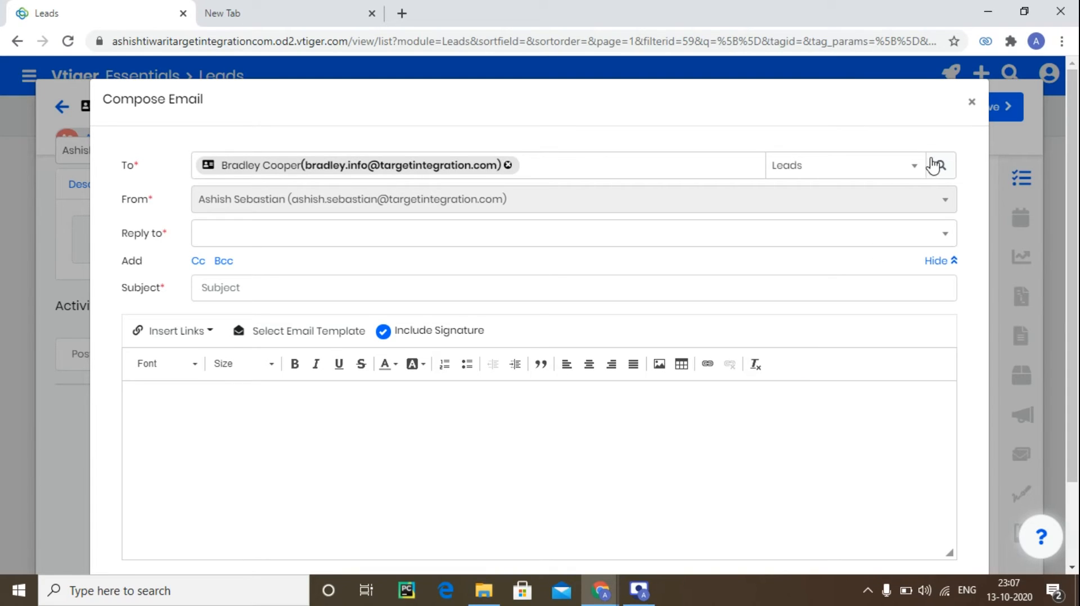
click(972, 102)
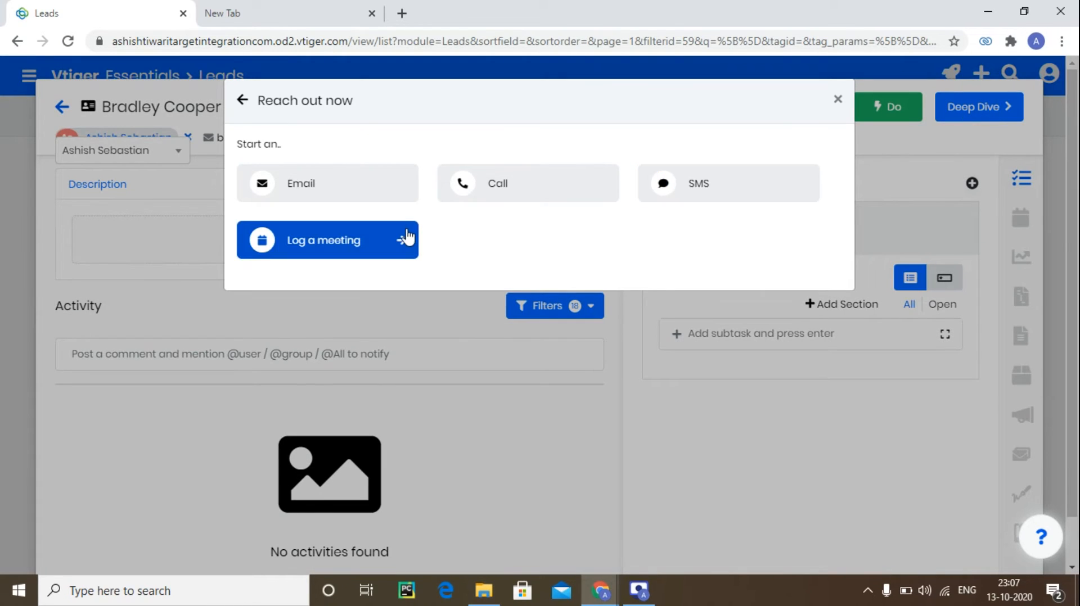
click(838, 99)
Browse the lead's Add or Create action options.
click(886, 115)
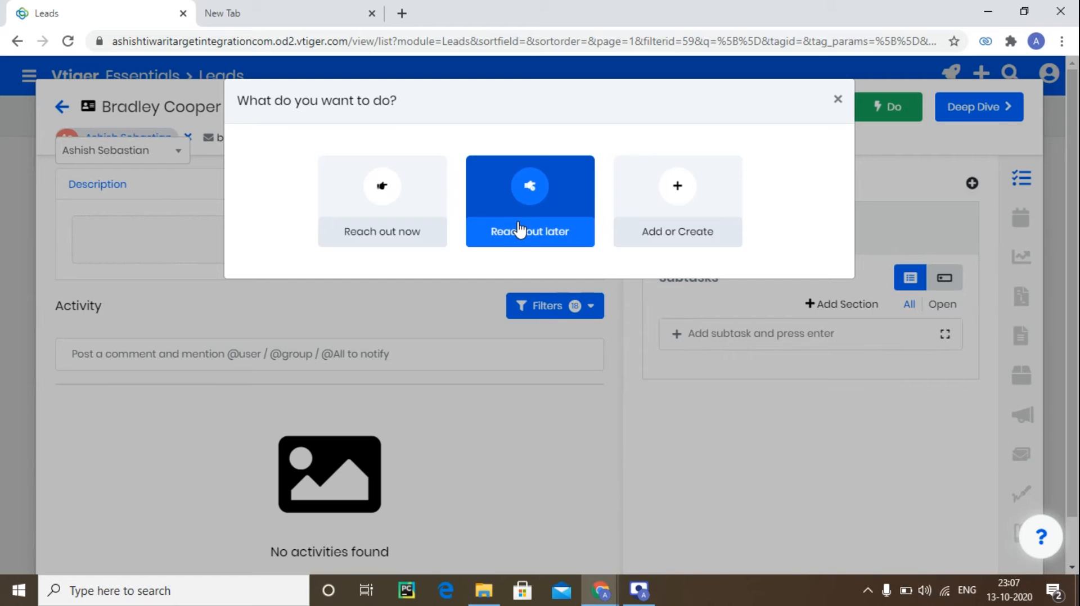
click(662, 207)
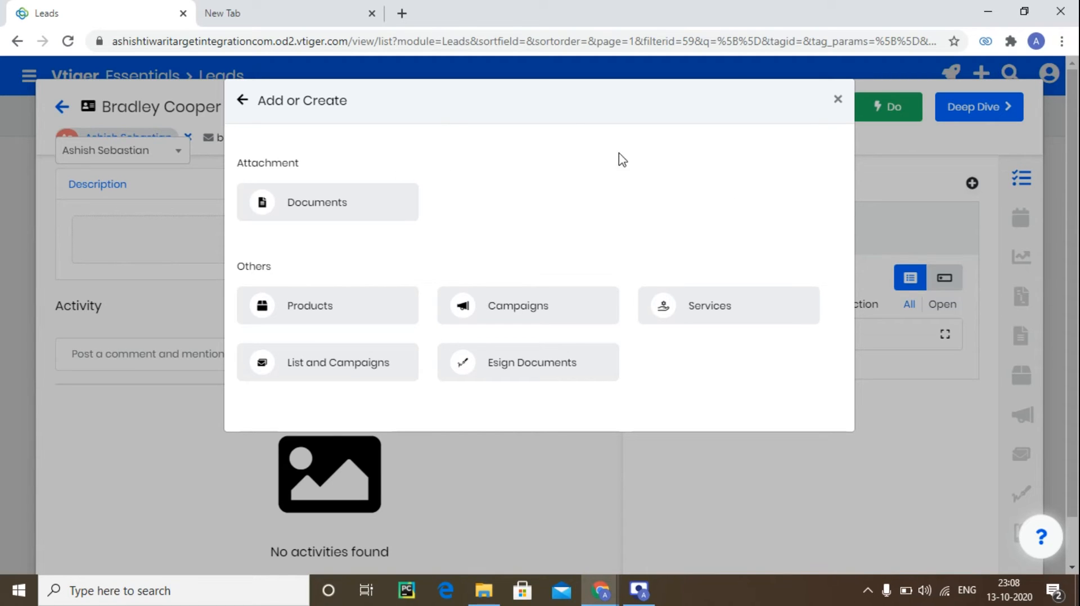
click(832, 108)
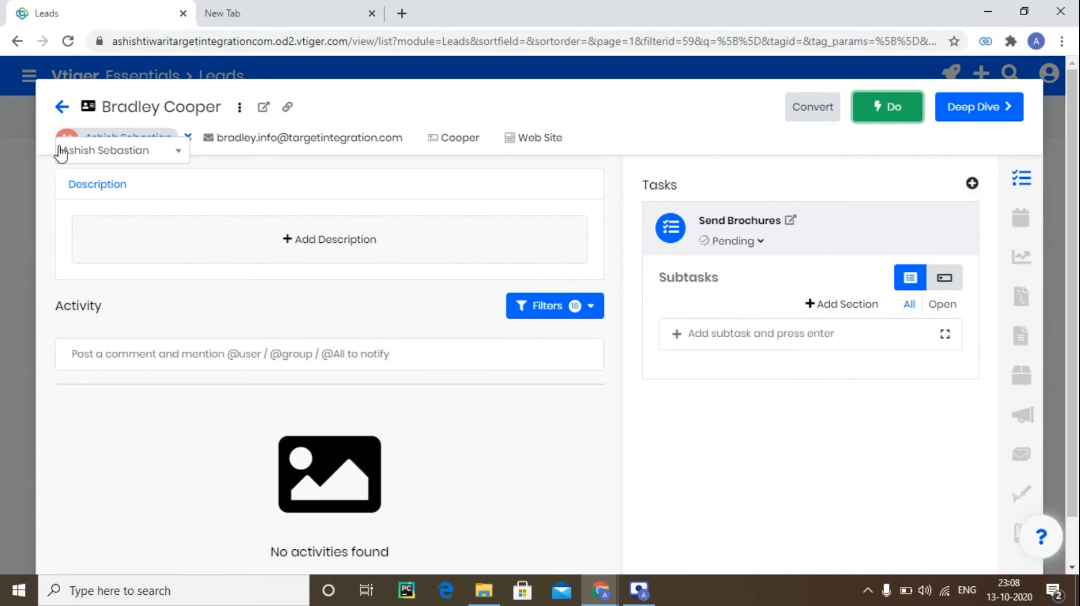
Return to the leads list and open the Dashboard section of the main navigation.
click(61, 107)
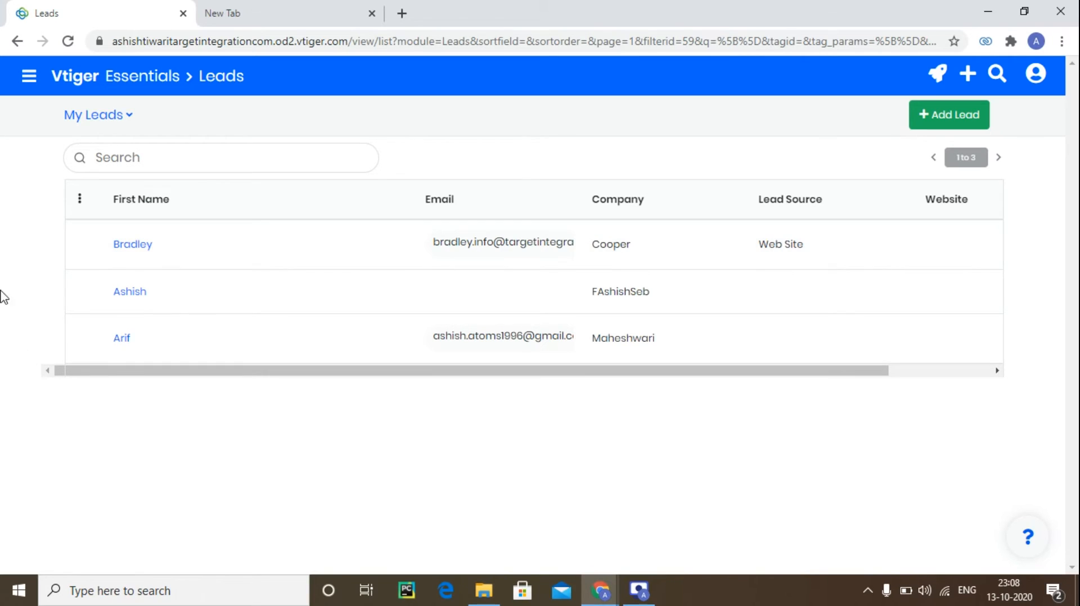
click(28, 76)
click(61, 121)
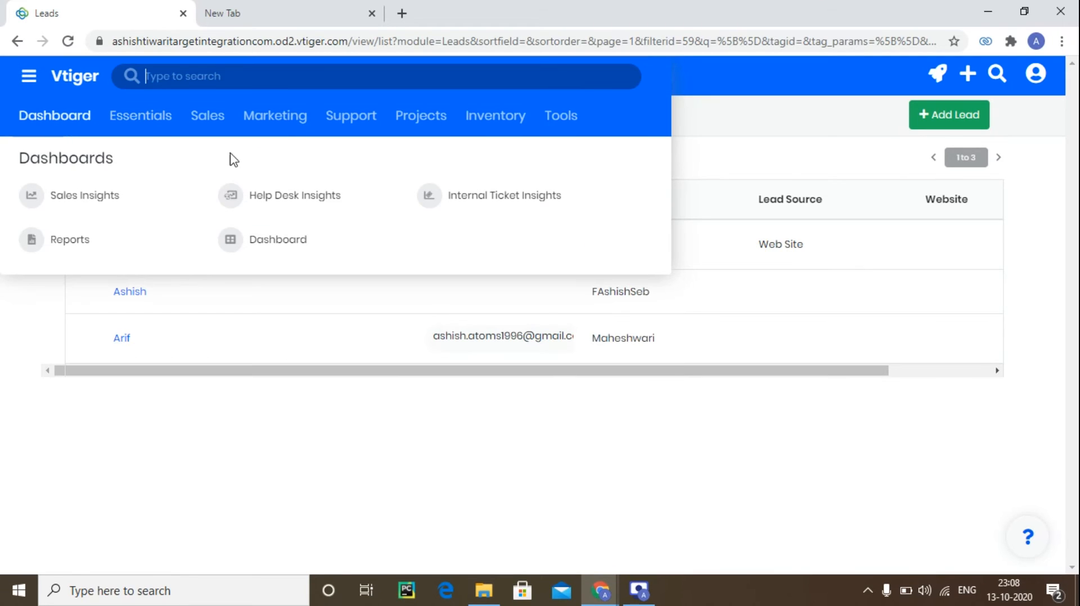
Open the Import tool and start a new import wizard.
click(561, 118)
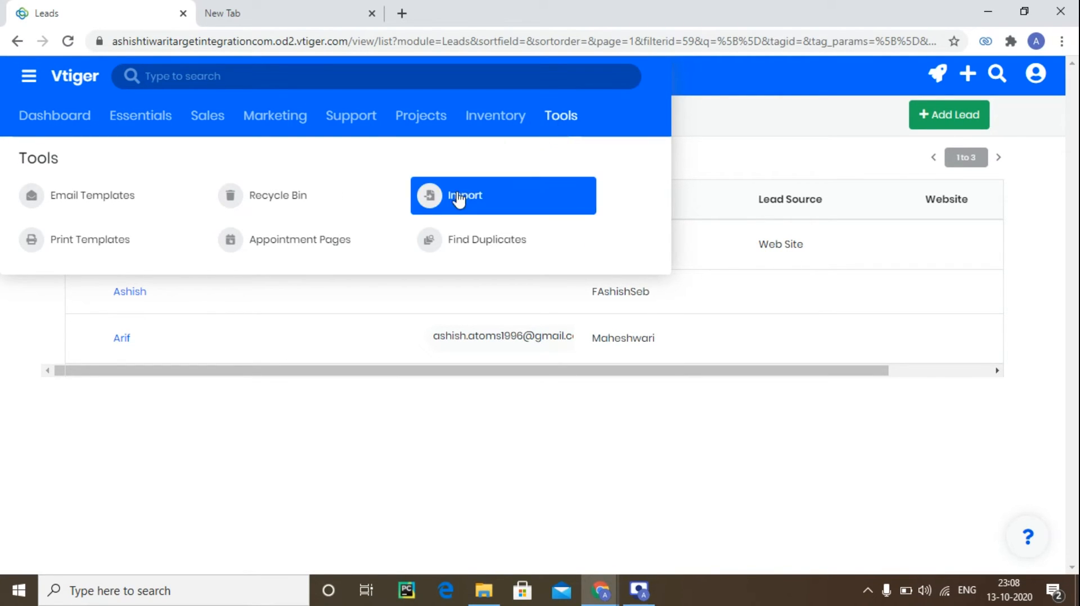
click(449, 209)
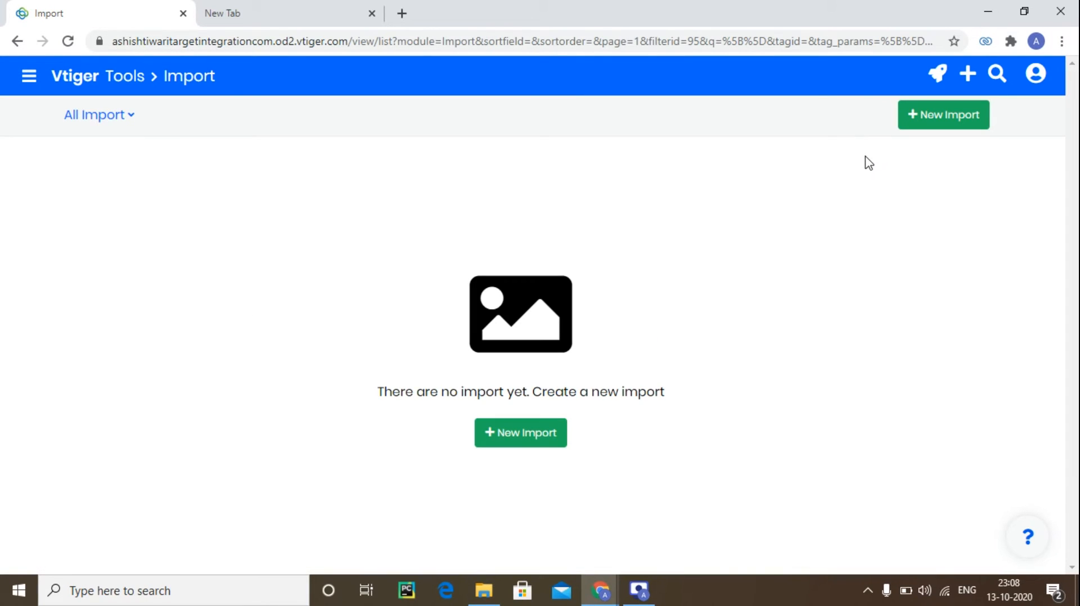
click(961, 124)
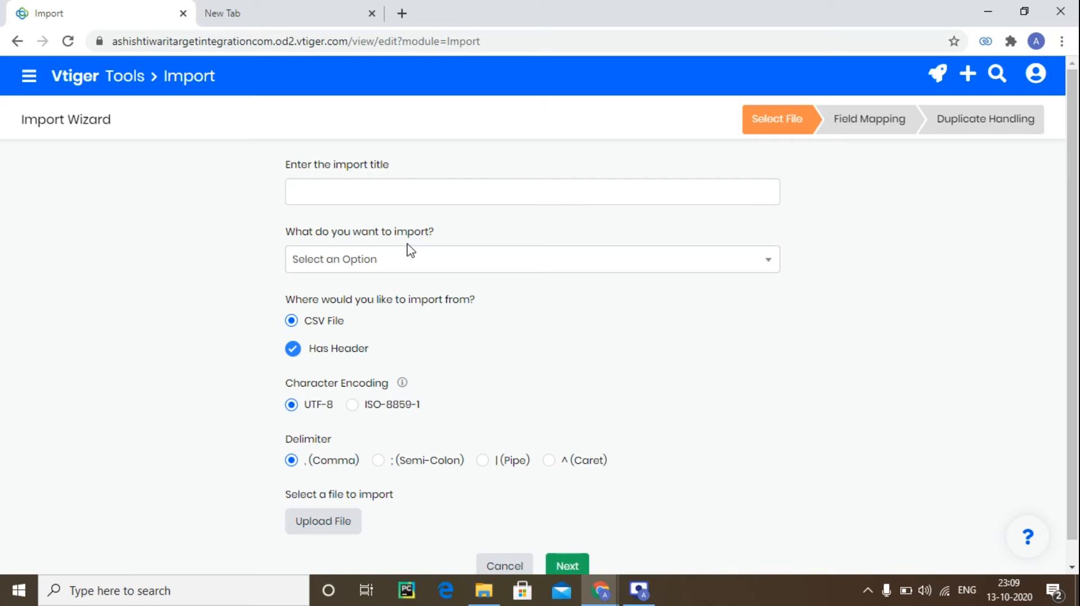
Return to the leads list and open the newly created lead's record.
click(27, 82)
mouse_move(144, 129)
scroll(675, 356, down, 1)
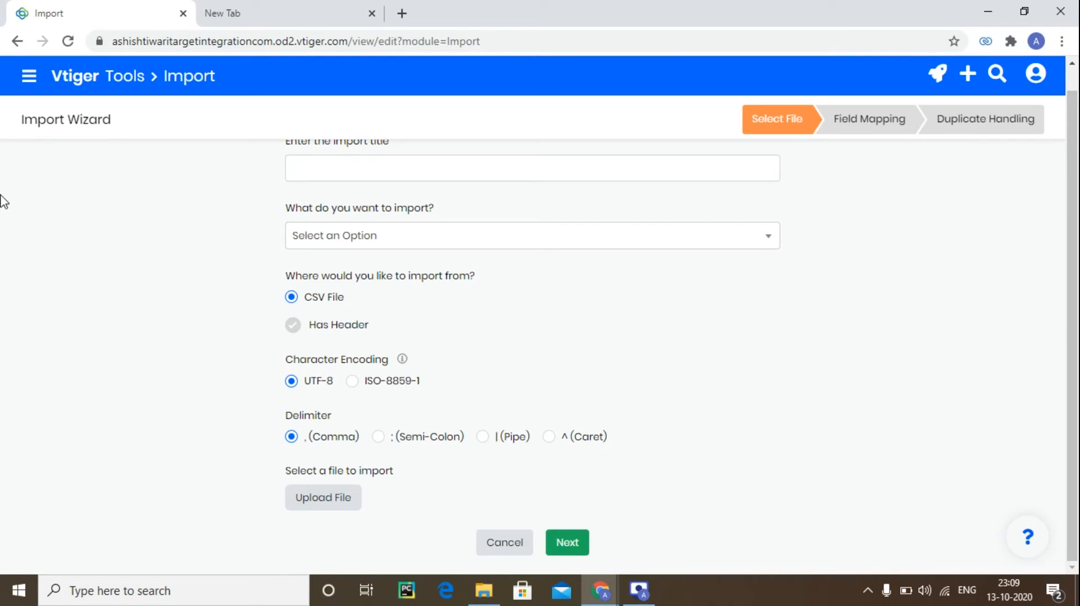
click(31, 89)
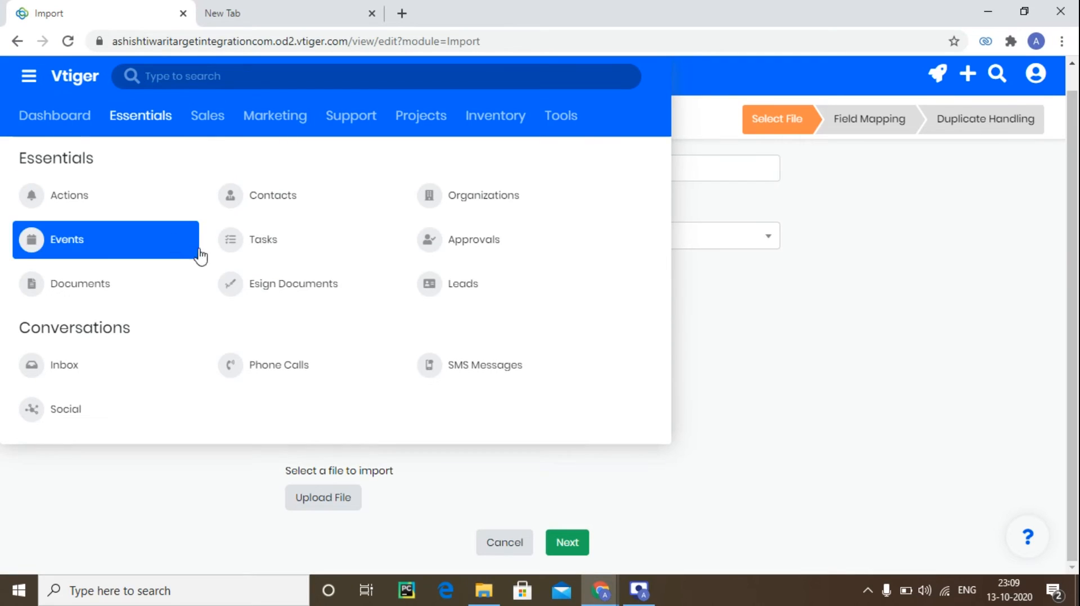
click(451, 298)
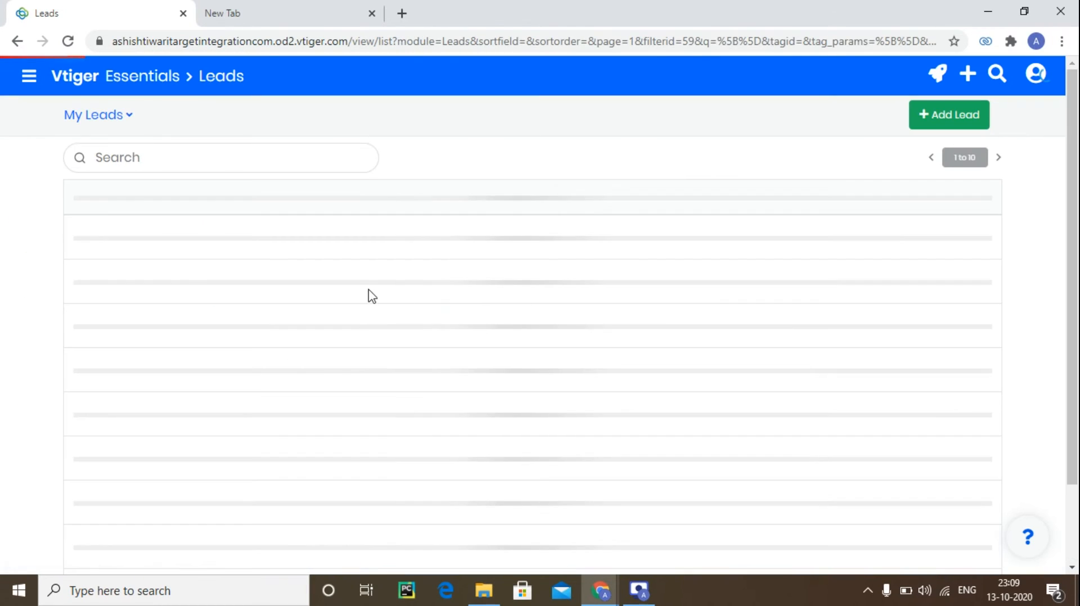
click(330, 254)
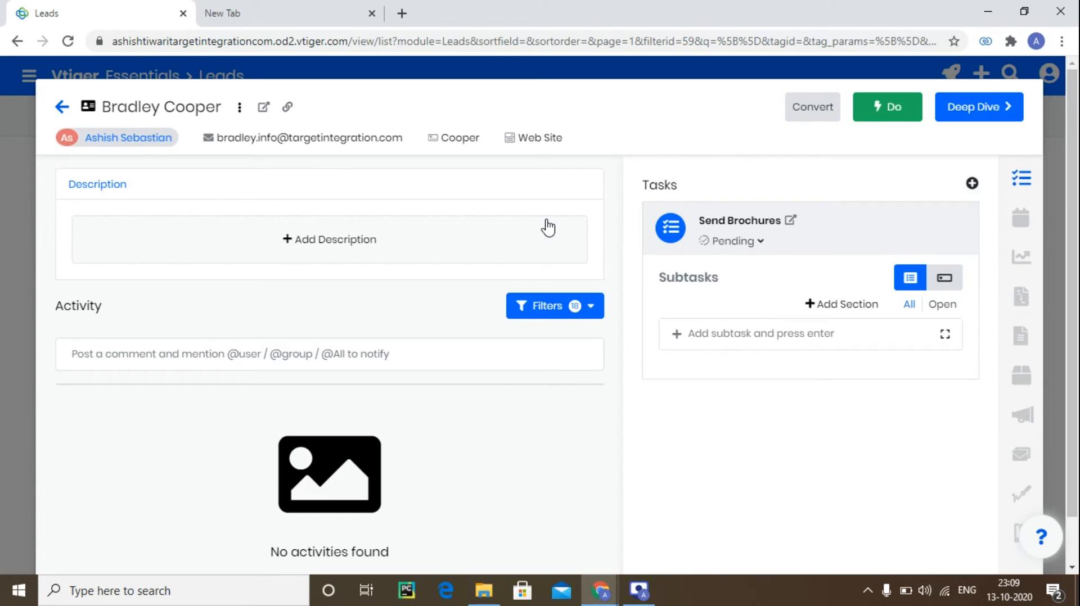
click(827, 105)
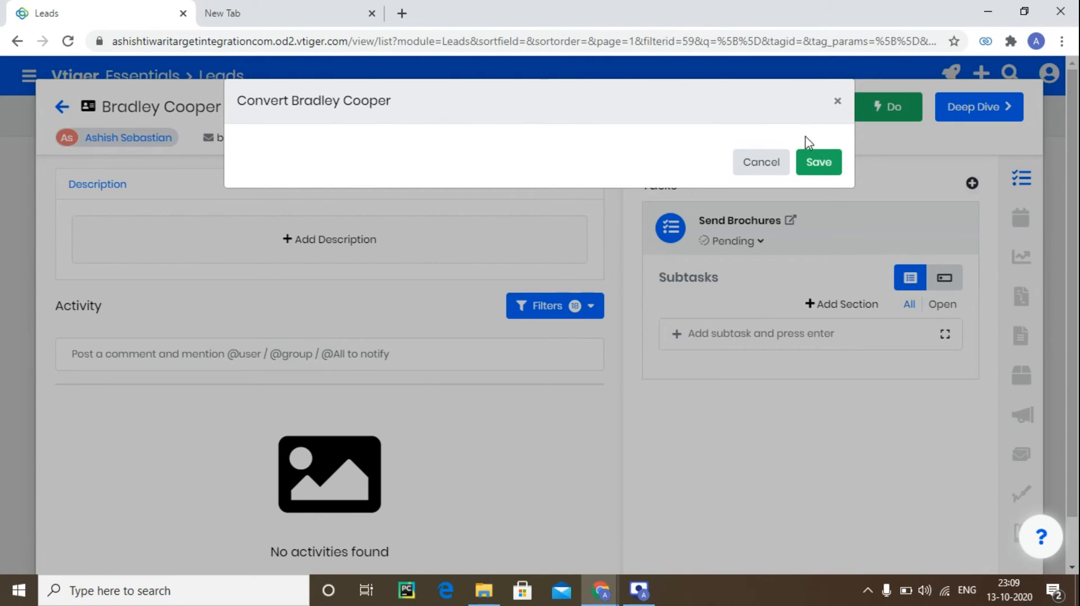
click(767, 164)
click(706, 146)
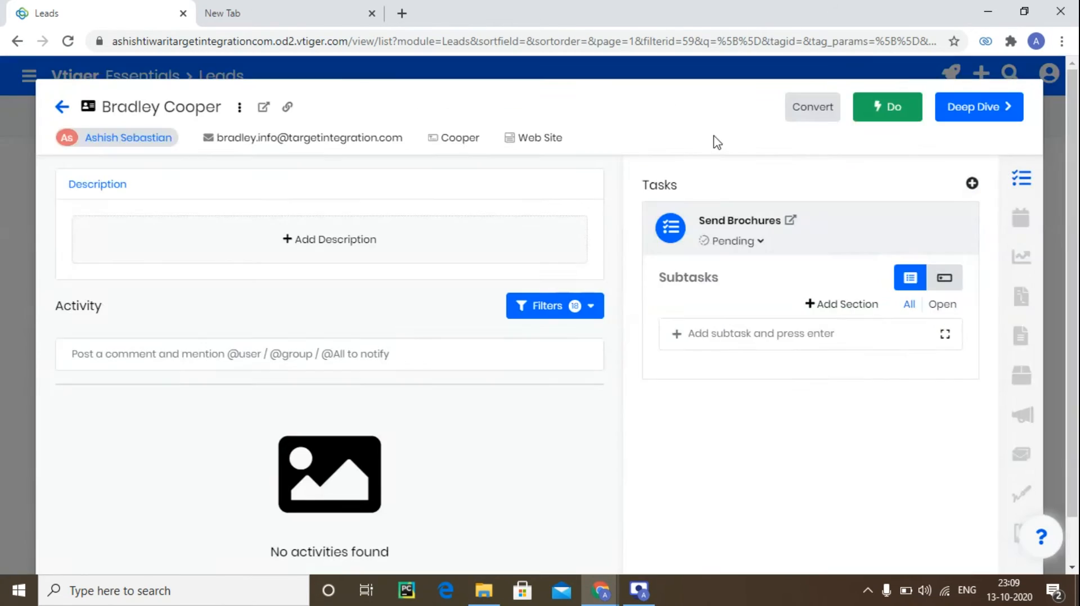
Convert the lead into a contact and organization, transferring related records to the organization, and continue past the mapping warning.
click(811, 106)
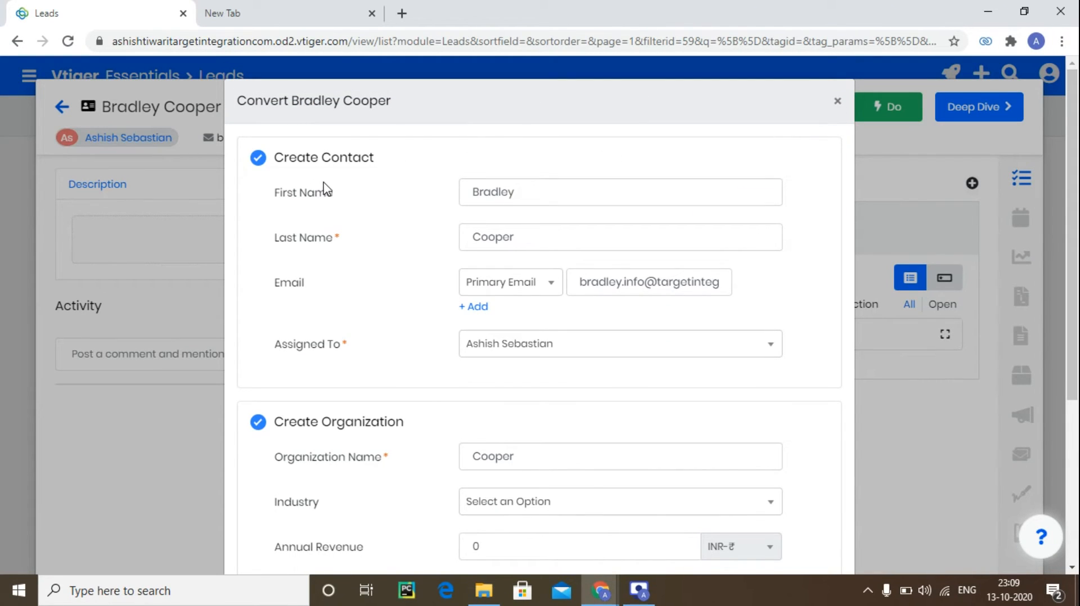
scroll(415, 227, down, 3)
scroll(419, 231, down, 1)
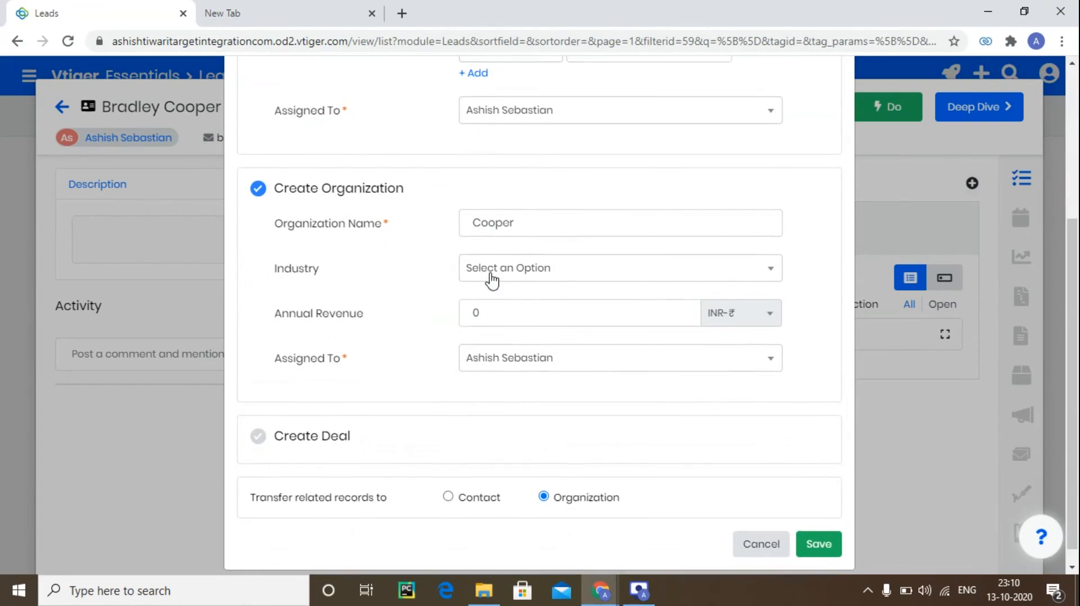
scroll(507, 279, up, 5)
scroll(382, 239, down, 4)
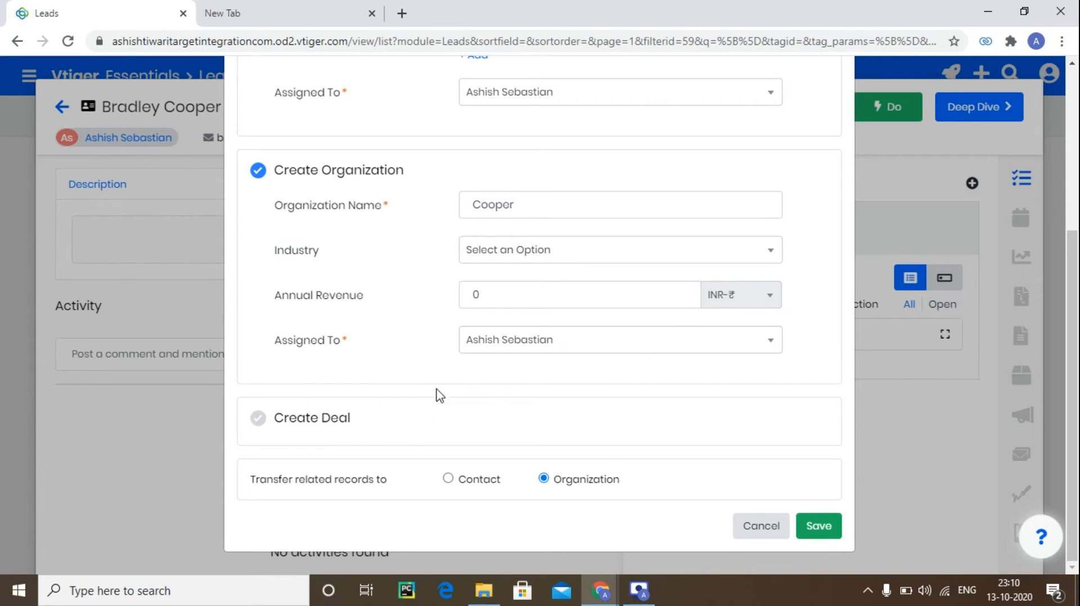
scroll(559, 309, up, 3)
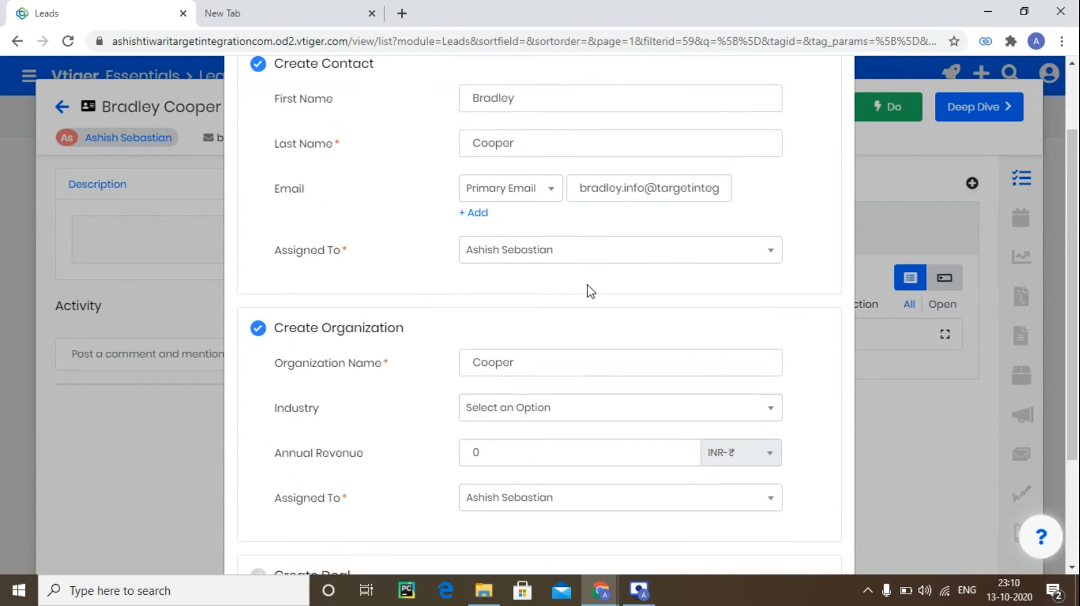
scroll(589, 291, down, 3)
click(817, 529)
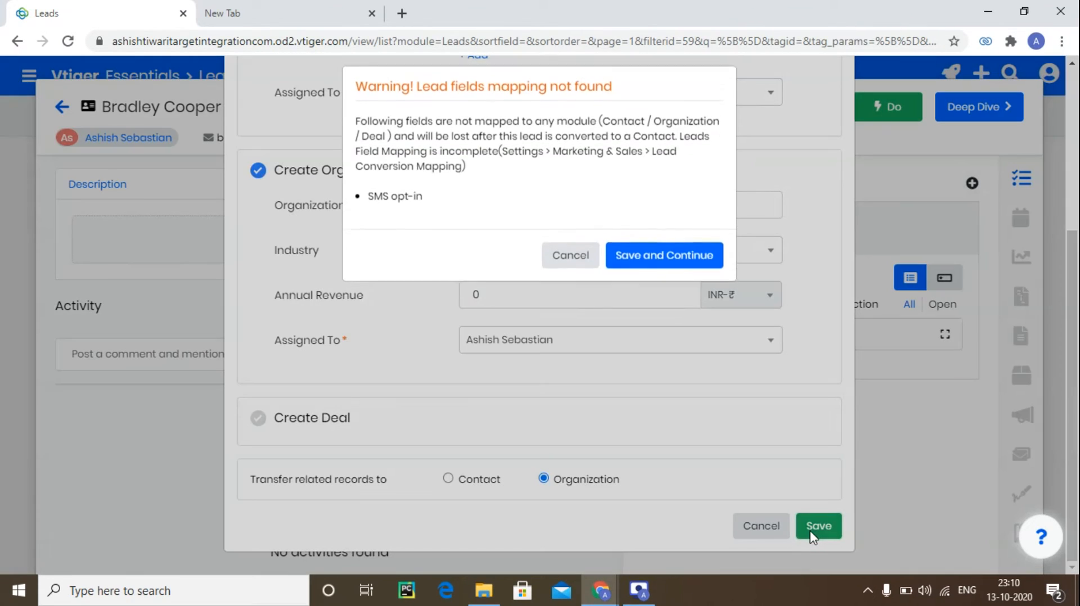
click(670, 269)
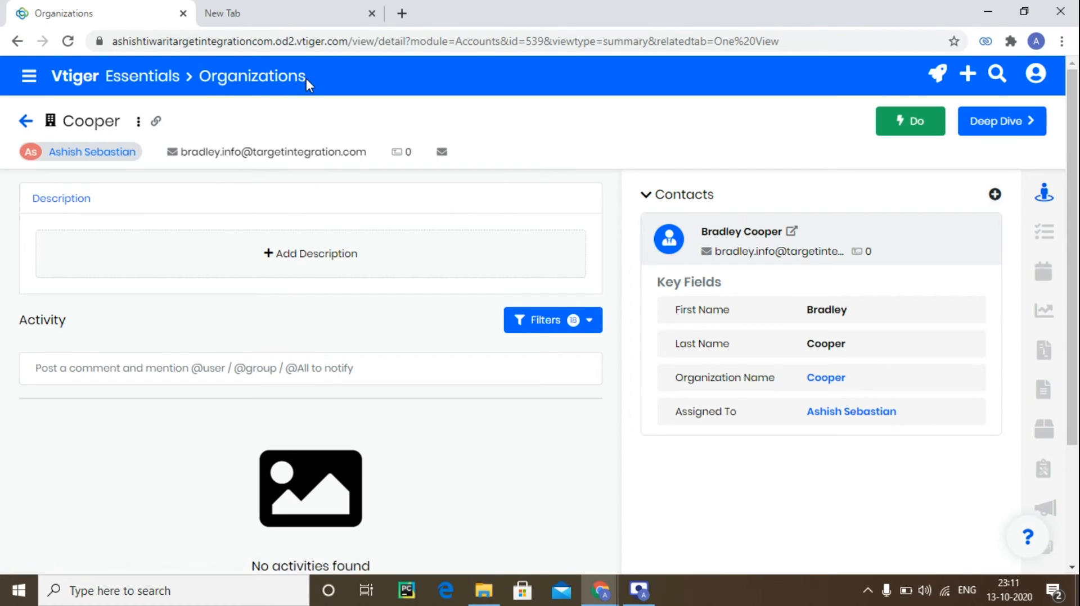
Set the new organization's Type to Family in its detailed view and save.
click(992, 121)
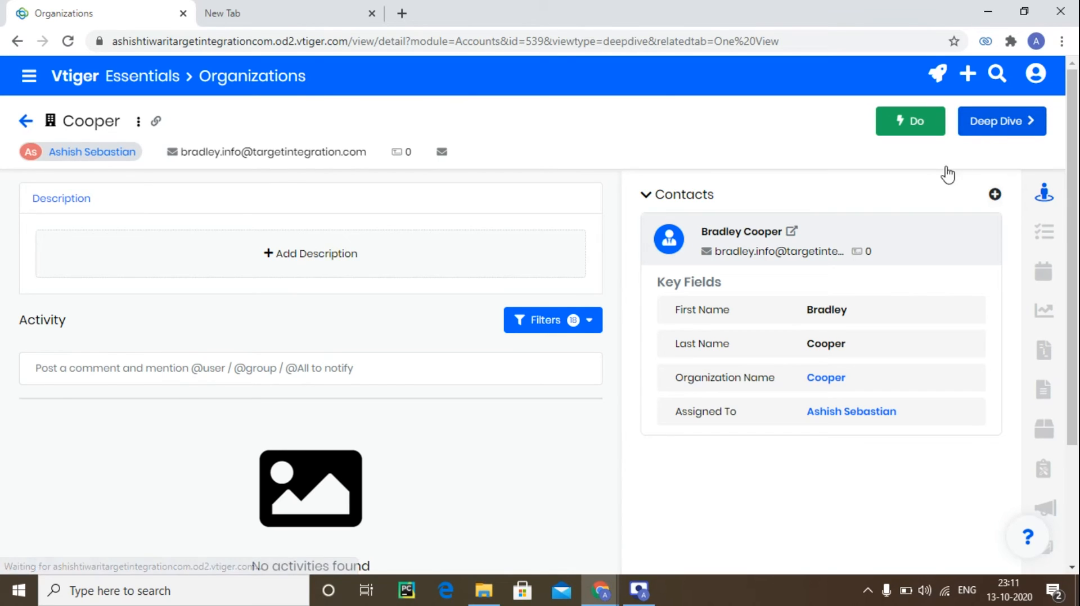
scroll(698, 323, down, 3)
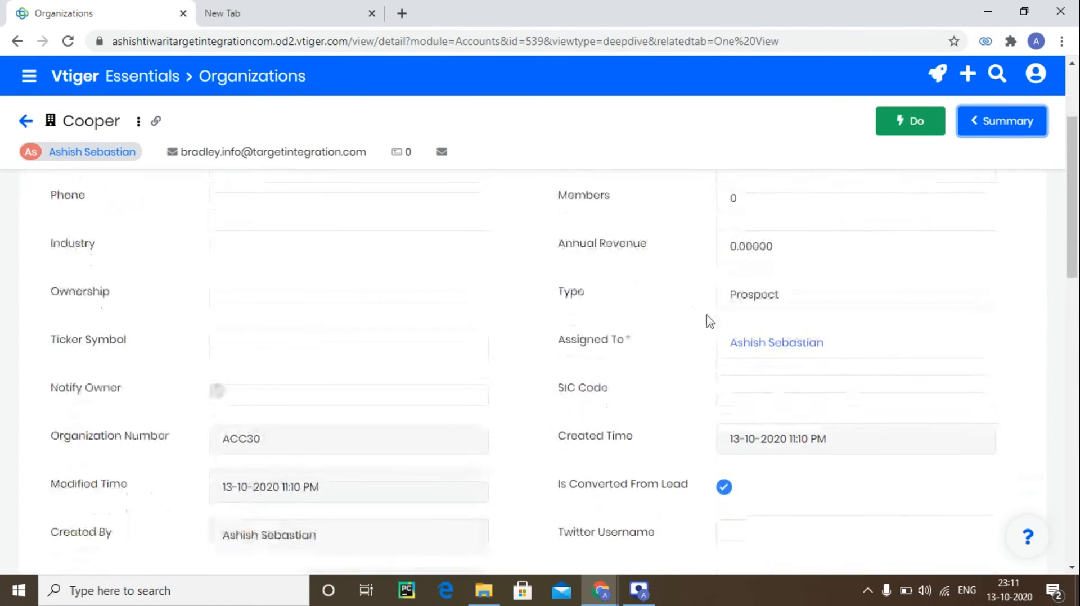
click(783, 290)
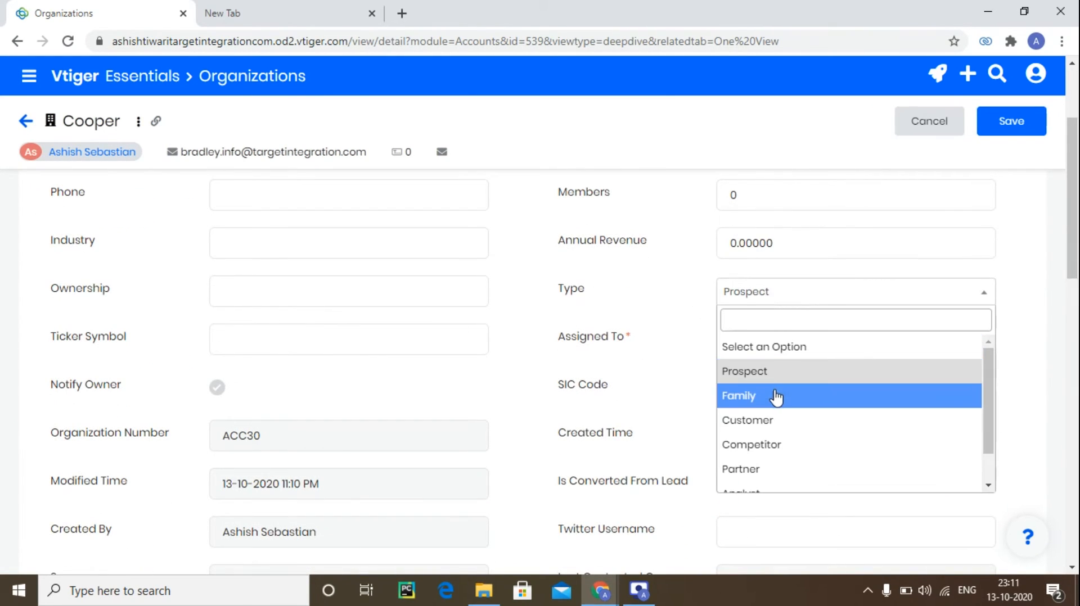
click(775, 396)
click(697, 299)
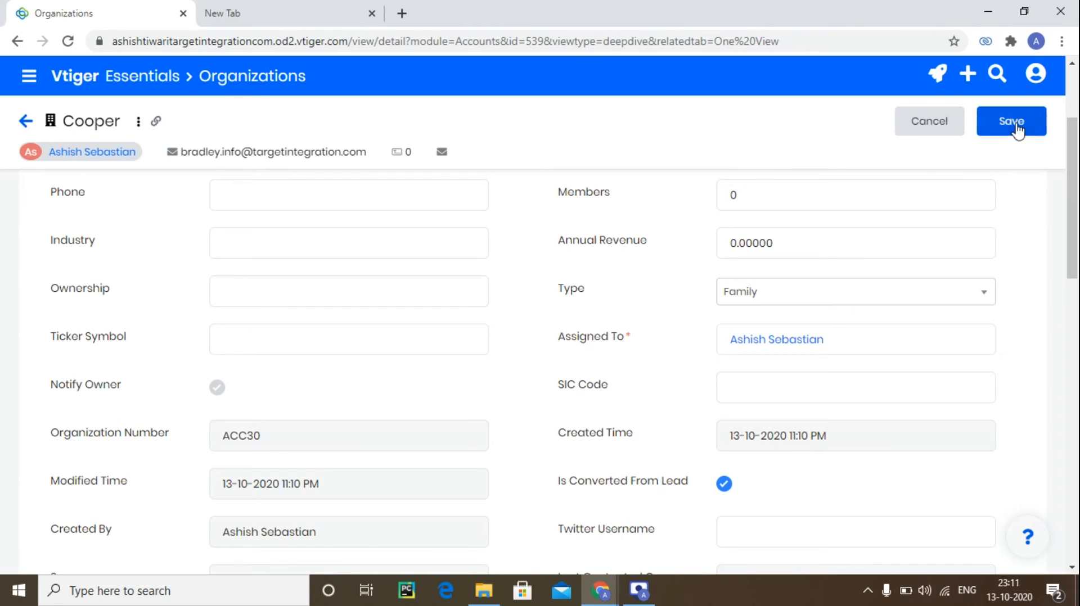
click(1011, 123)
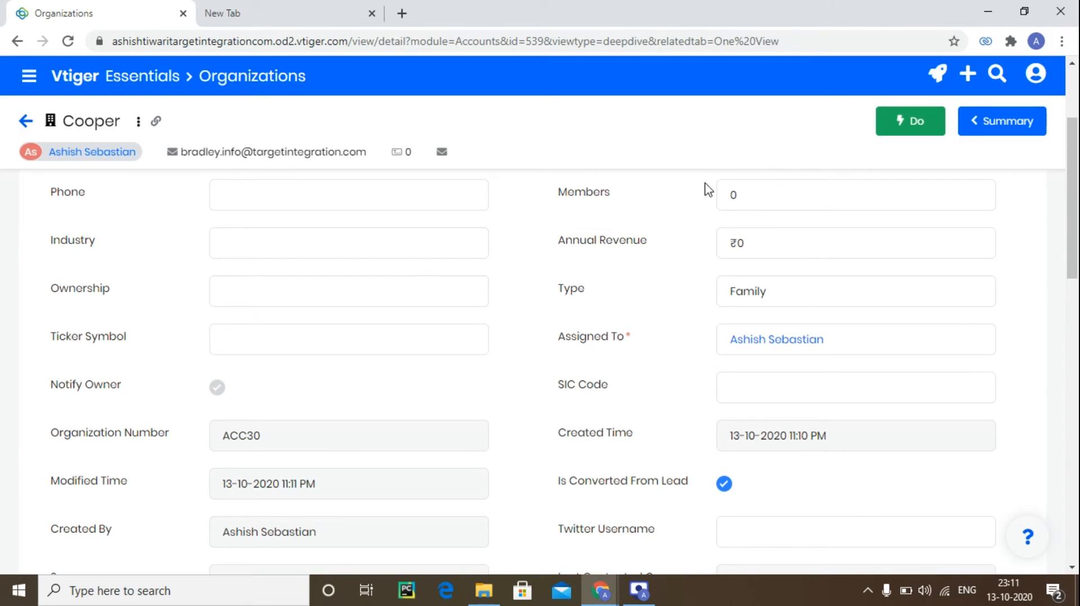
Go back to the organizations list and view the Bajaj Family organization.
click(25, 123)
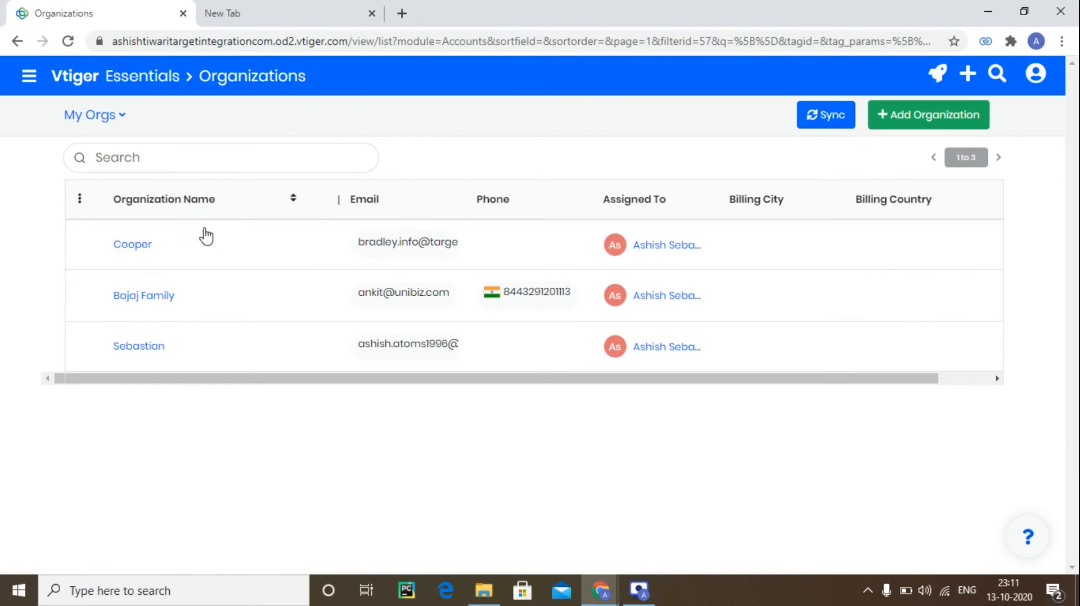
click(243, 277)
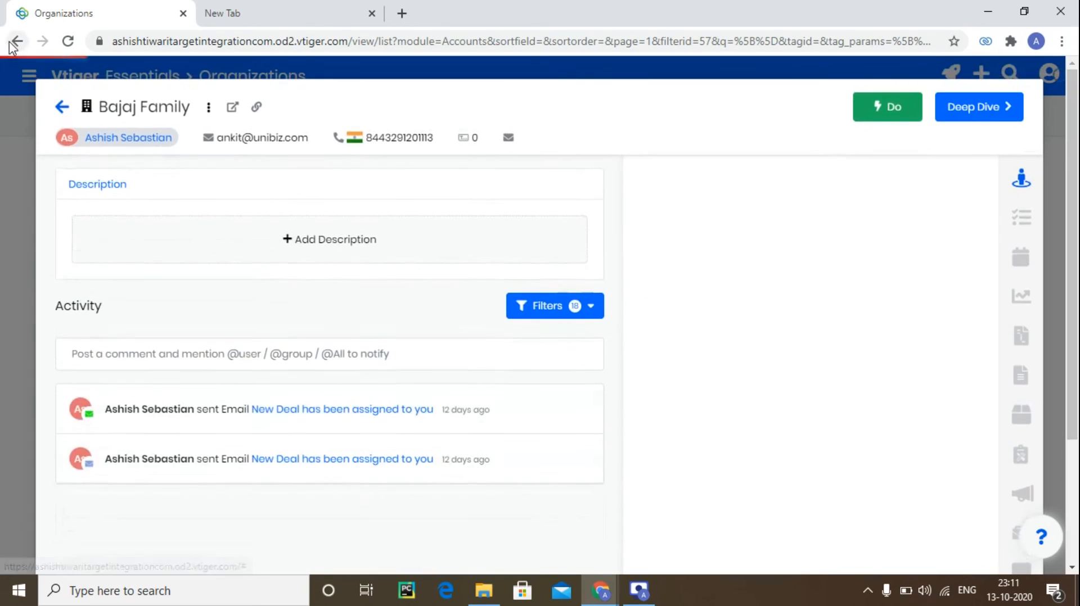
click(18, 44)
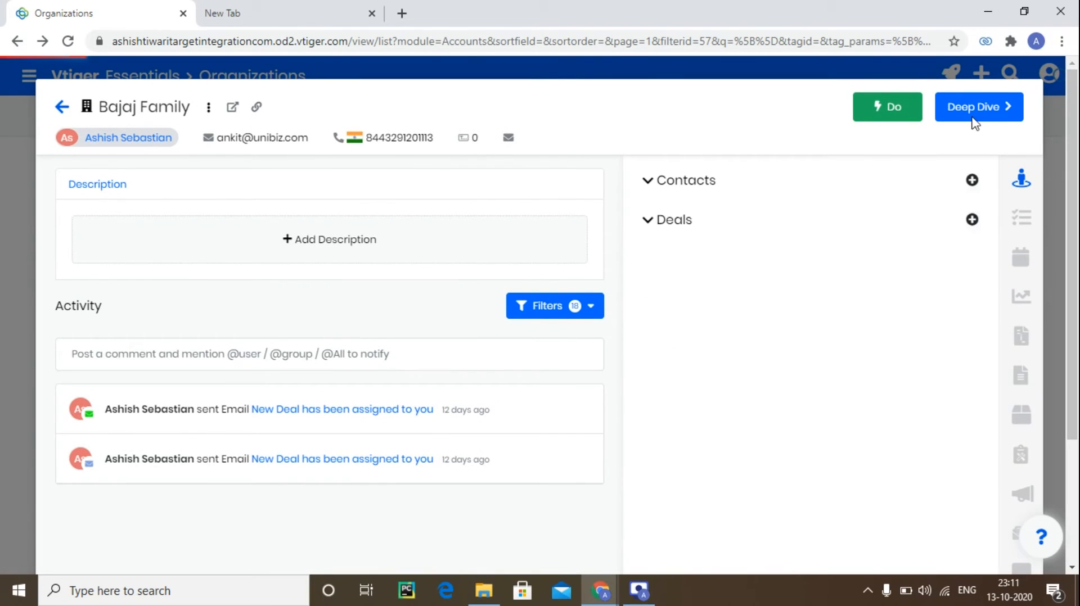
click(1051, 113)
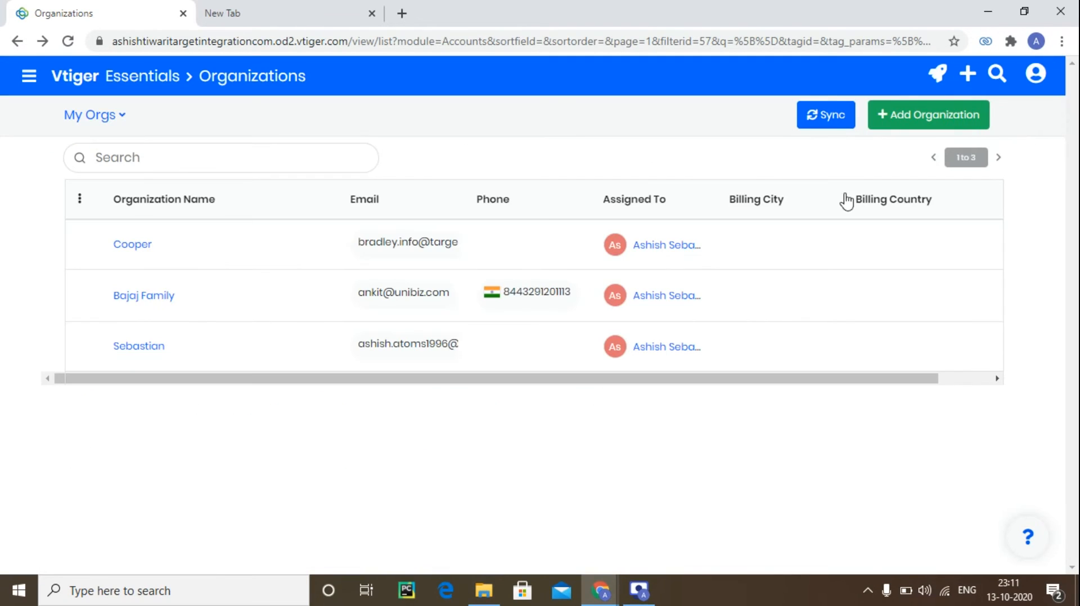
Open the converted organization and its linked contact record in a new tab, switching between the two tabs.
click(330, 250)
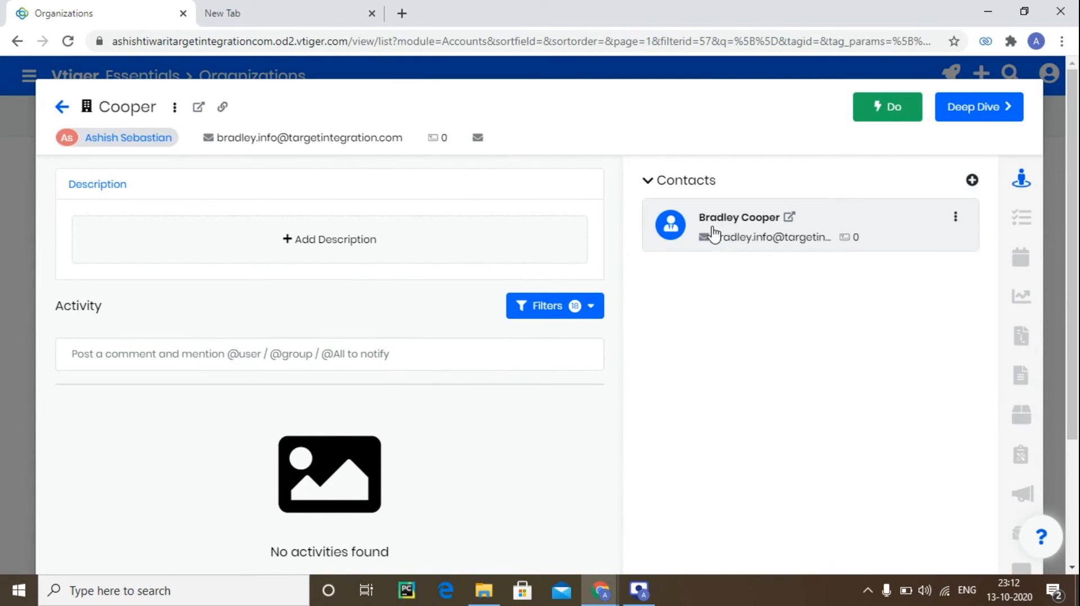
click(790, 218)
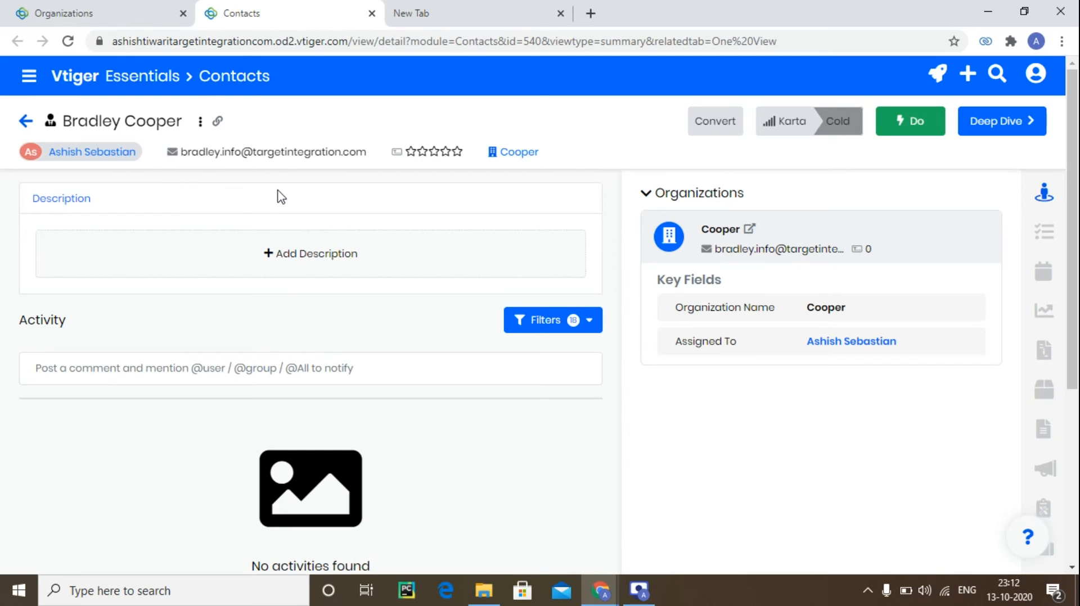
click(125, 21)
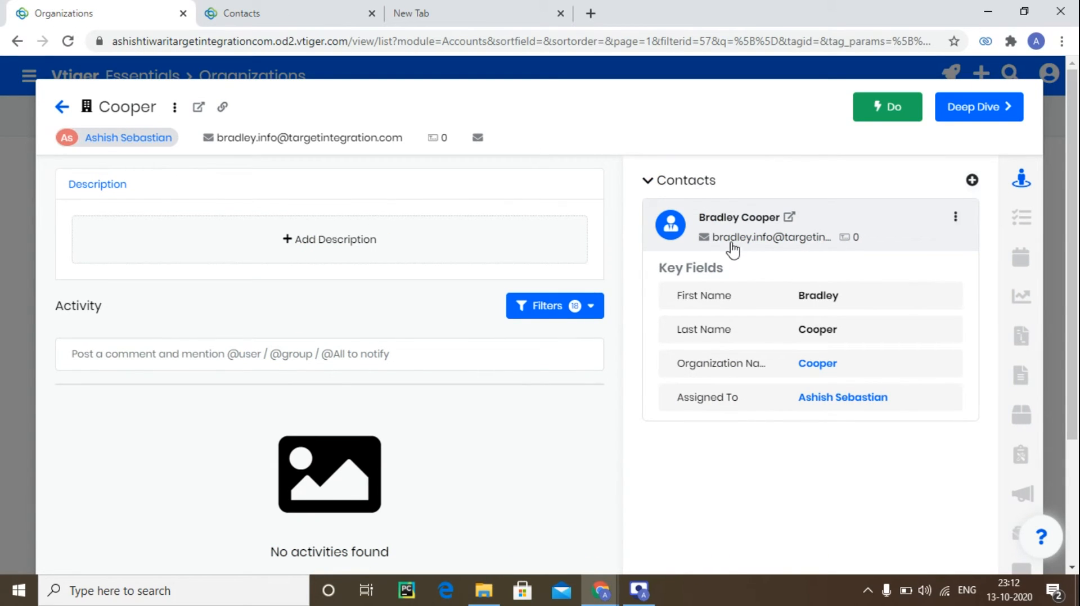
click(235, 9)
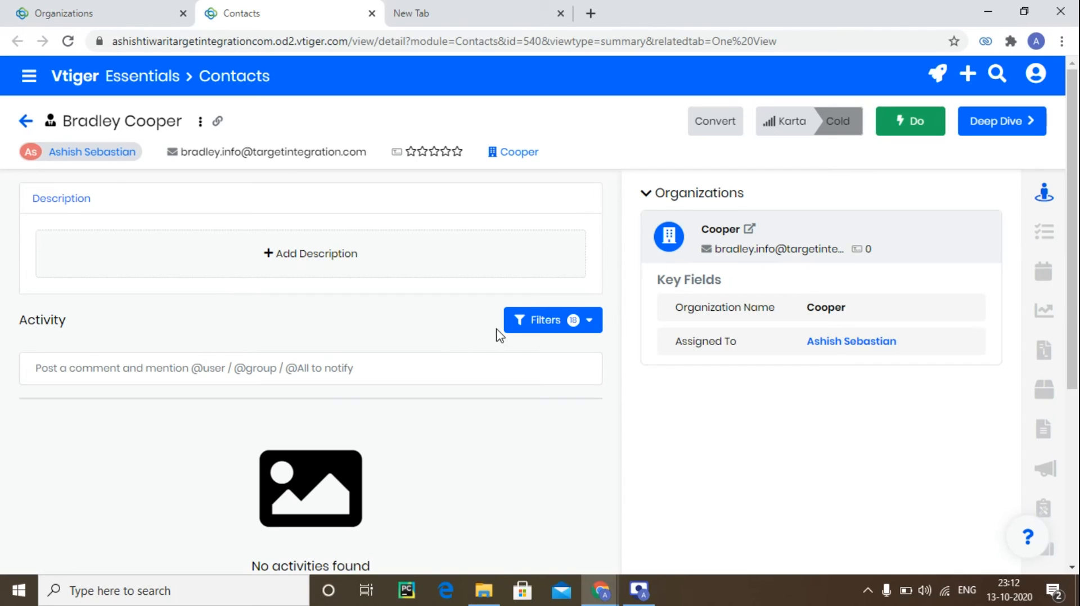
click(118, 14)
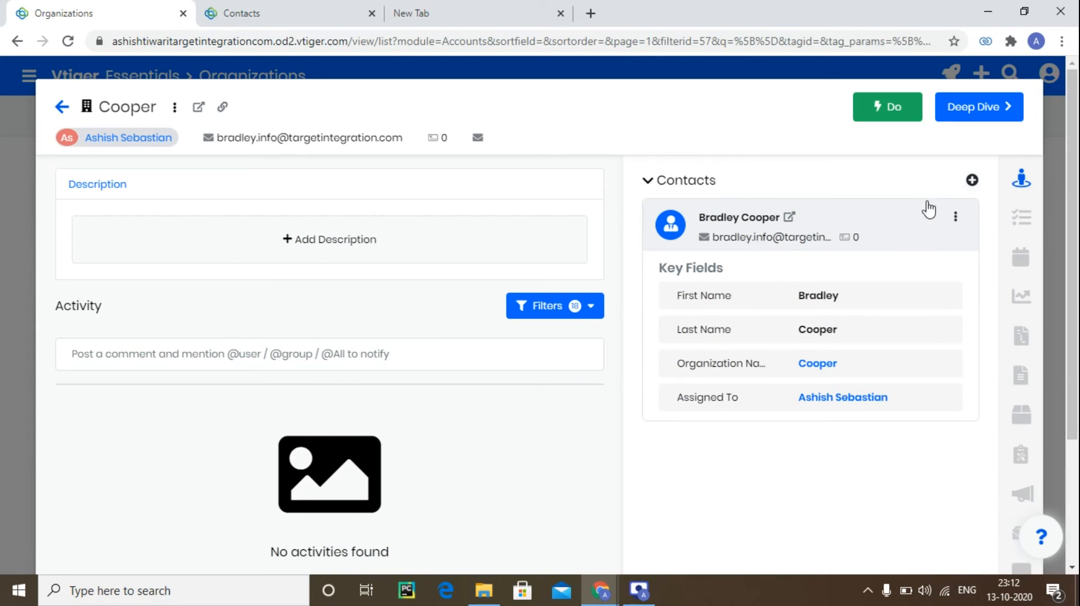
Quick-create a contact for the organization, choosing the converted lead's contact as its Contact Referral.
click(973, 181)
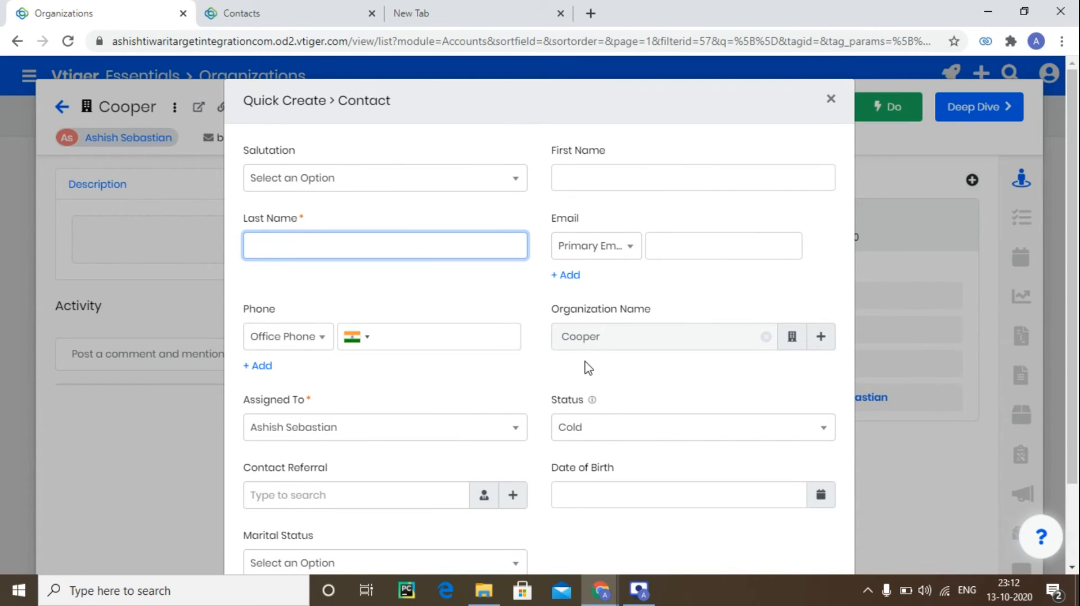
scroll(590, 365, down, 2)
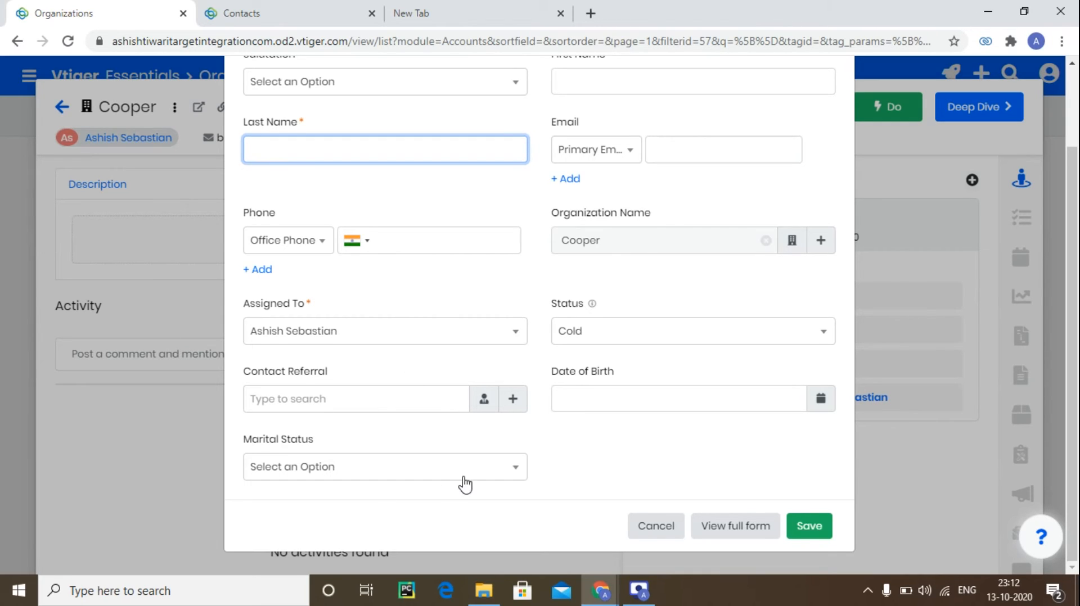
click(481, 404)
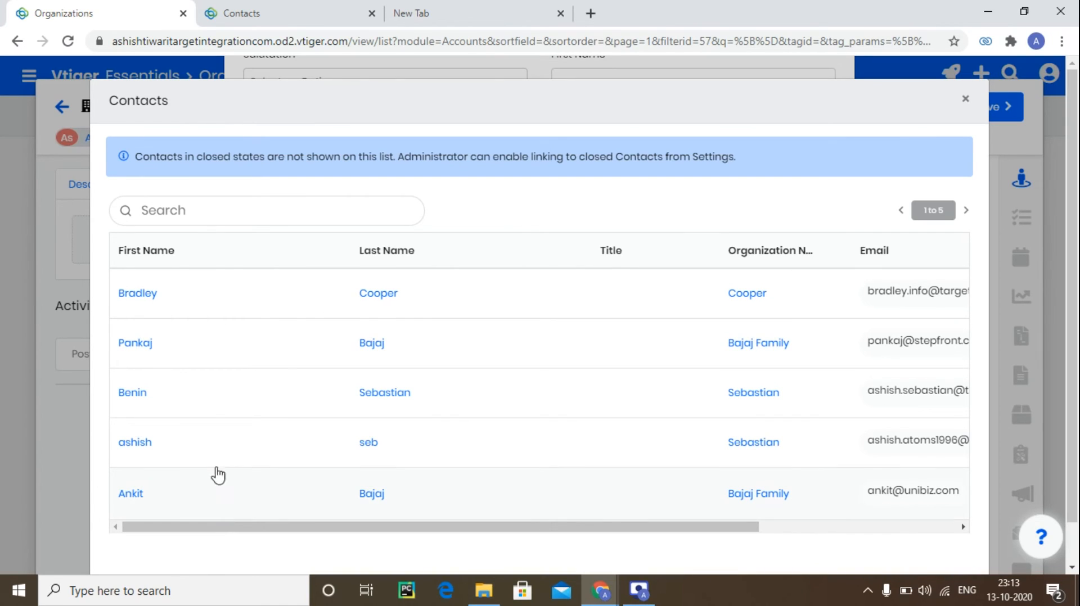
click(181, 302)
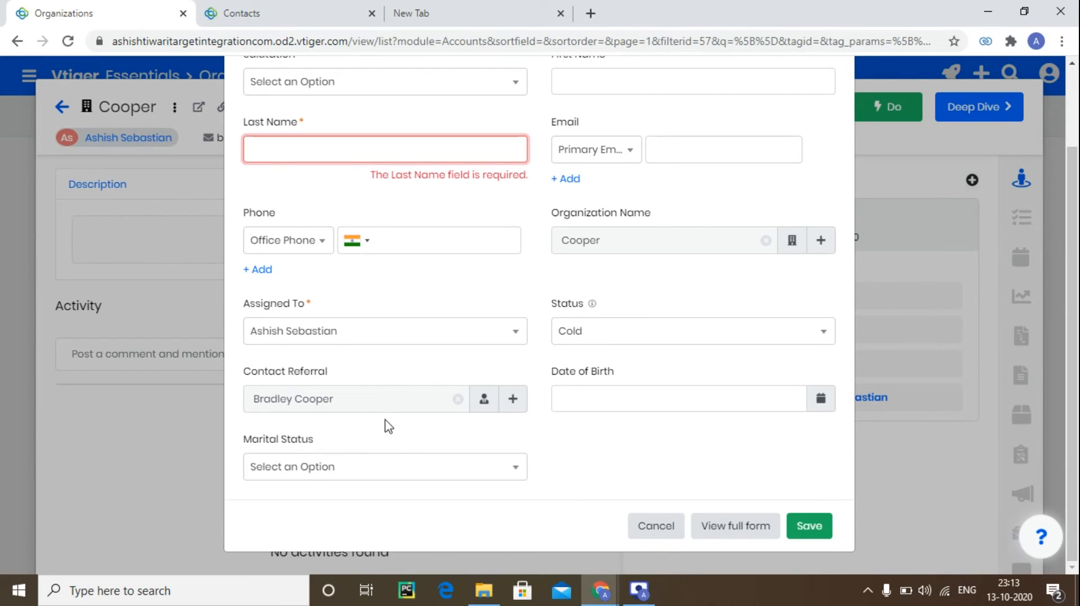
Enter the new contact's first name and last name in the quick-create contact form.
scroll(527, 363, up, 2)
click(584, 182)
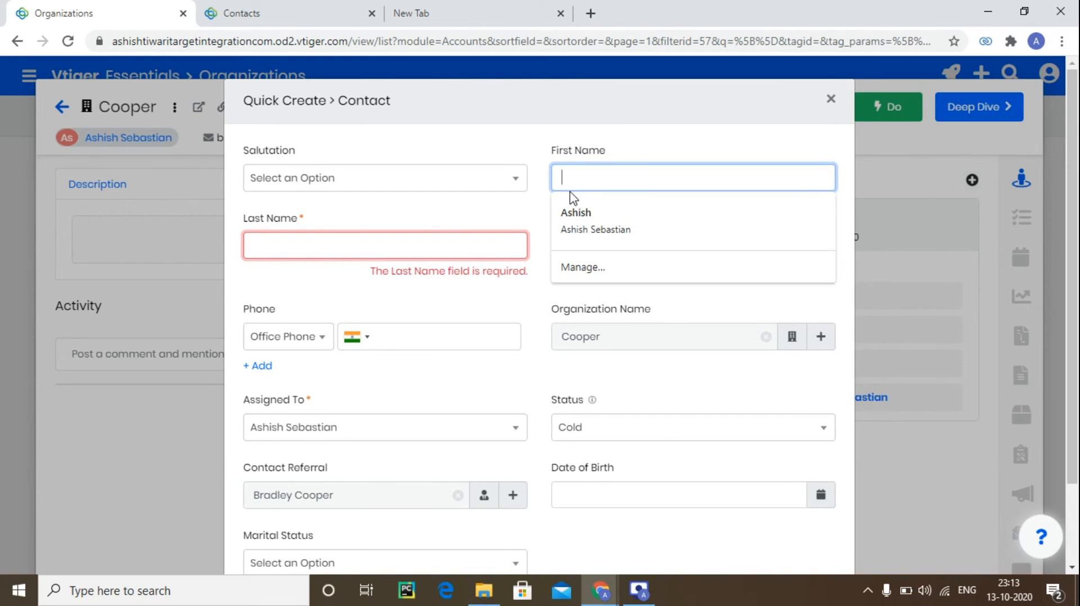
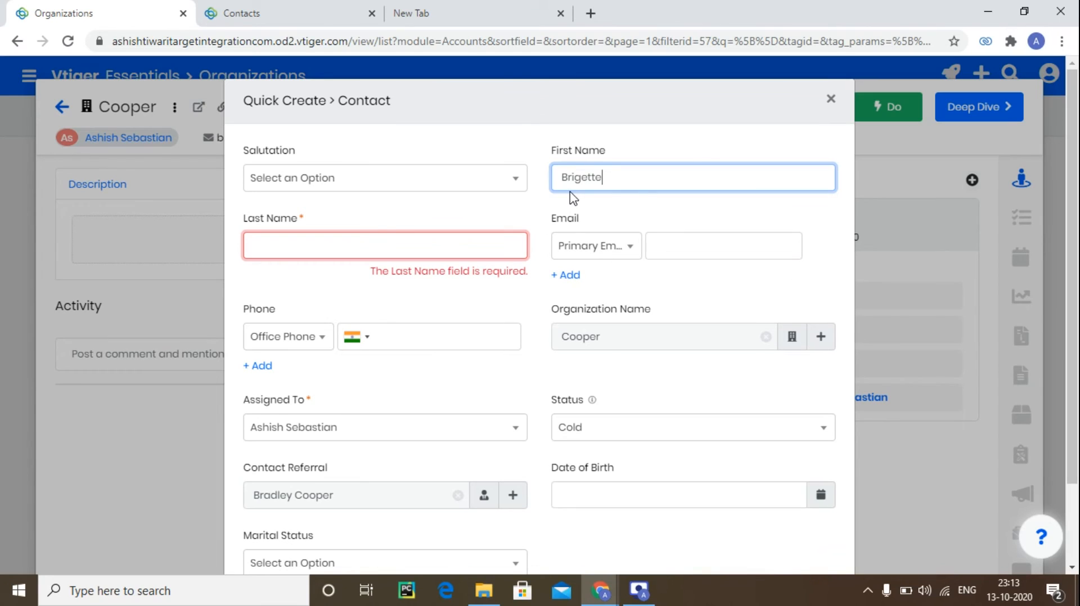
click(444, 246)
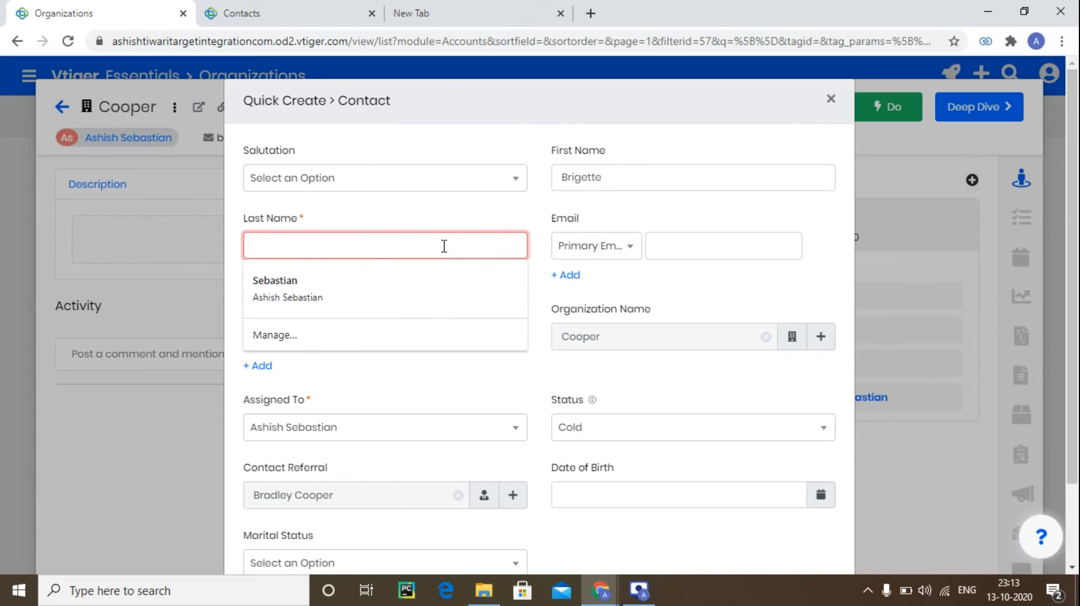
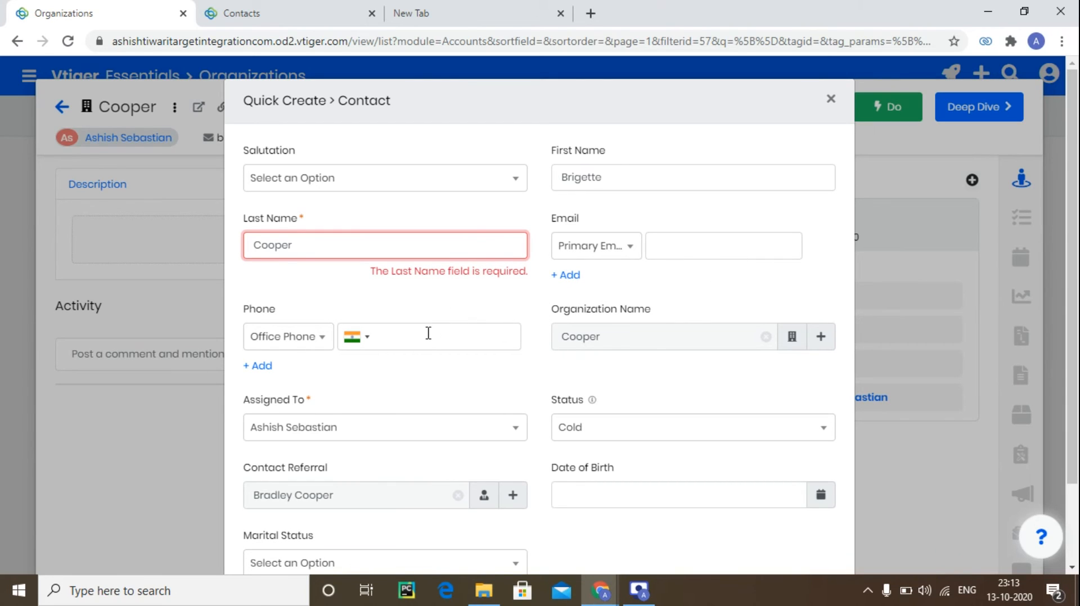
Set the contact's Status to Warm and pick its date of birth from the calendar.
click(667, 438)
click(655, 528)
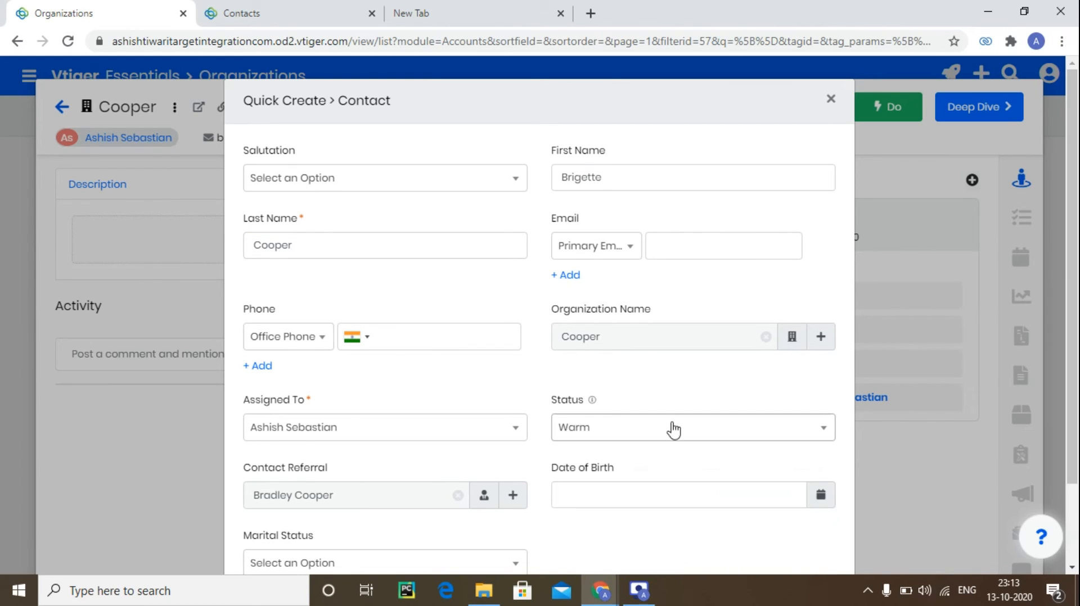
scroll(677, 381, down, 2)
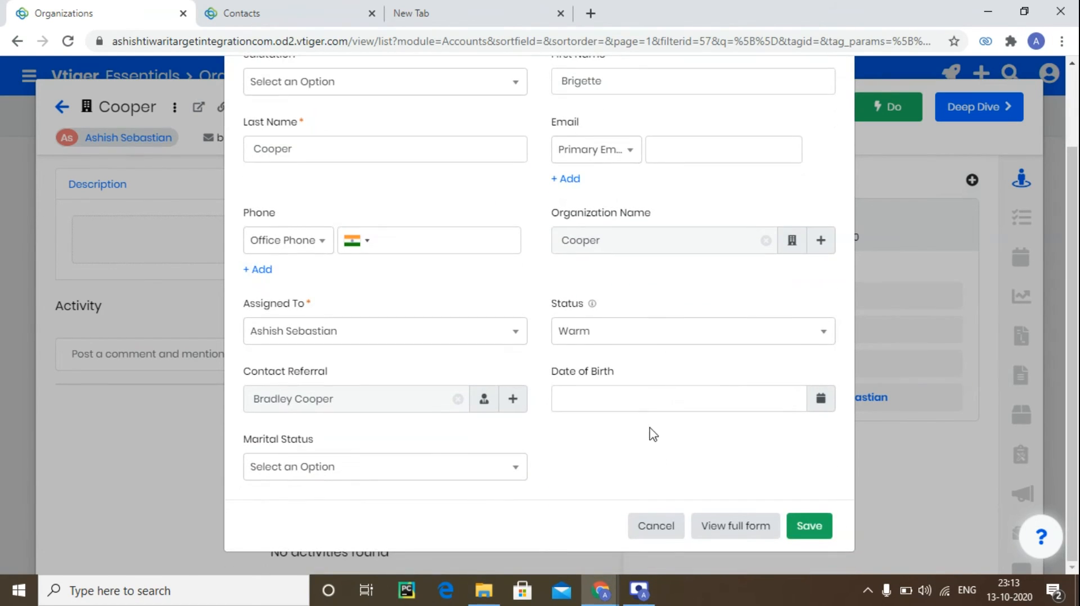
click(653, 400)
click(663, 163)
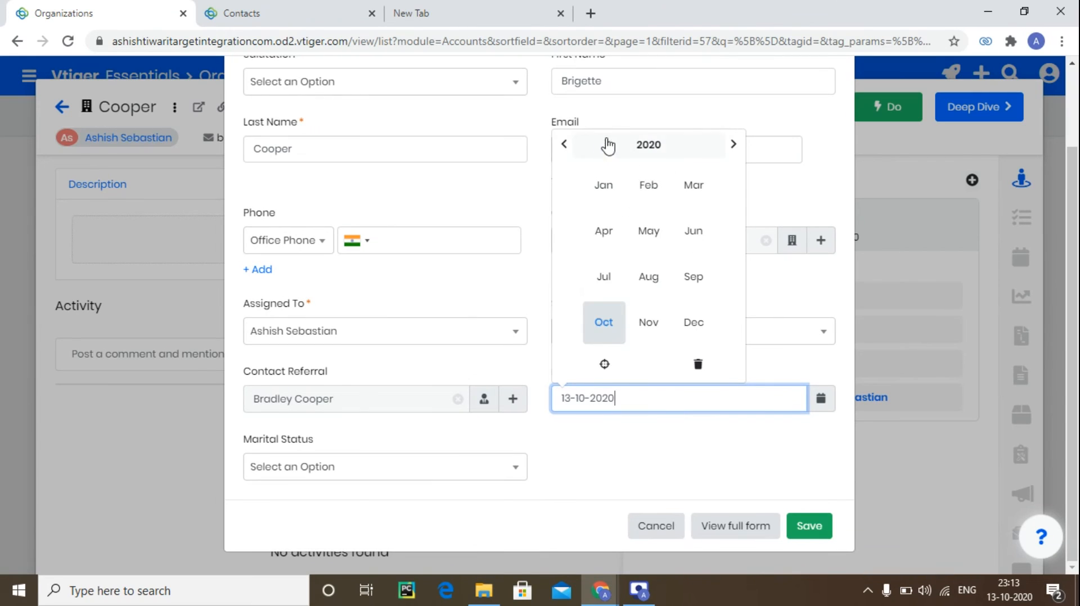
click(567, 147)
click(623, 148)
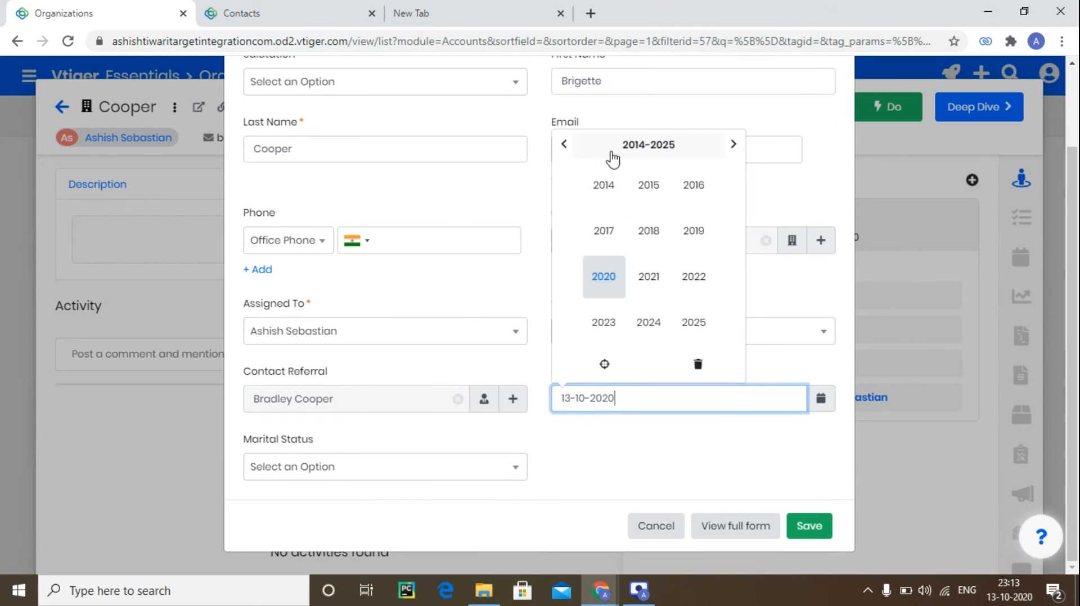
click(563, 150)
click(563, 149)
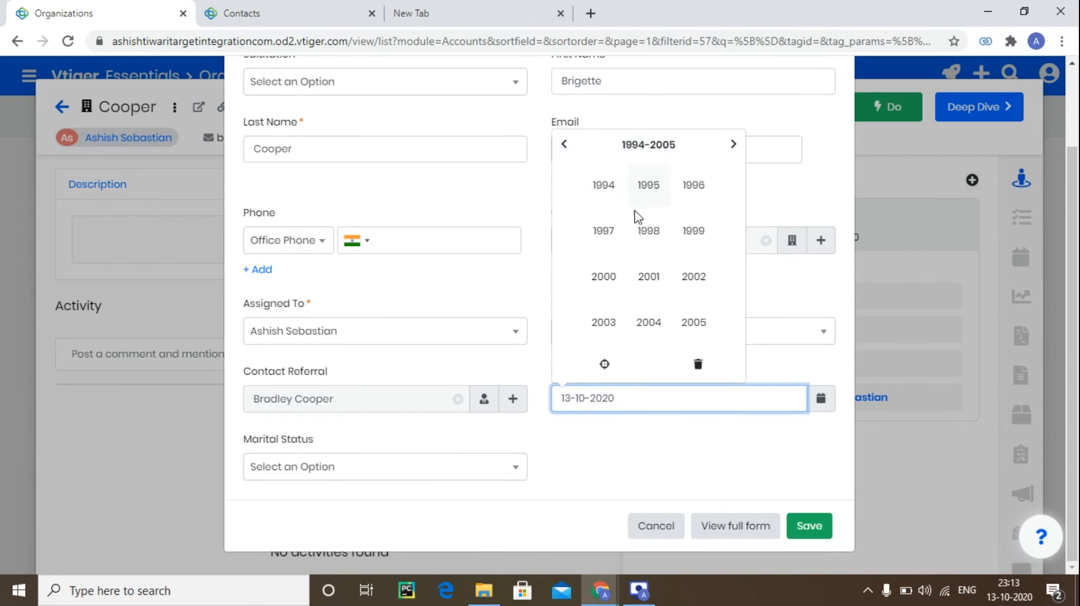
click(599, 232)
click(659, 340)
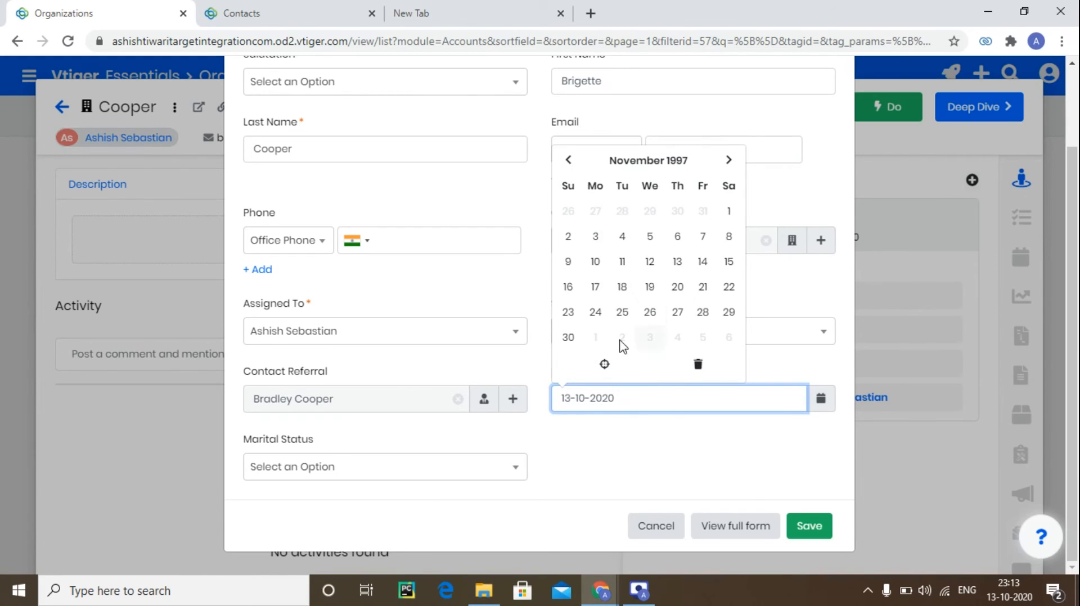
click(644, 311)
Set the Marital Status to Single and save the new contact.
click(380, 470)
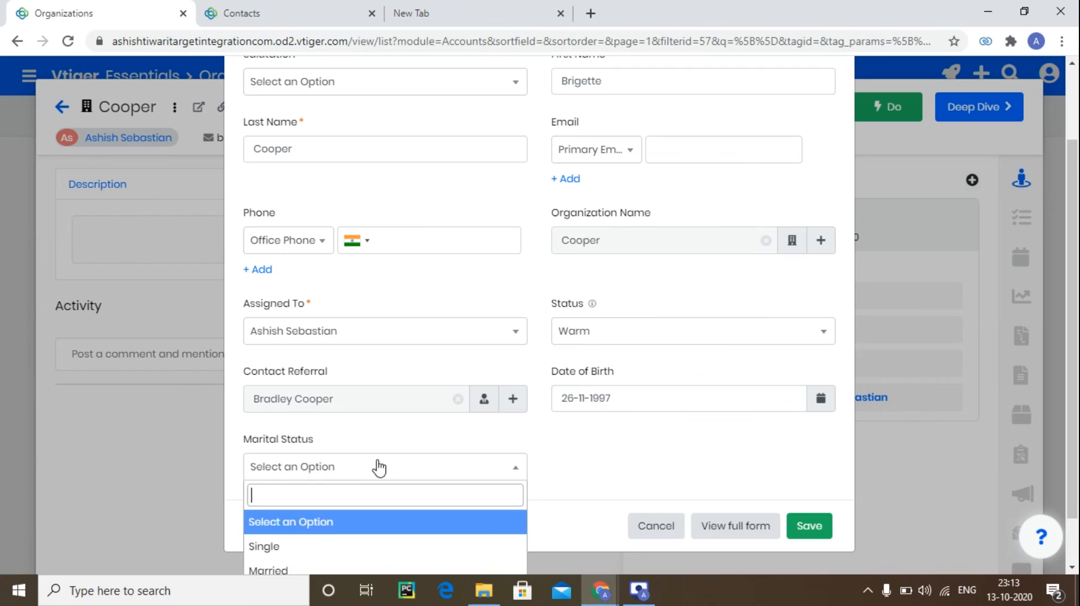
click(357, 548)
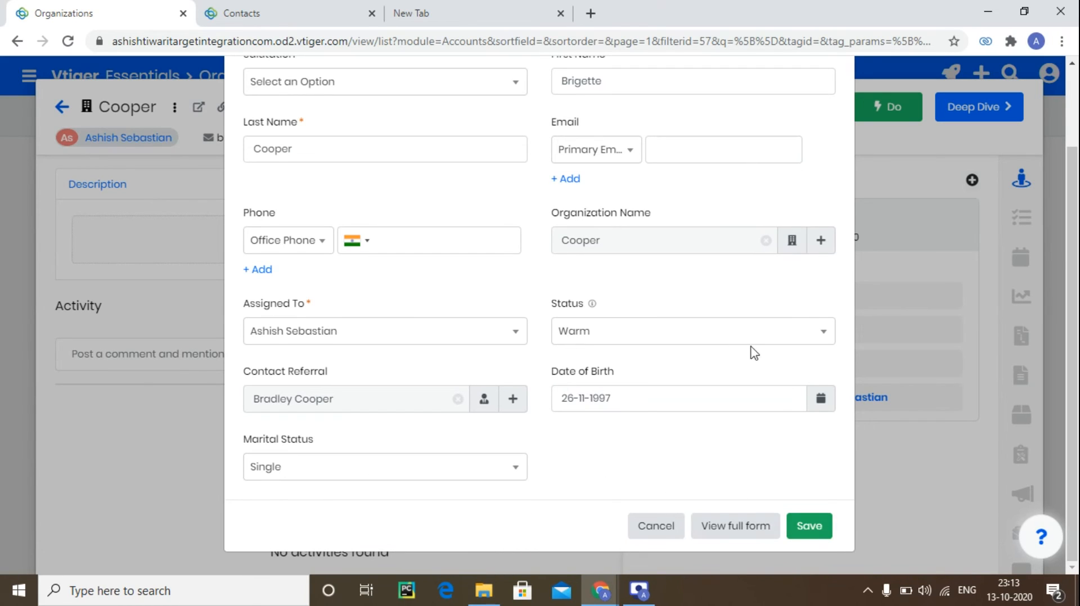
click(820, 527)
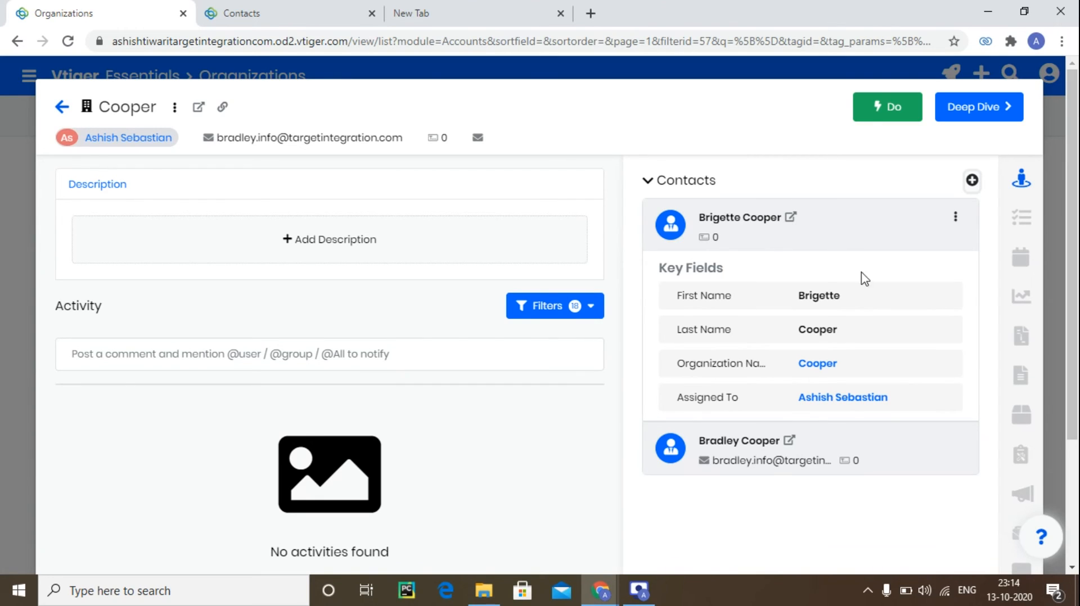
Open the new contact's record in a new tab, return to the contacts list, and open the first Bajaj Family contact.
click(790, 218)
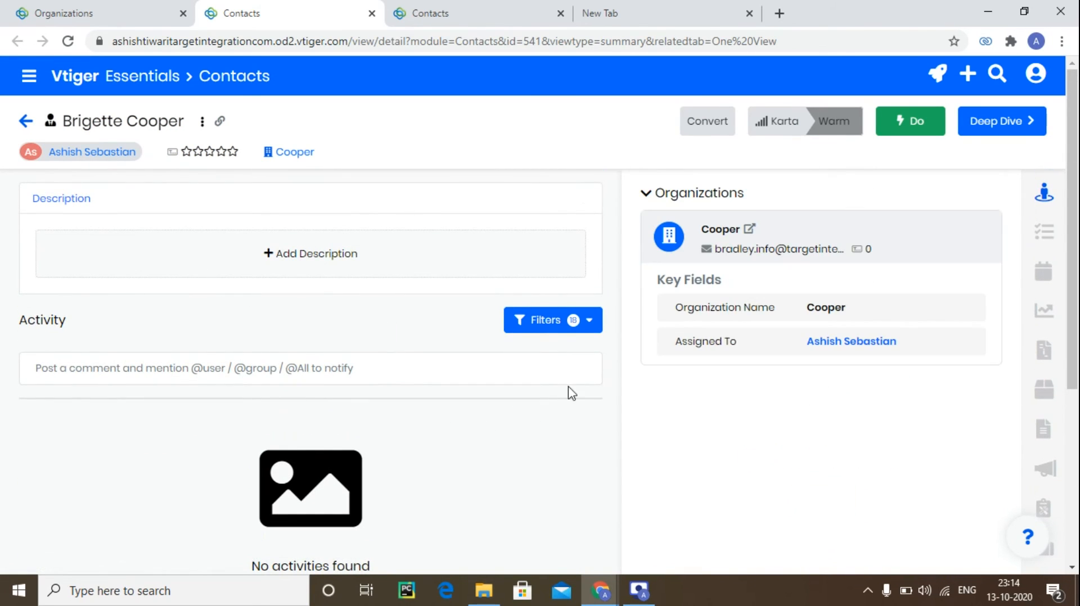
click(23, 130)
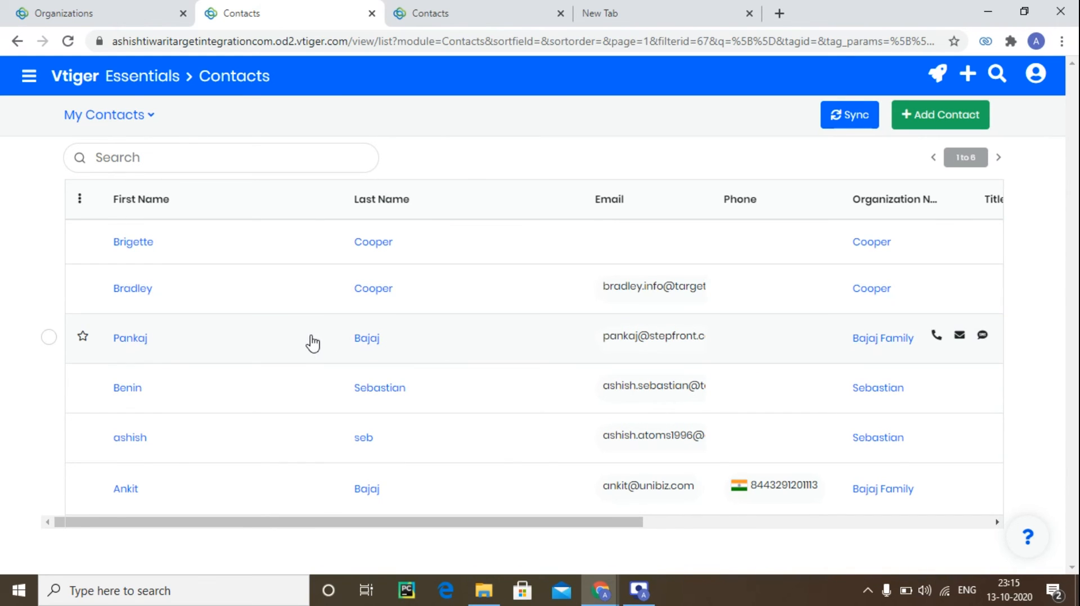
click(341, 344)
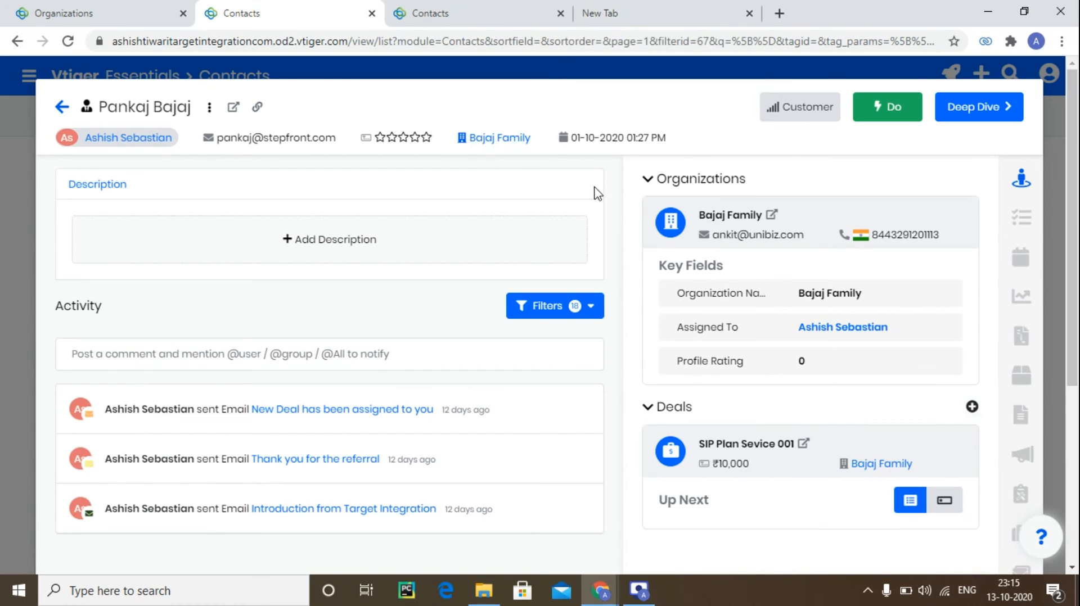
scroll(622, 248, down, 1)
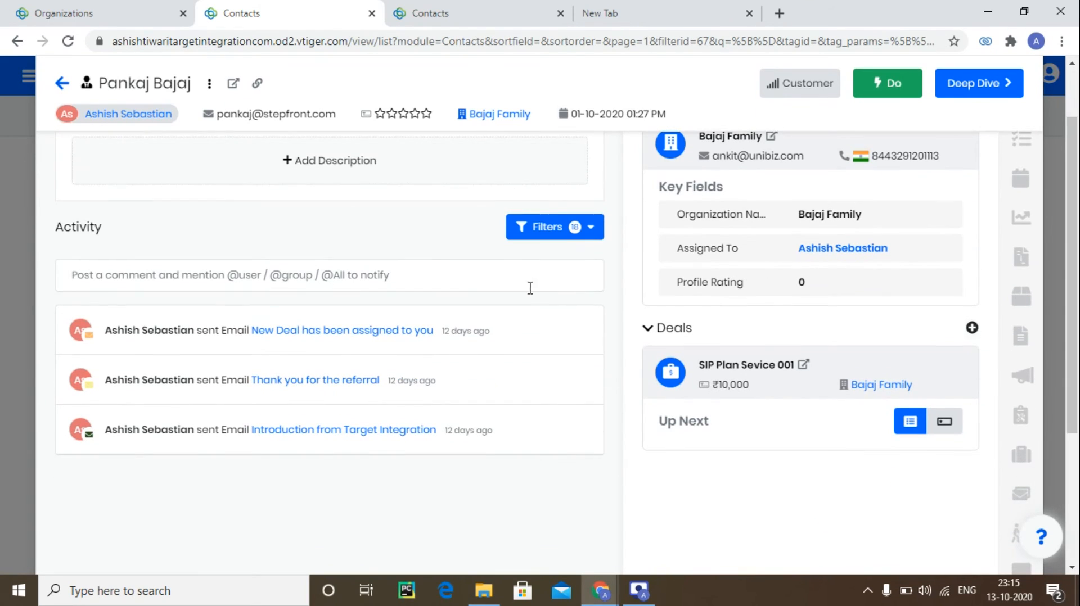
scroll(525, 307, up, 1)
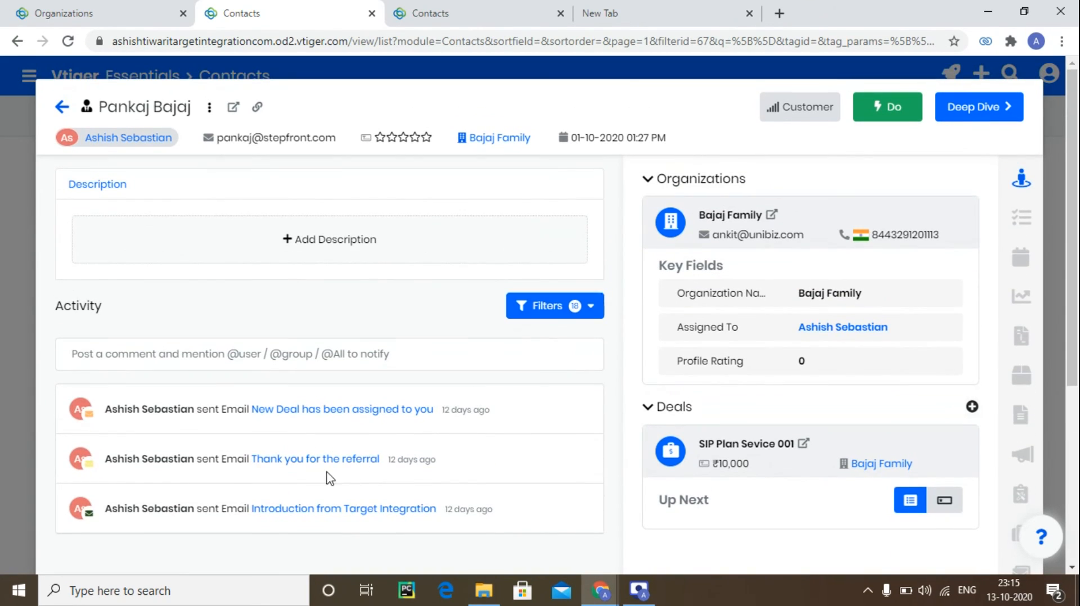
Read the contact's 'Thank you for the referral' and 'Introduction from Target Integration' emails.
click(270, 460)
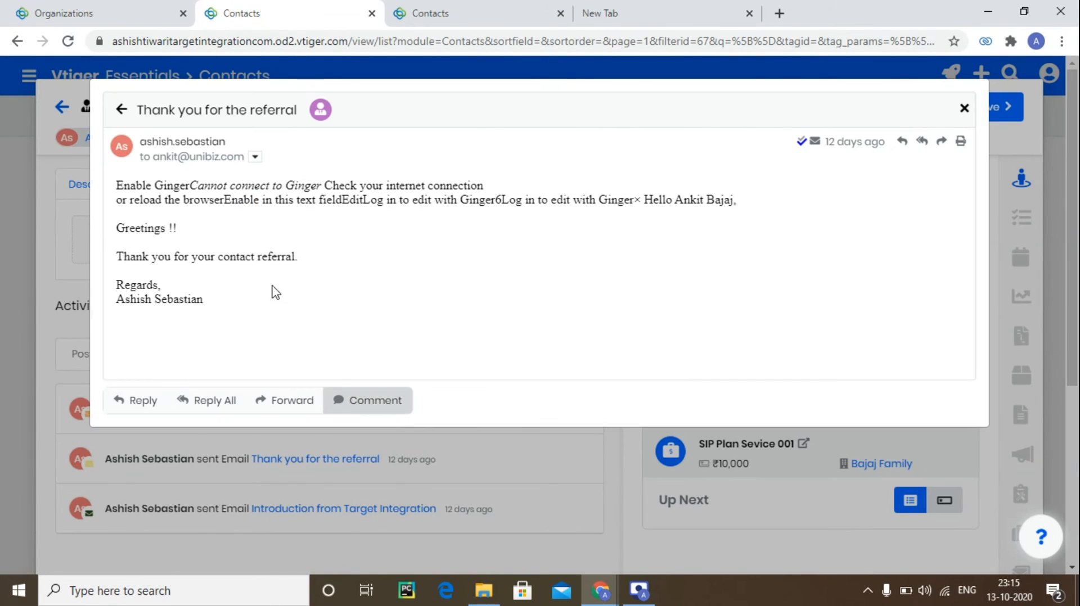
drag(123, 257, 302, 263)
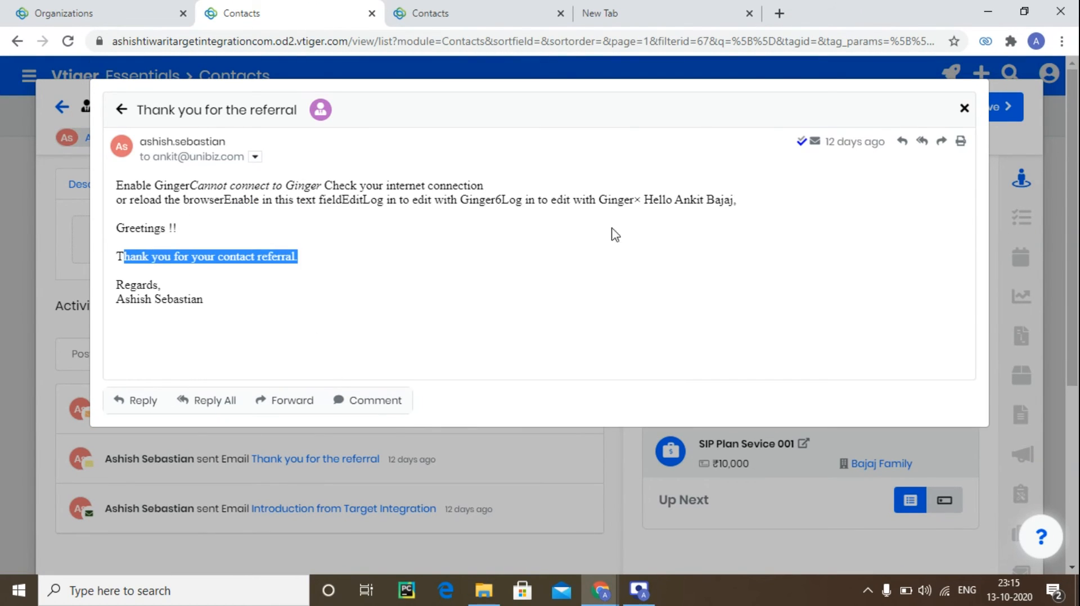
click(964, 108)
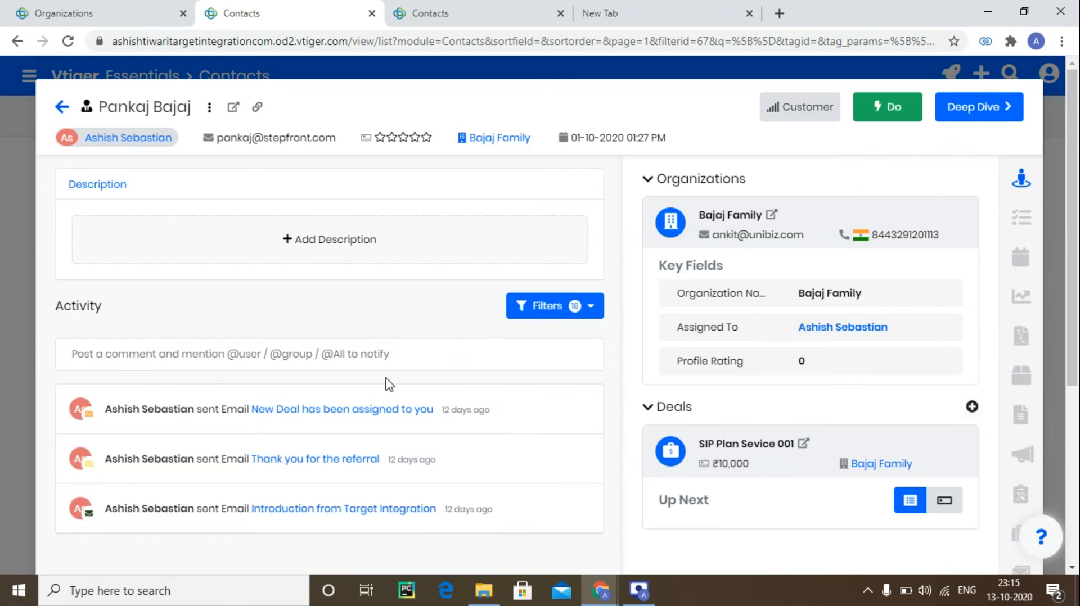
click(356, 509)
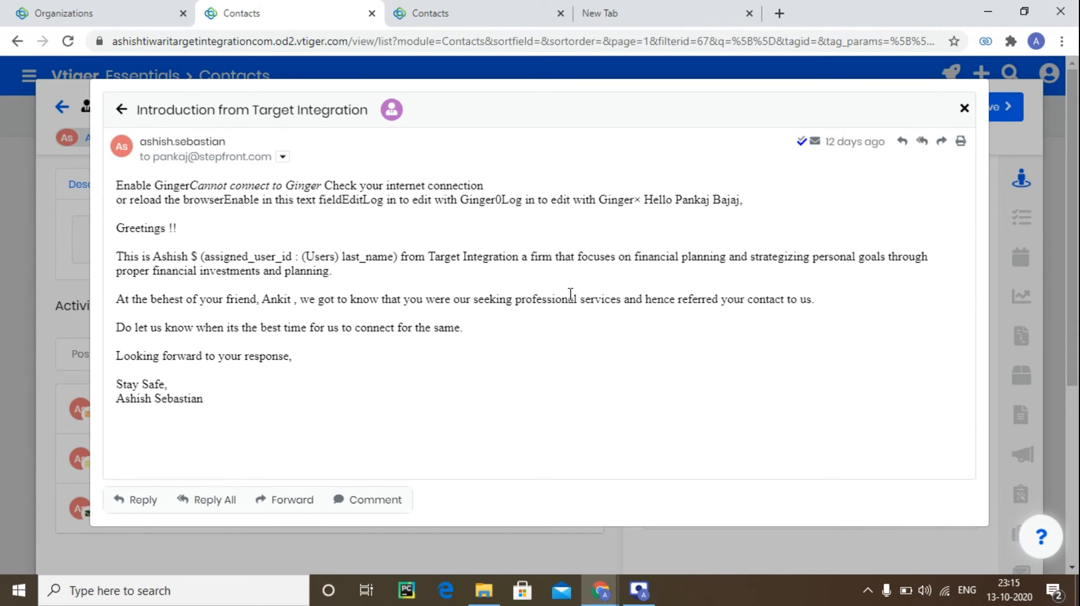
drag(521, 298, 706, 300)
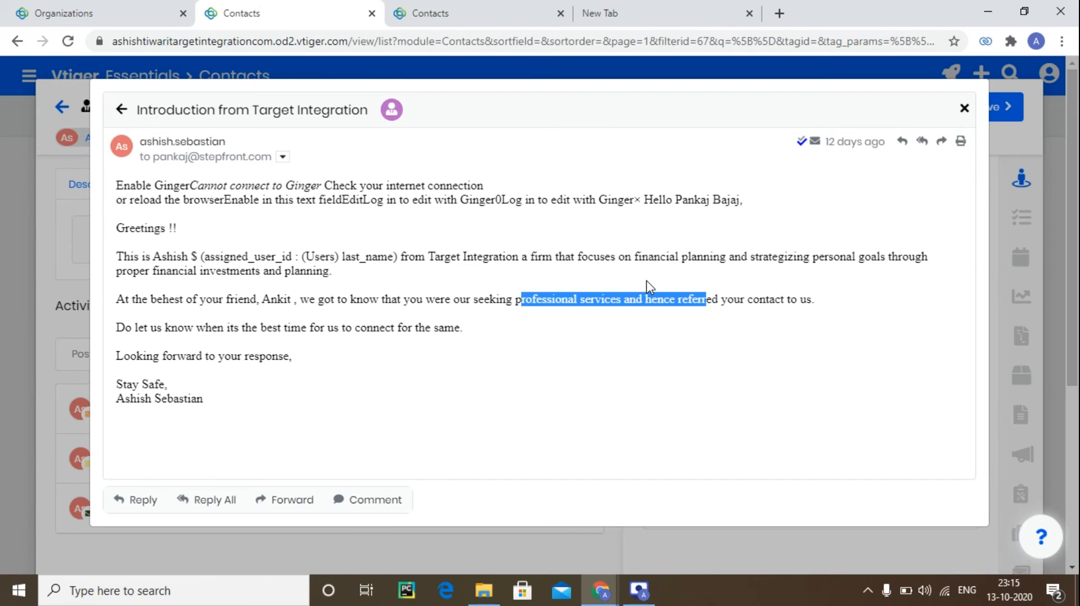
click(964, 108)
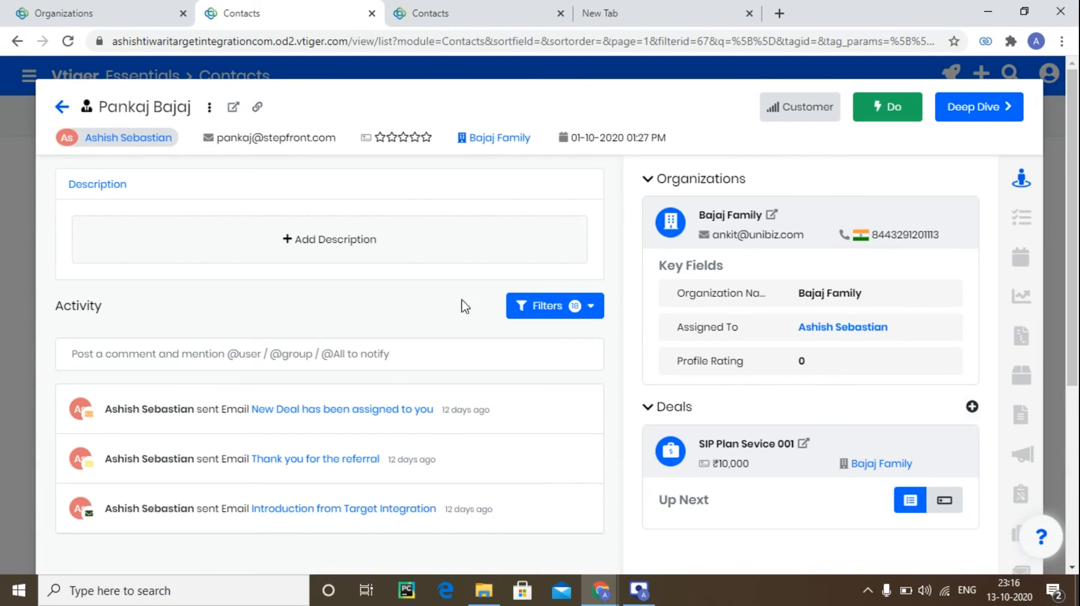
Return to the contacts list, open the new Cooper contact, and review its 'Thank you for the referral' email and email details.
click(1051, 149)
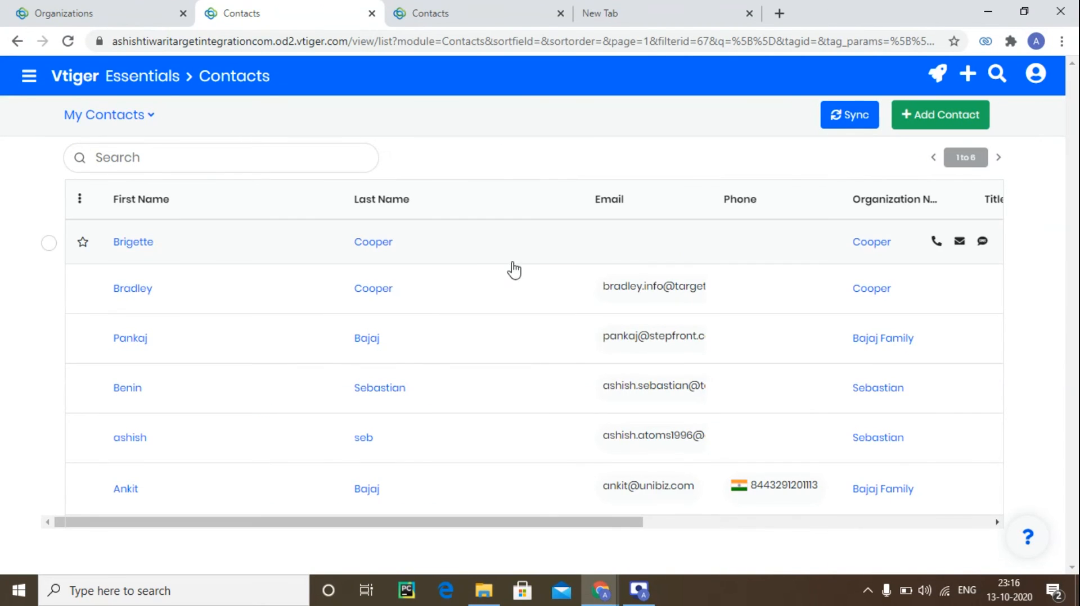
click(283, 260)
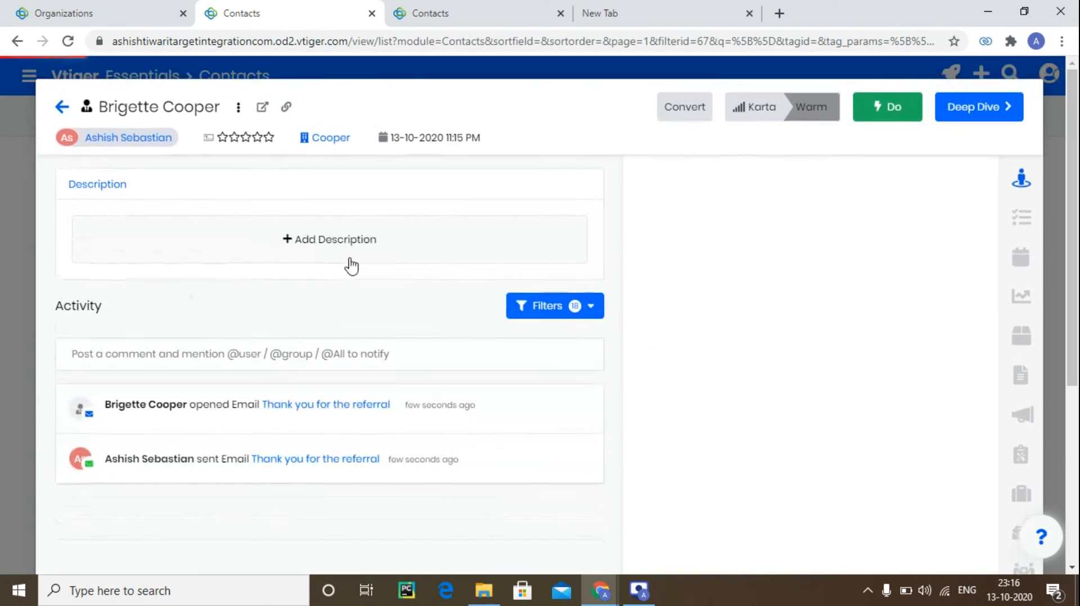
click(323, 459)
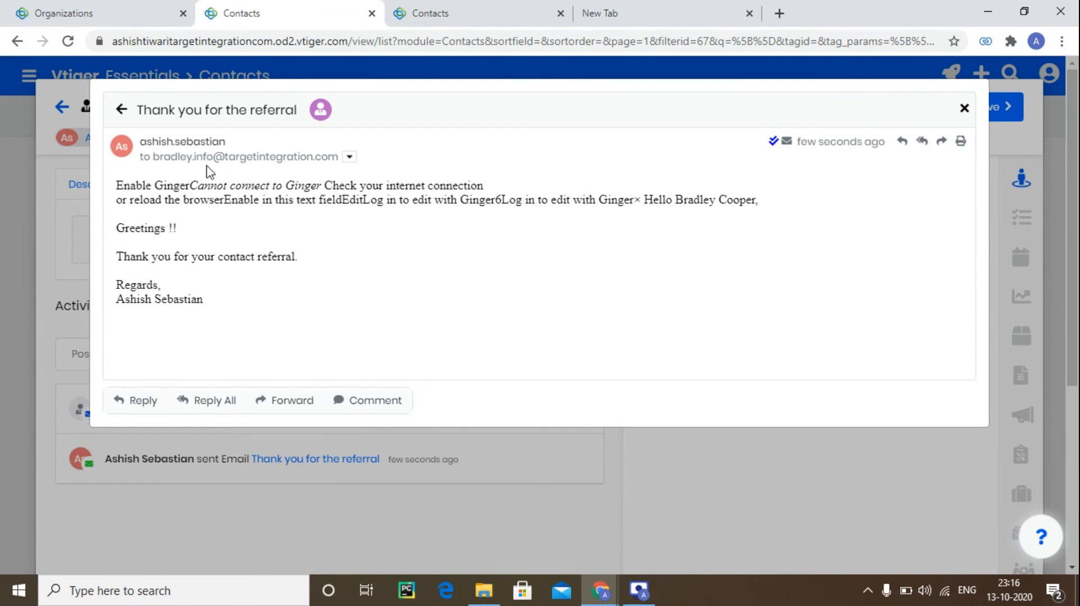
click(964, 111)
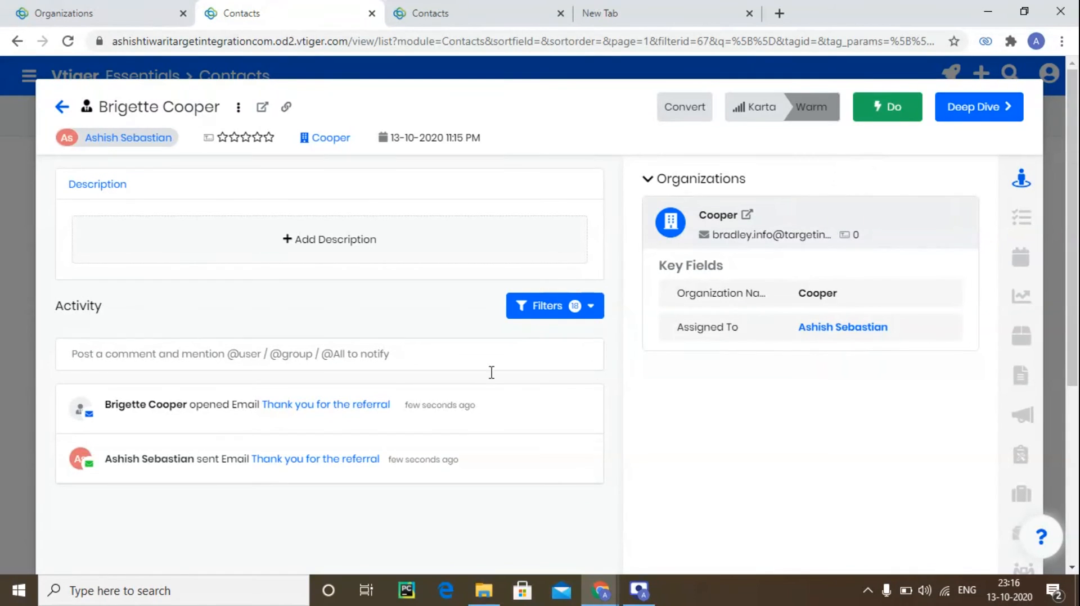
click(305, 407)
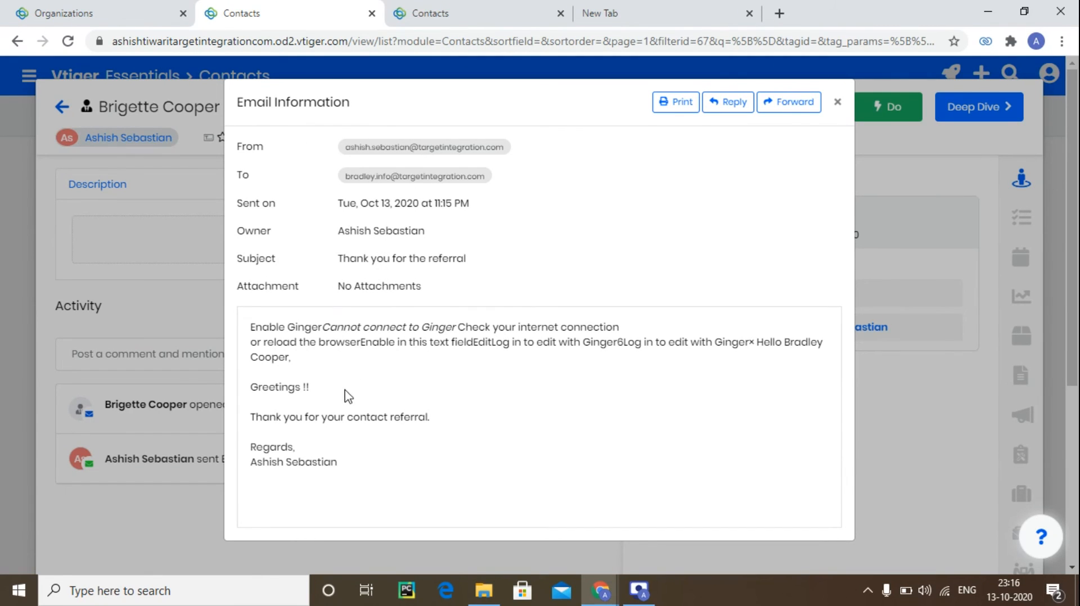
click(838, 102)
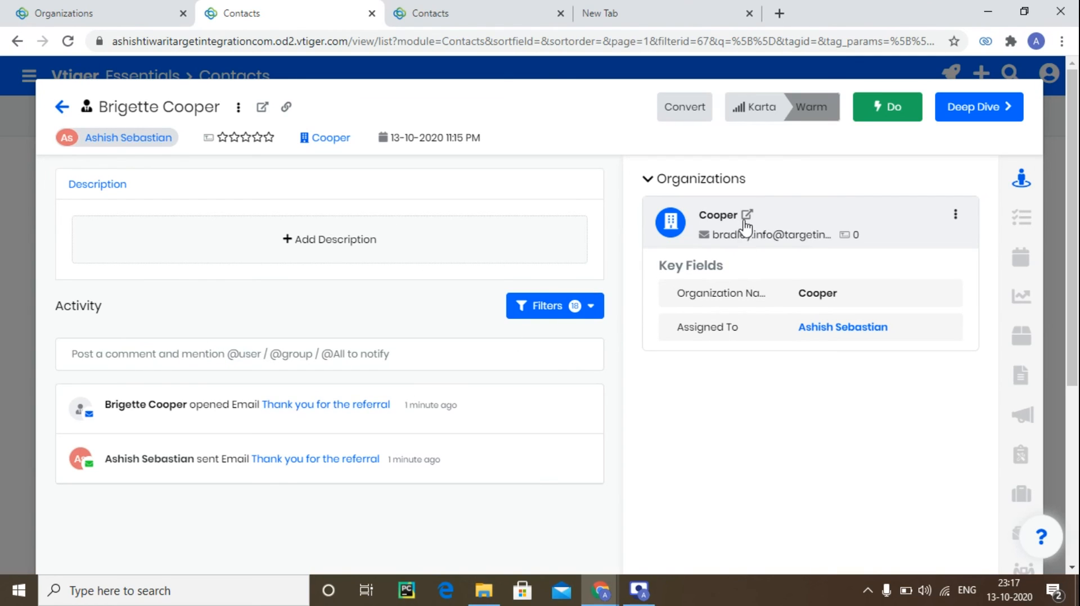
Switch to the Cooper organization and start adding a new deal from its record.
click(90, 11)
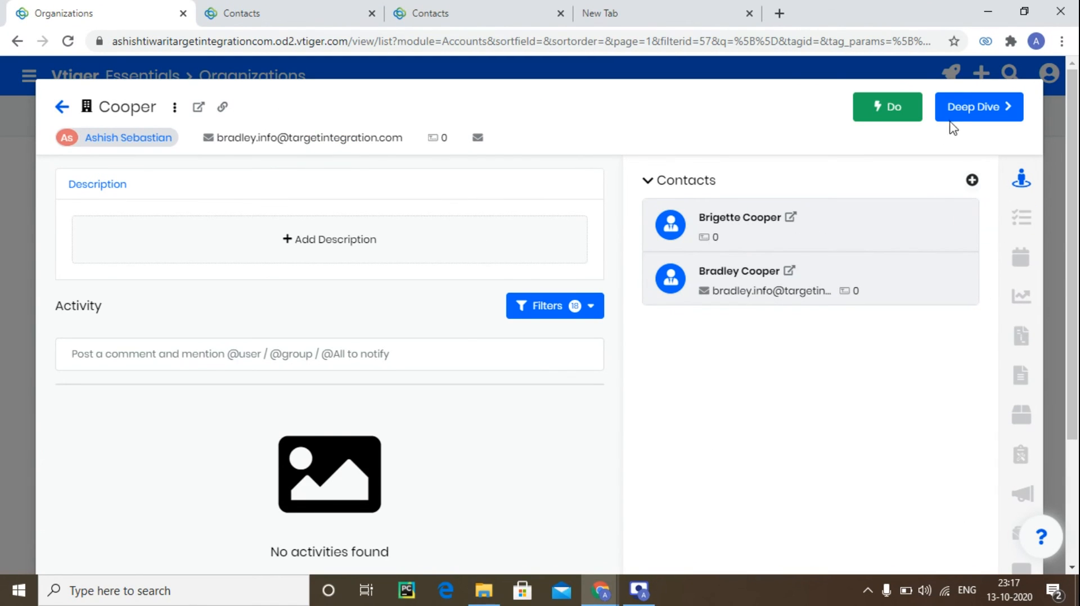
click(899, 111)
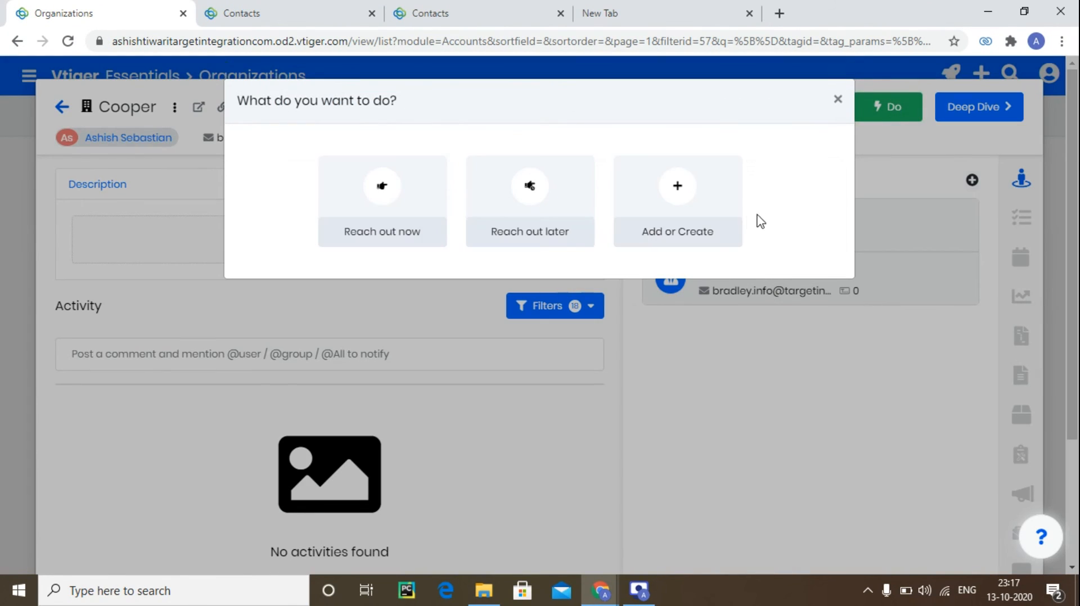
click(698, 214)
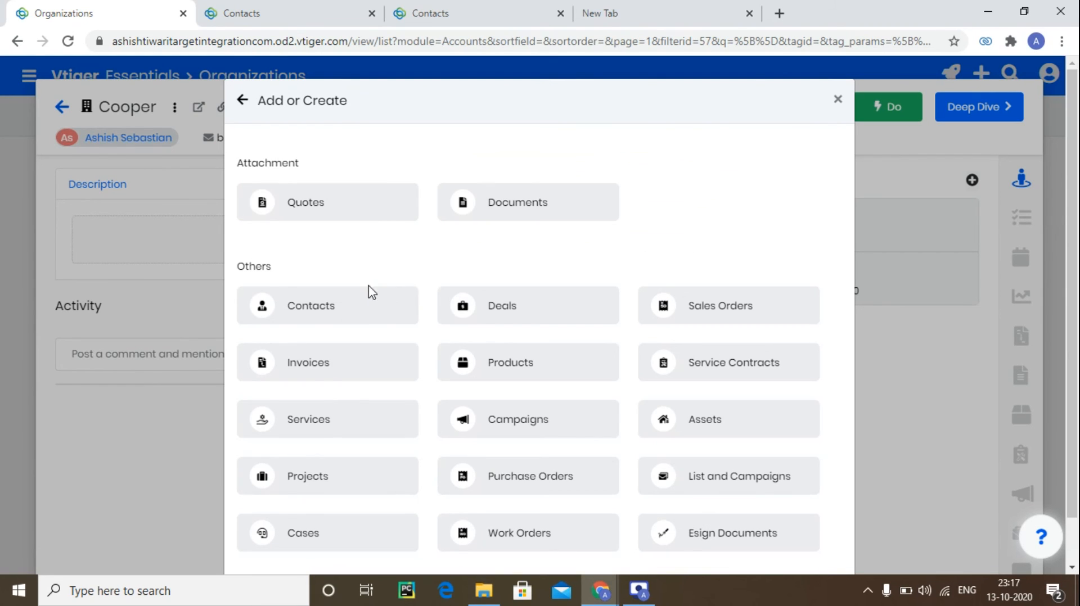
click(483, 316)
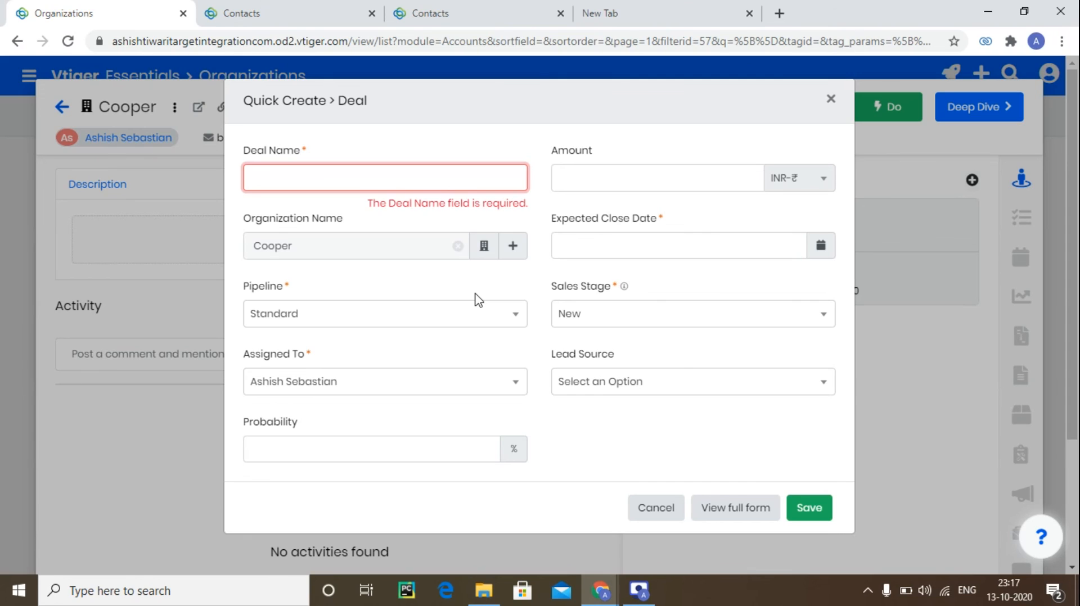
Name the deal SIP Plan Sevice 002.
click(413, 181)
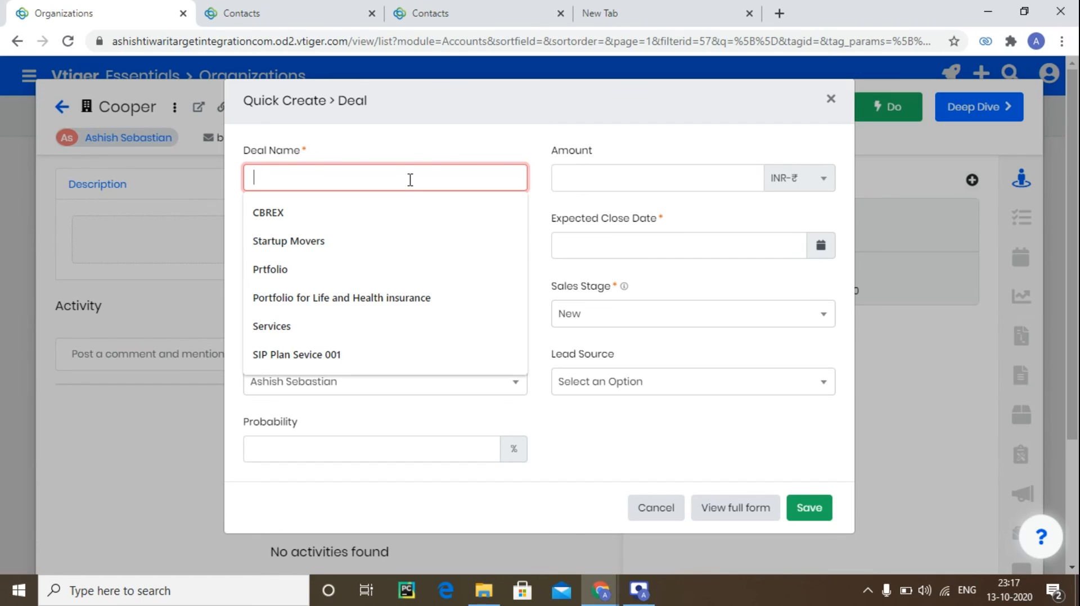
text(SIP)
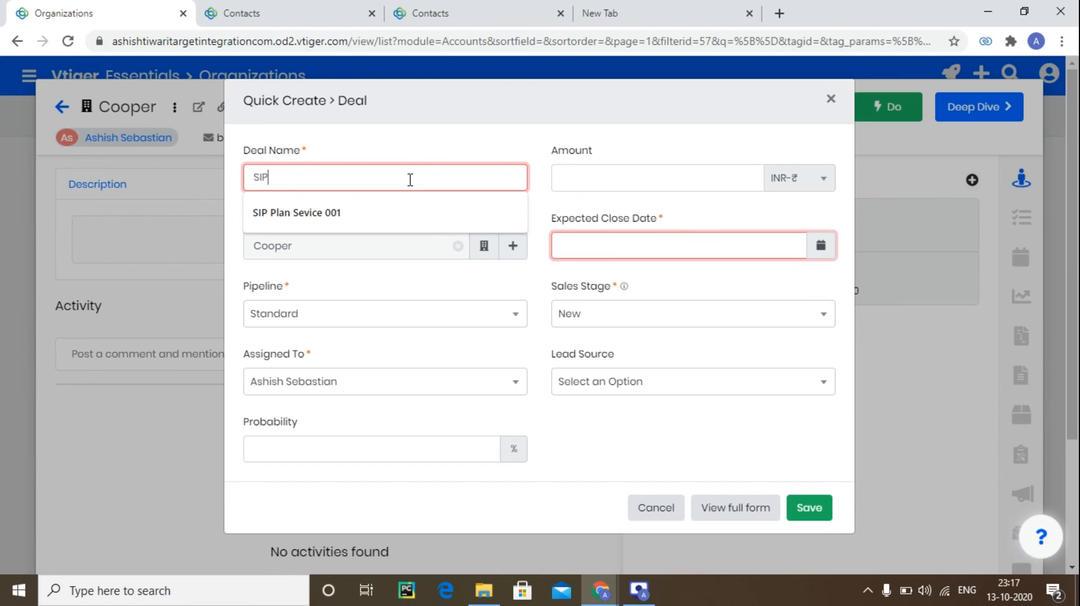
key(Down)
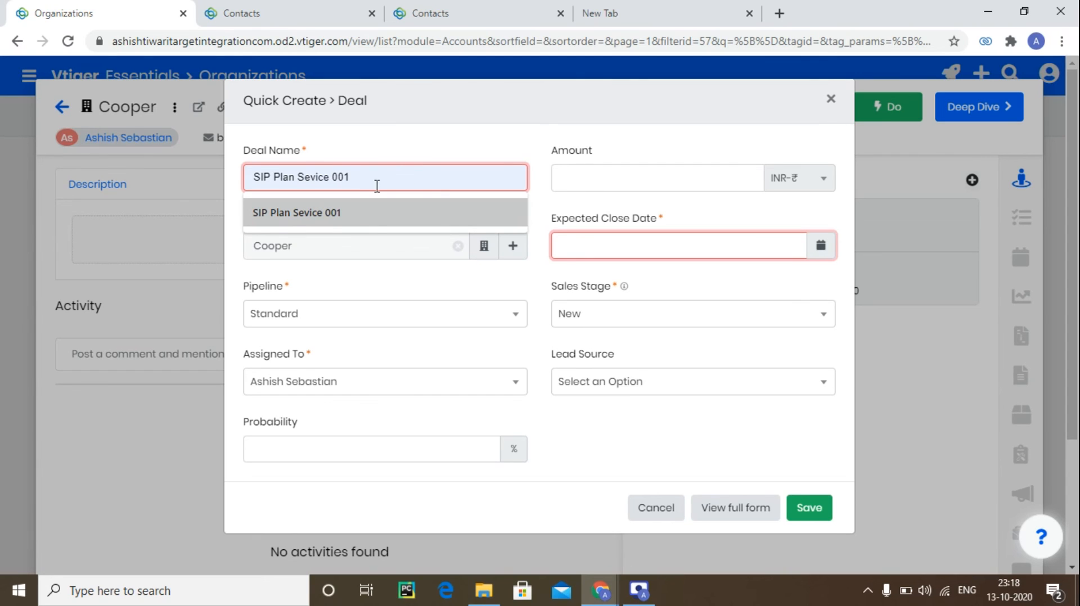
click(375, 217)
key(BackSpace)
text(2)
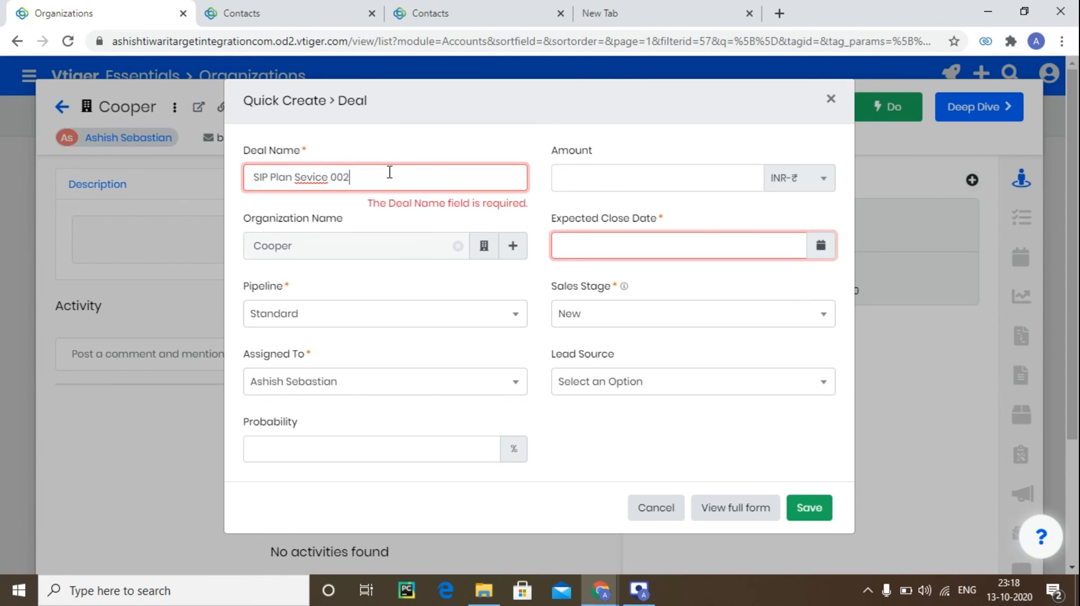
Set the deal amount to 20,000 and the expected close date to 19-10-2020.
click(619, 180)
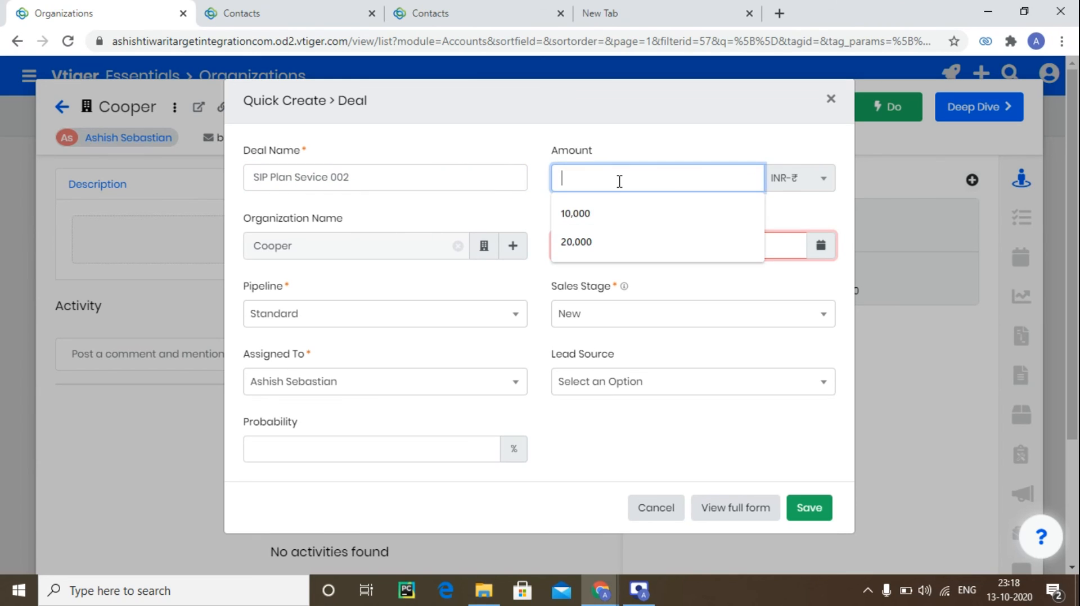
click(616, 239)
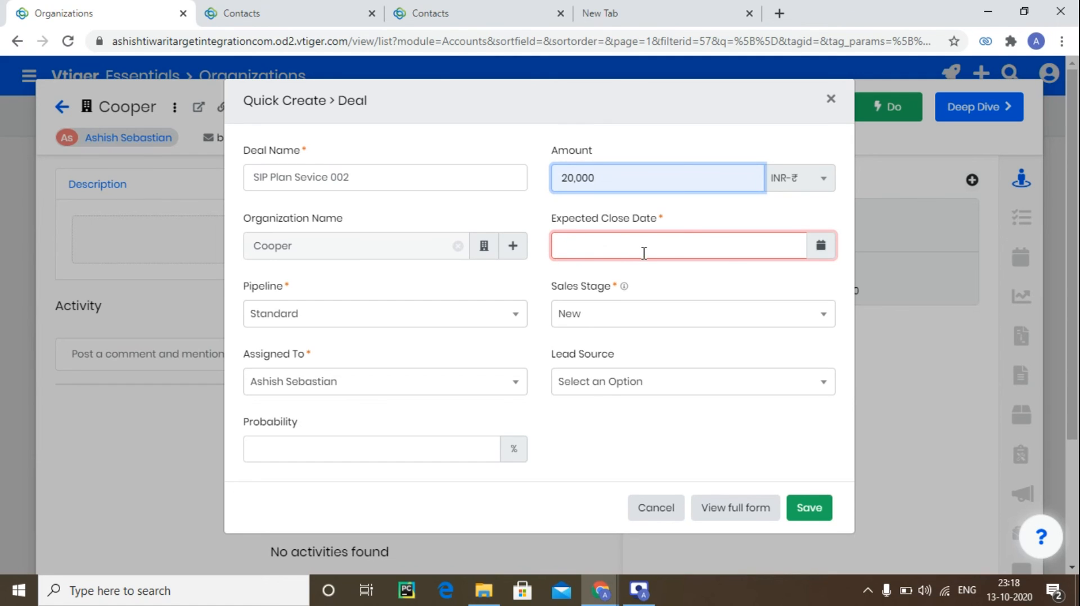
click(820, 248)
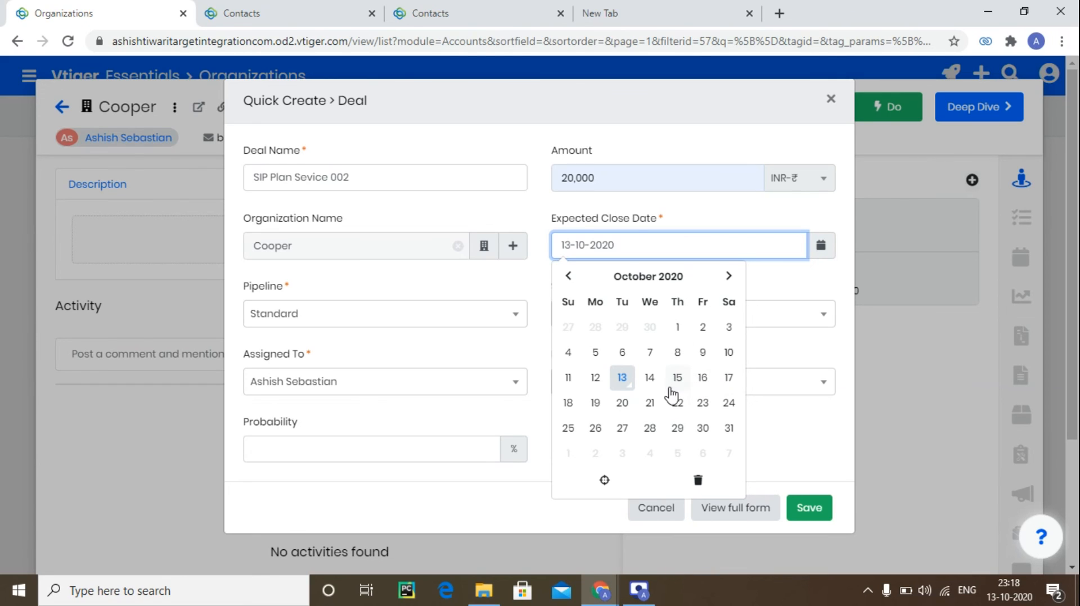
click(598, 405)
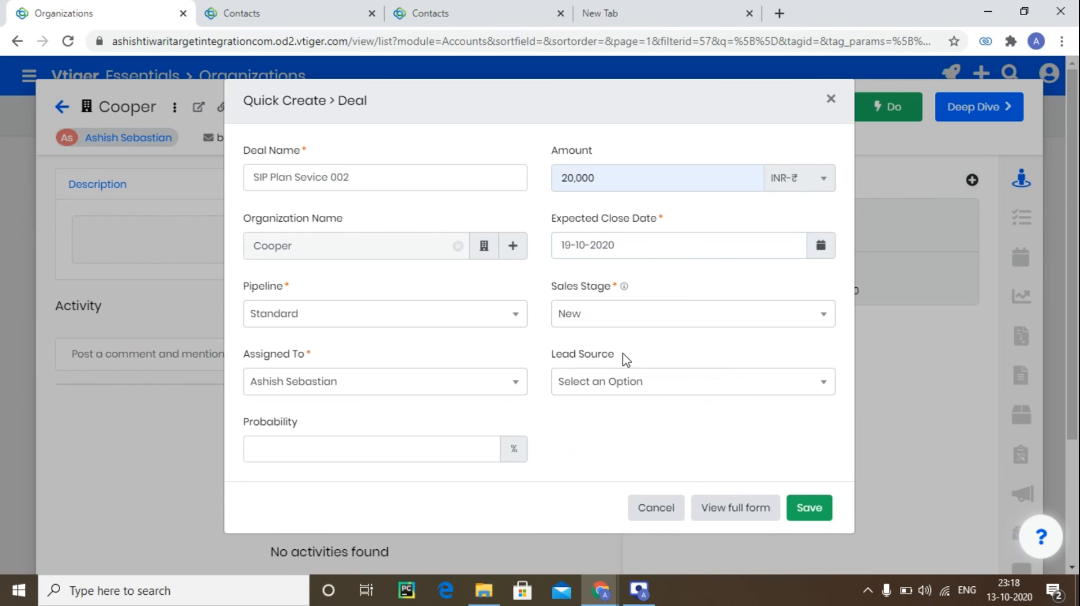
Set the sales stage to Negotiation and the lead source to Web Site, then save the deal.
click(633, 326)
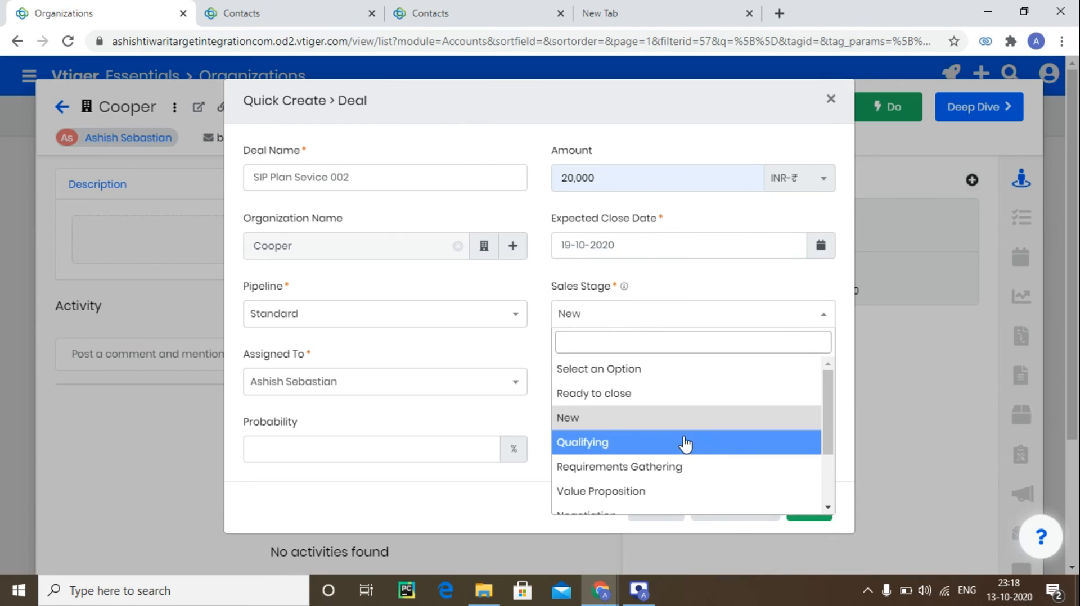
scroll(681, 441, down, 2)
click(664, 445)
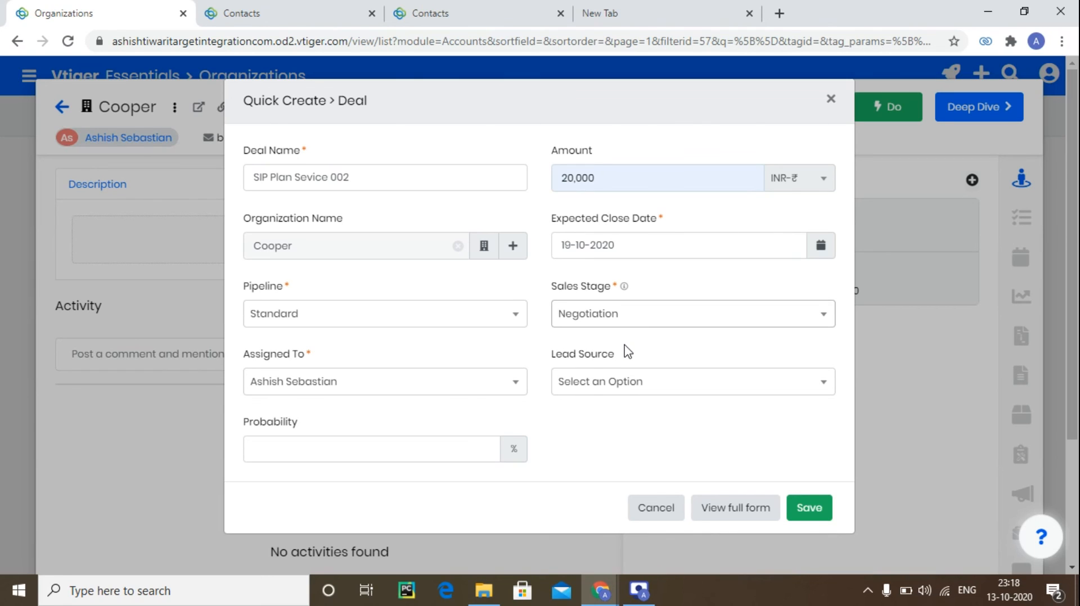
click(629, 382)
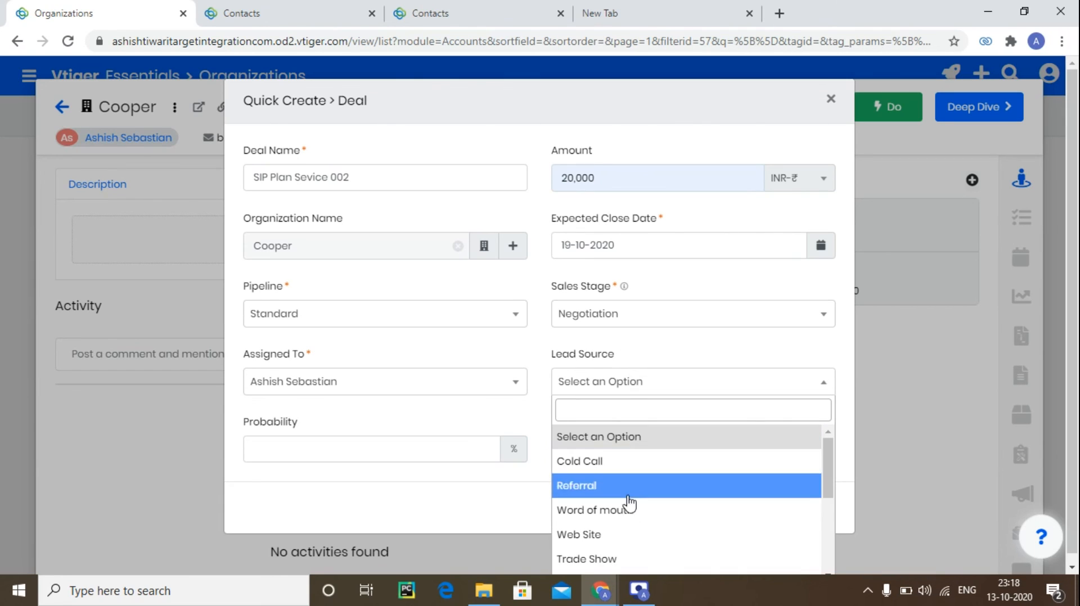
click(624, 535)
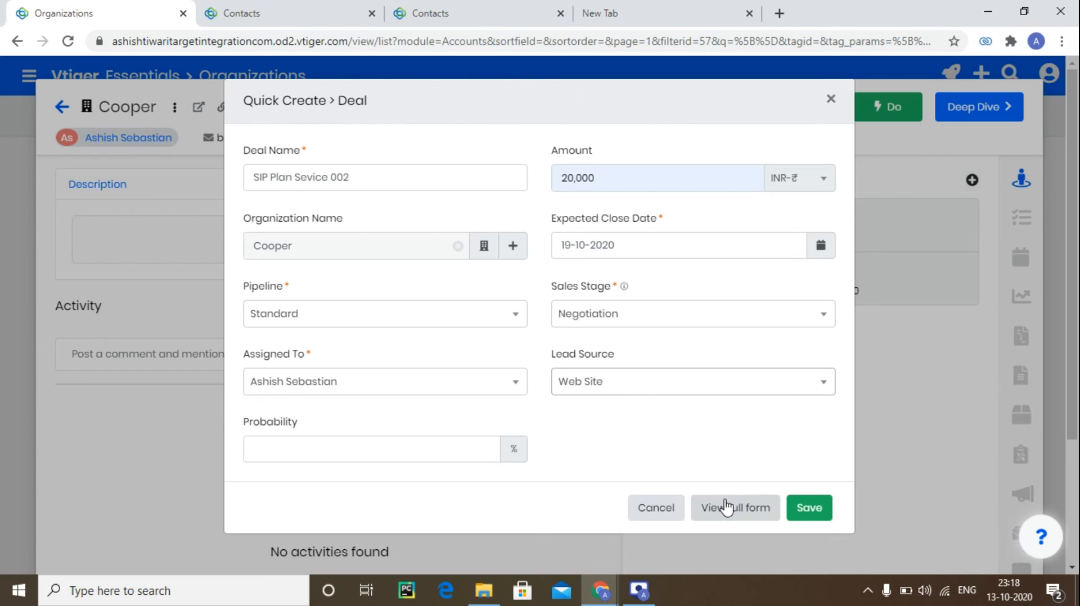
click(803, 512)
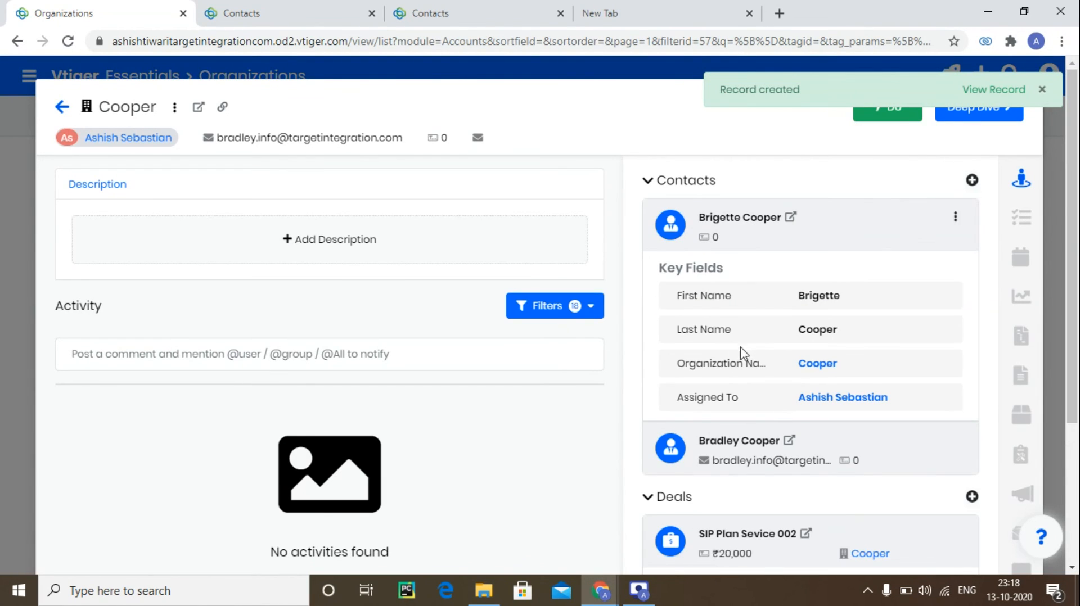
Open the new SIP Plan Sevice 002 deal and mark both Negotiation journey tasks as complete.
scroll(776, 361, down, 3)
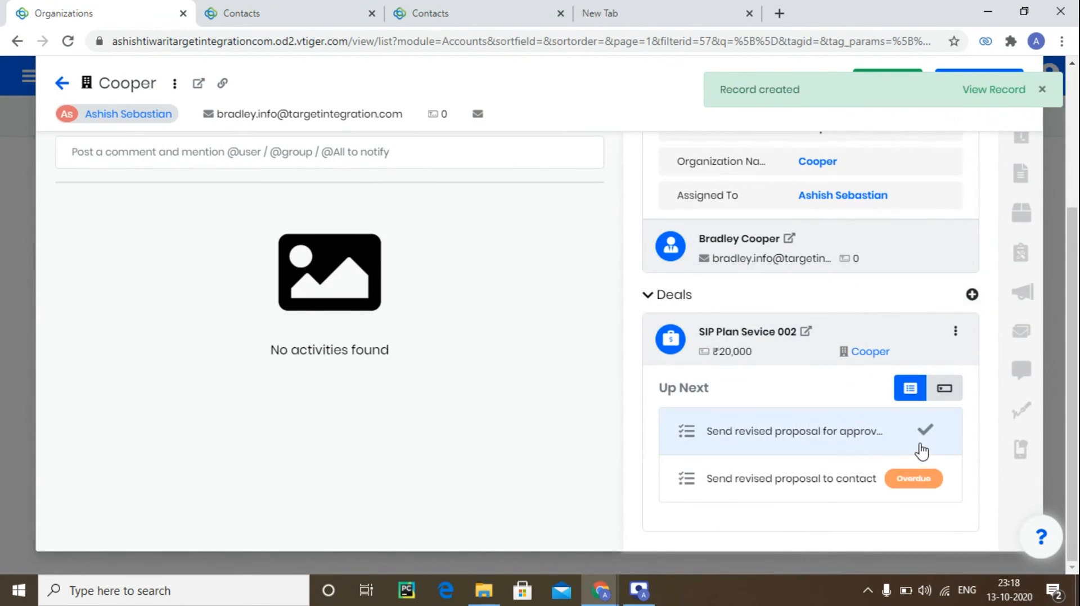
click(806, 332)
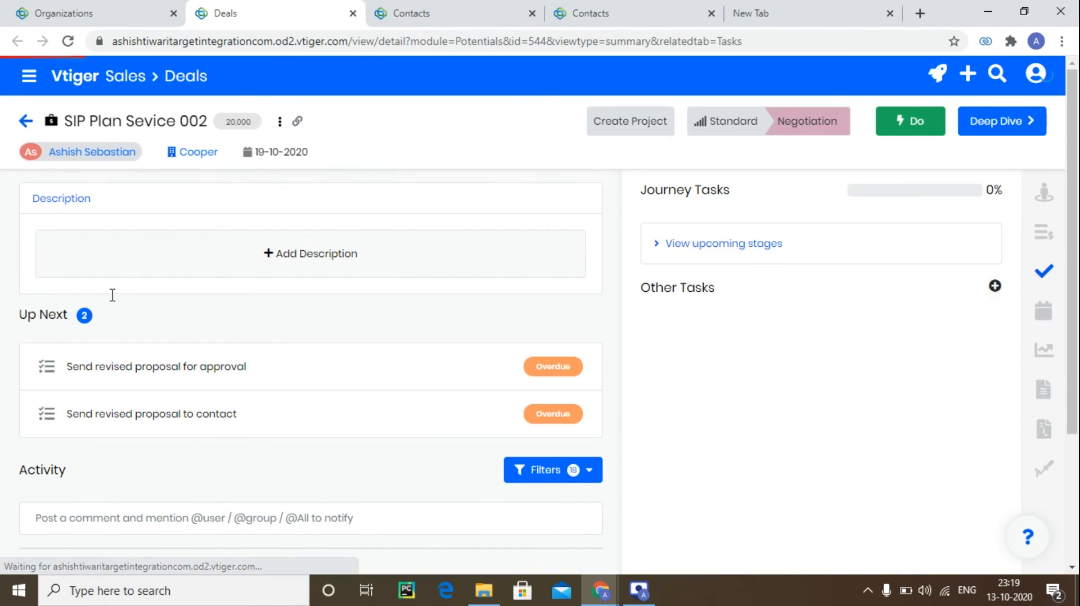
scroll(394, 301, down, 3)
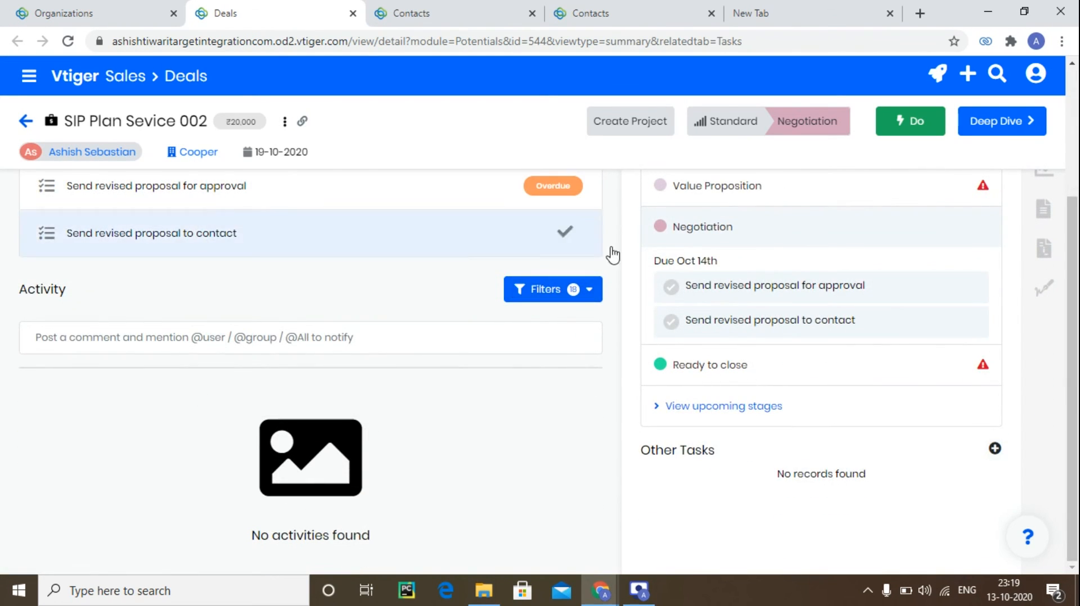
scroll(634, 288, up, 3)
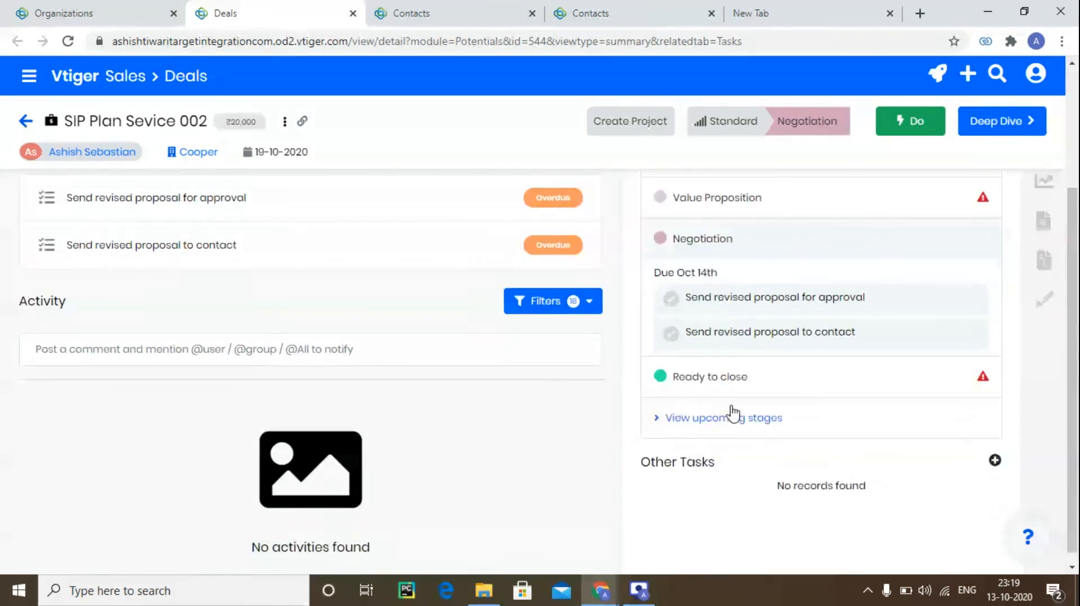
scroll(731, 405, down, 3)
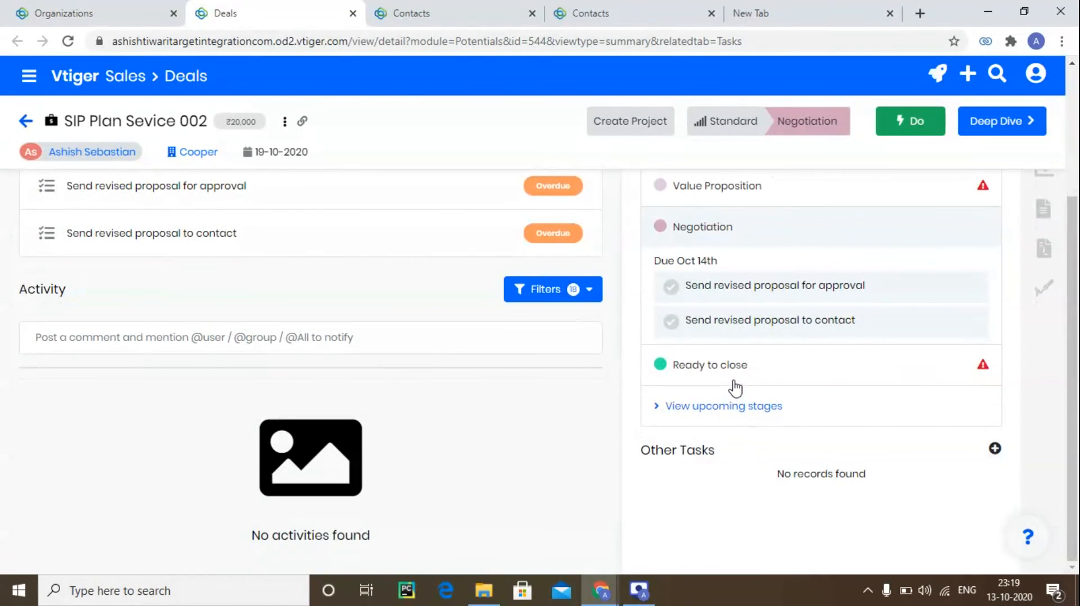
click(671, 287)
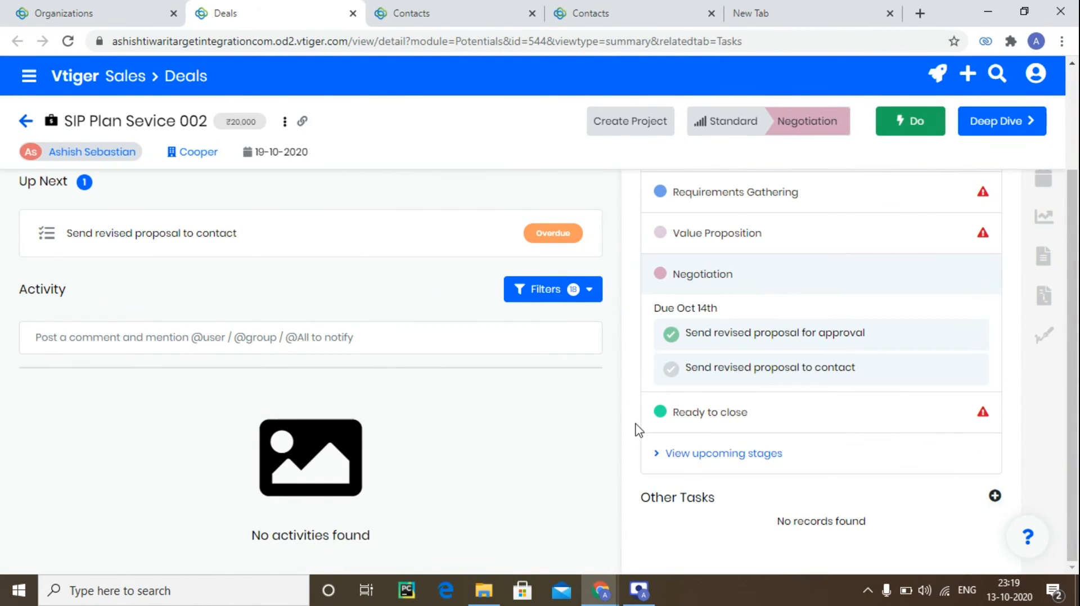
click(672, 371)
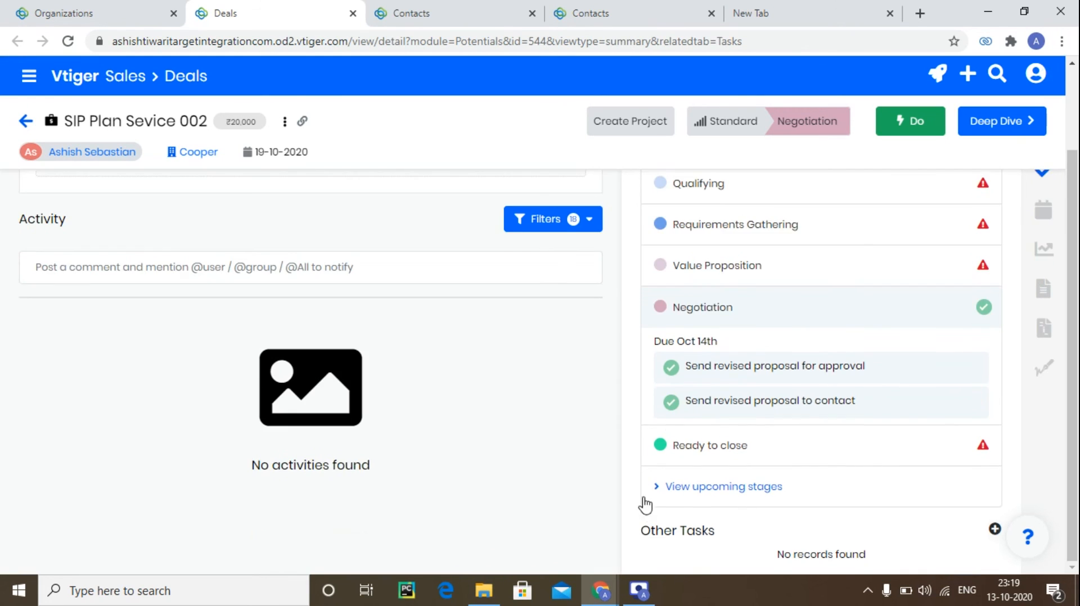
Open the deal's Deep Dive view and review its detail fields.
scroll(634, 534, up, 3)
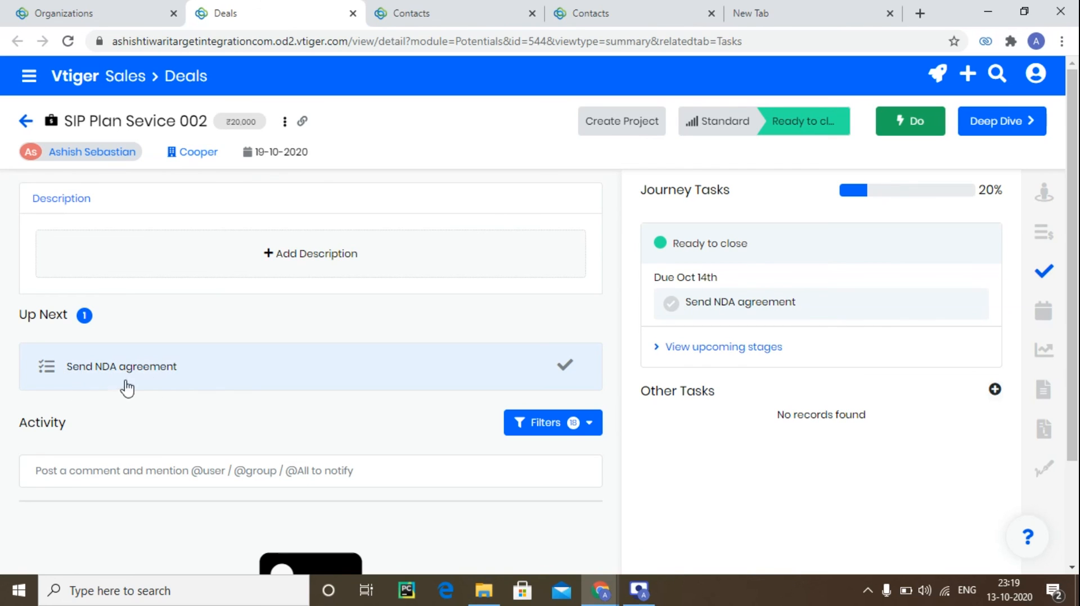
click(1011, 133)
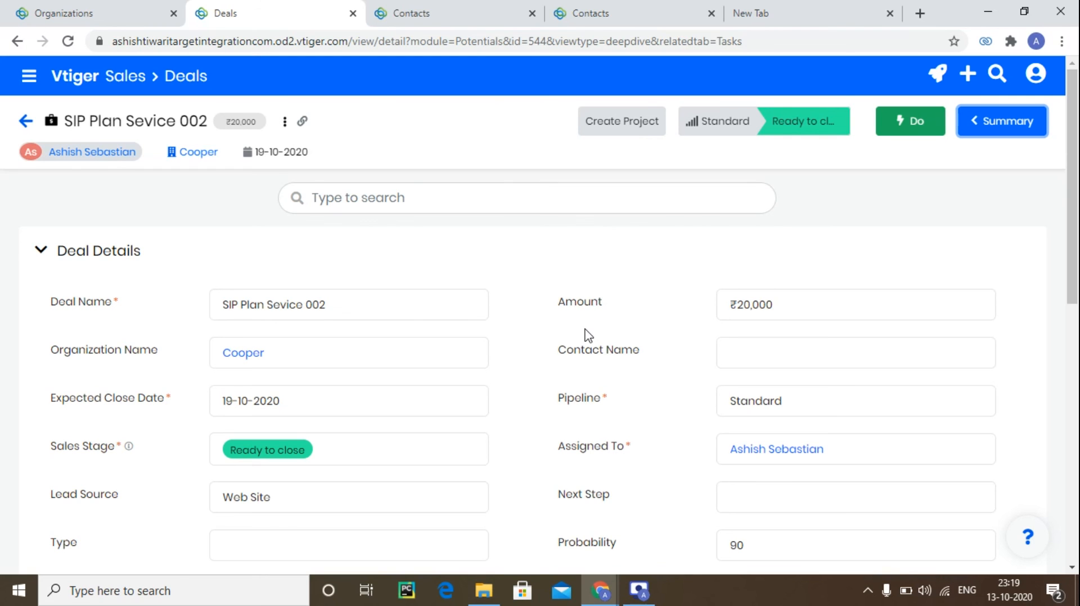
scroll(589, 336, down, 2)
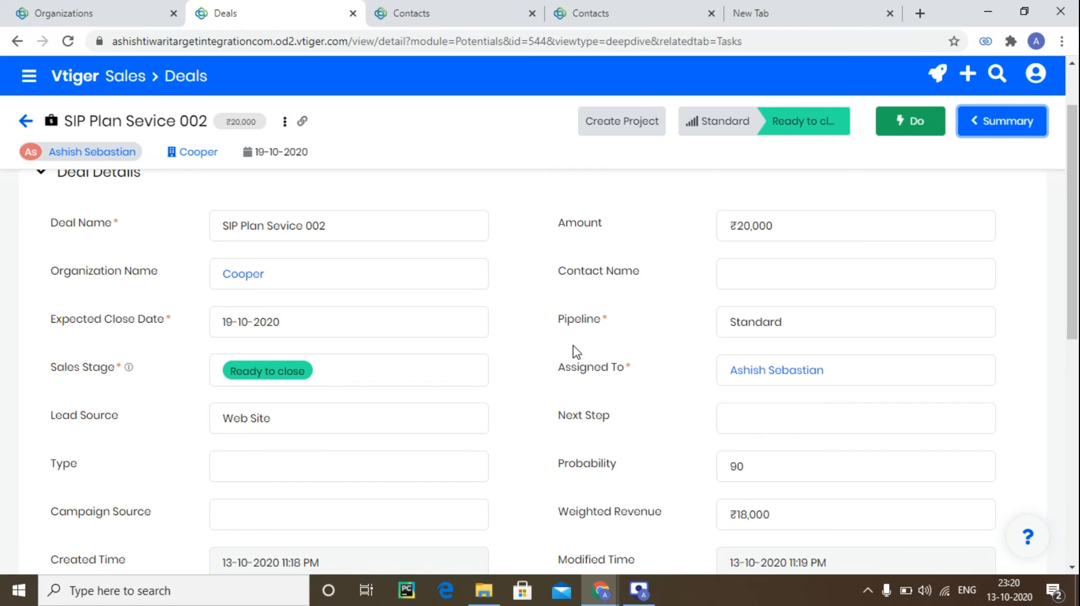
scroll(563, 357, down, 3)
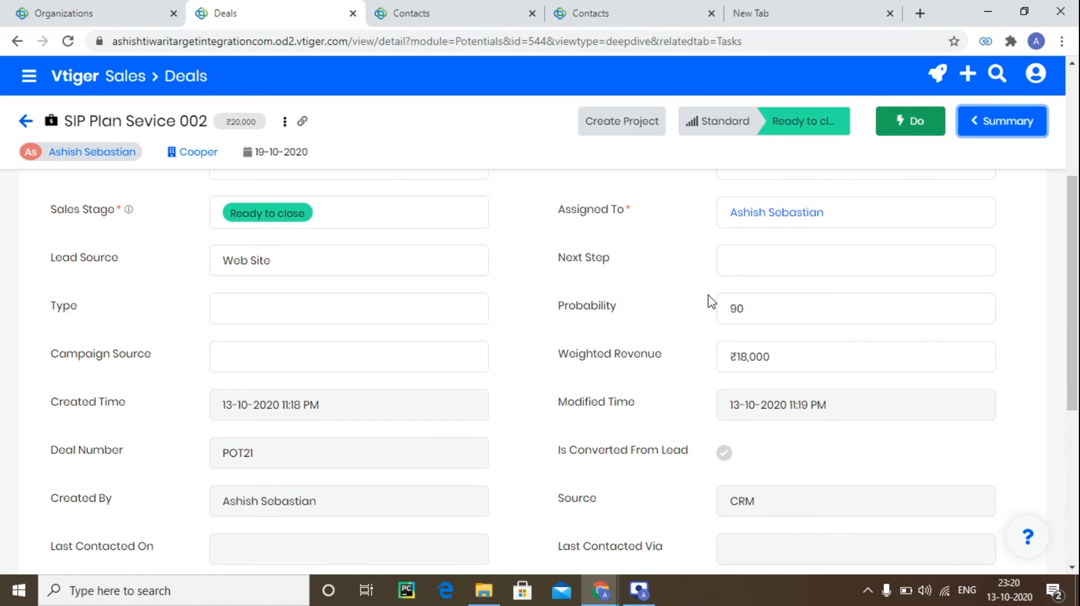
scroll(563, 352, down, 5)
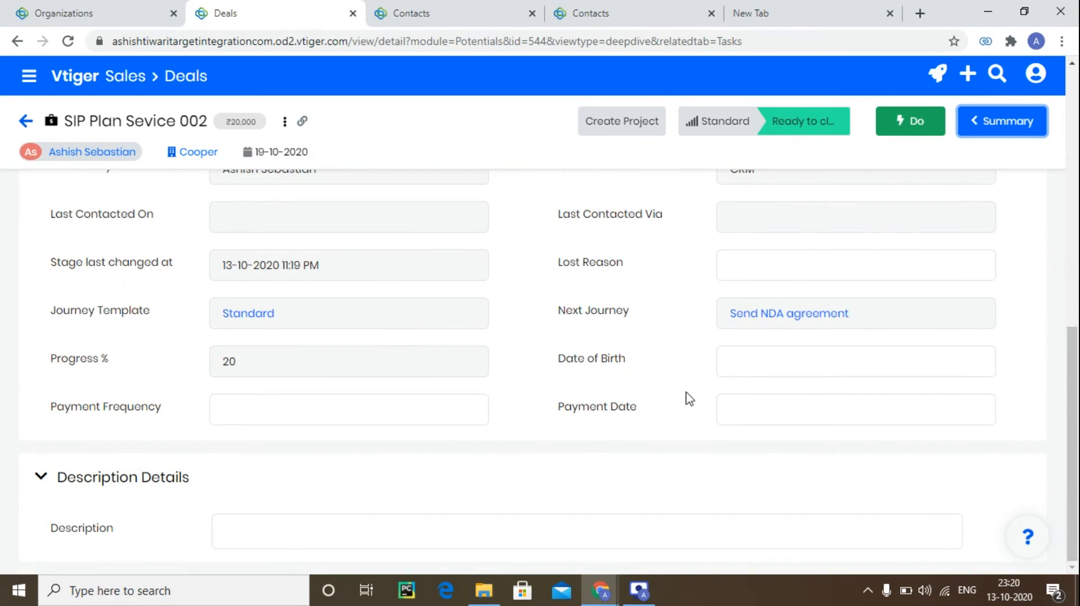
click(786, 410)
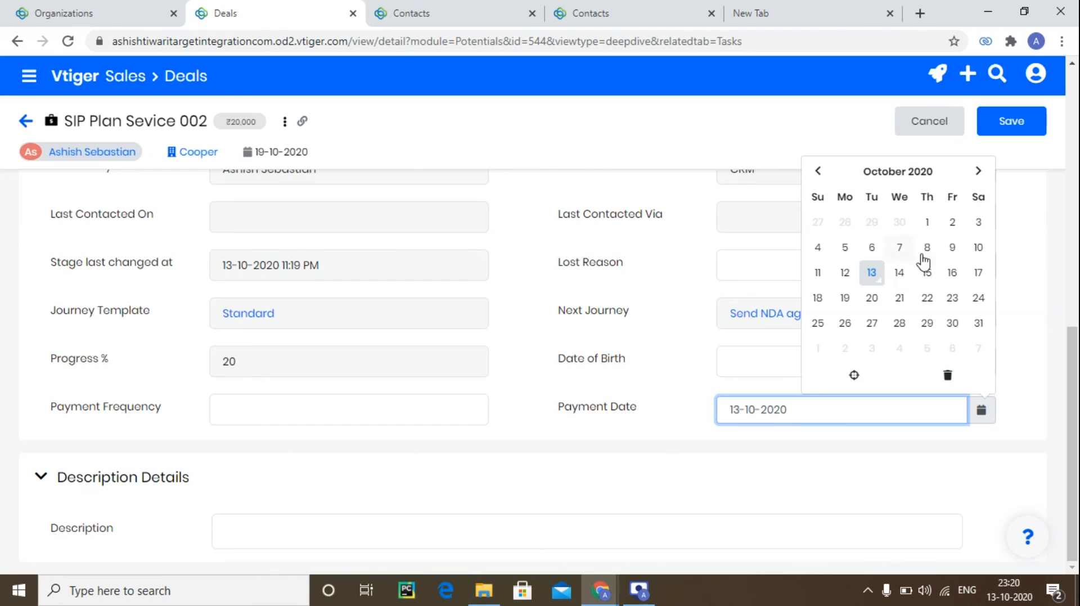
click(951, 274)
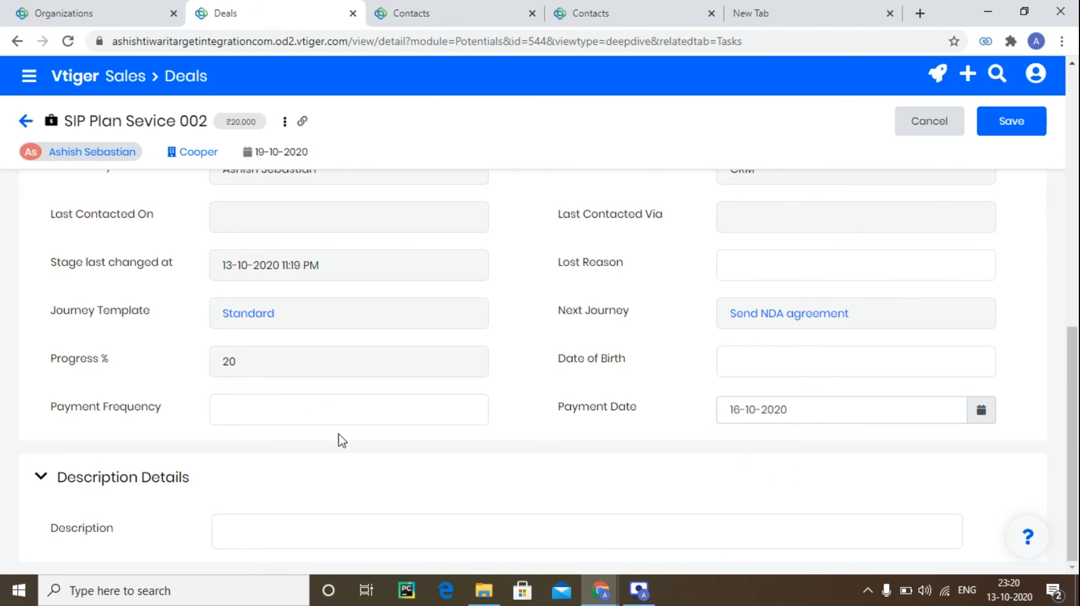
click(363, 422)
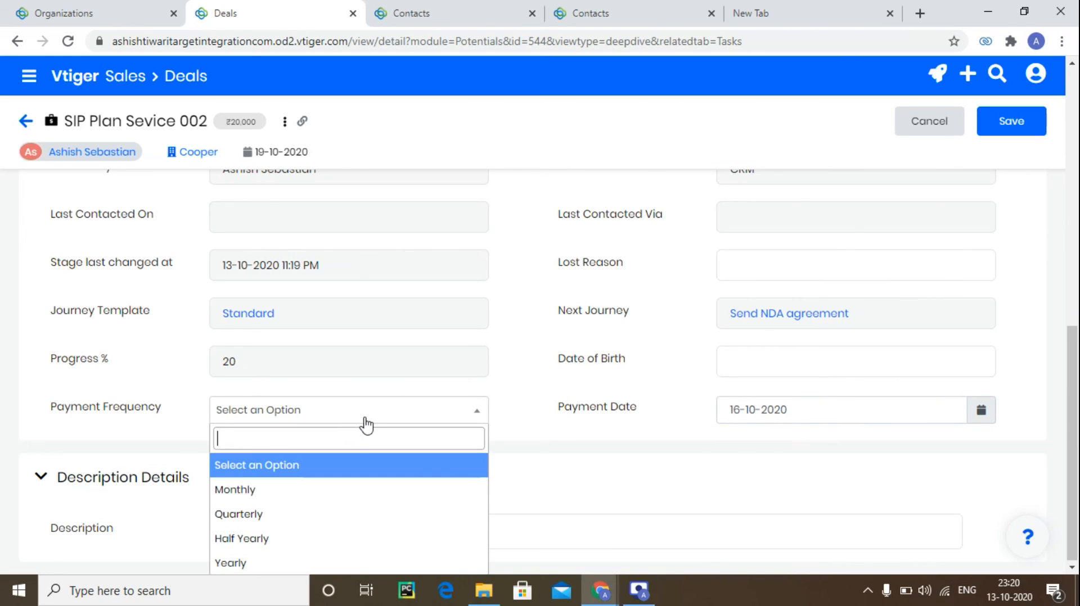
click(343, 514)
click(441, 469)
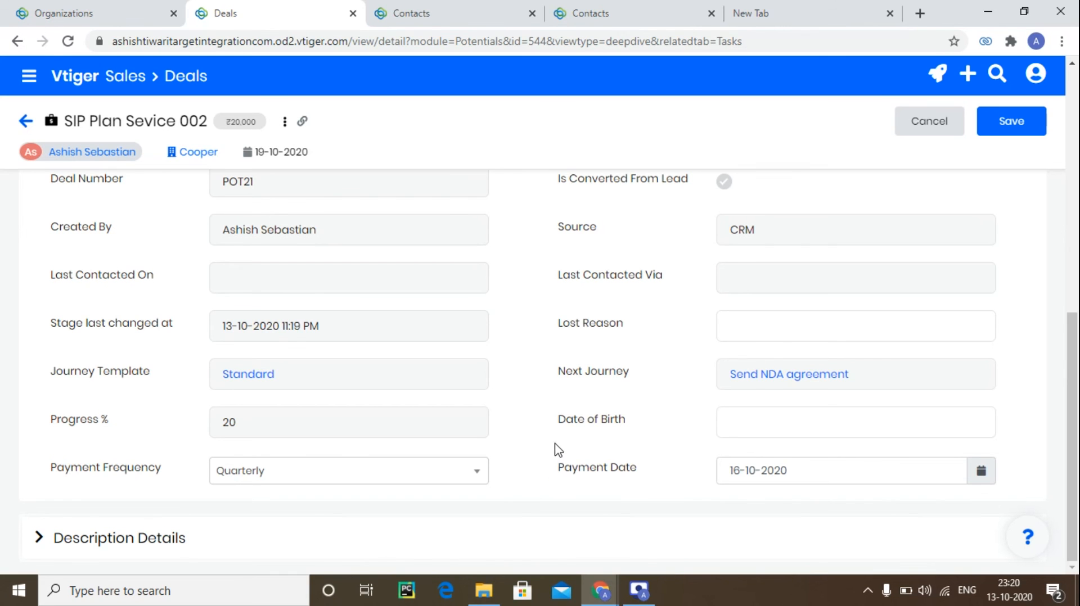
scroll(557, 444, up, 10)
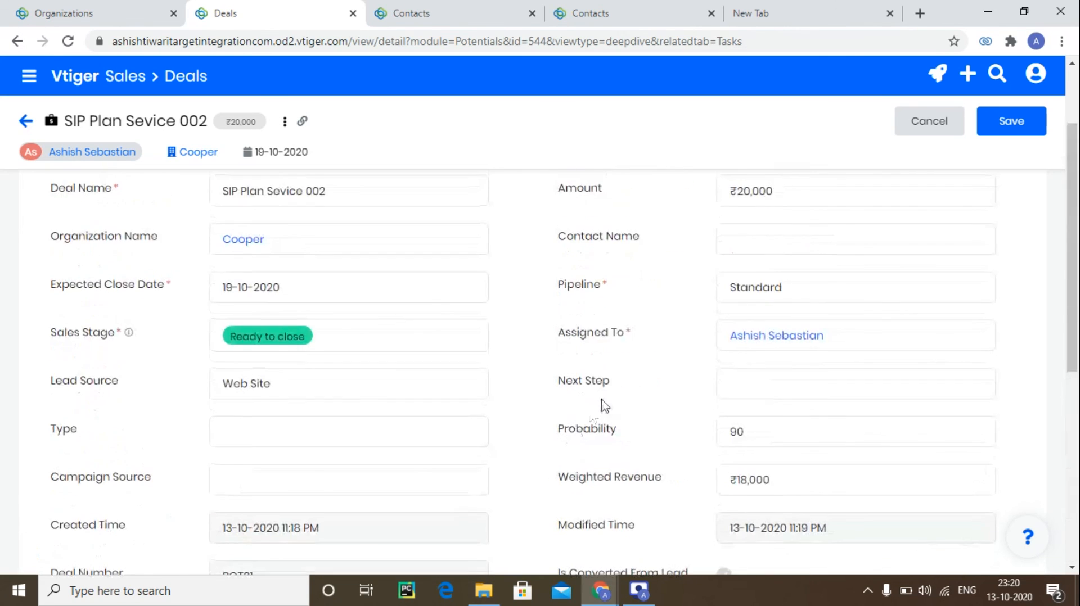
click(925, 130)
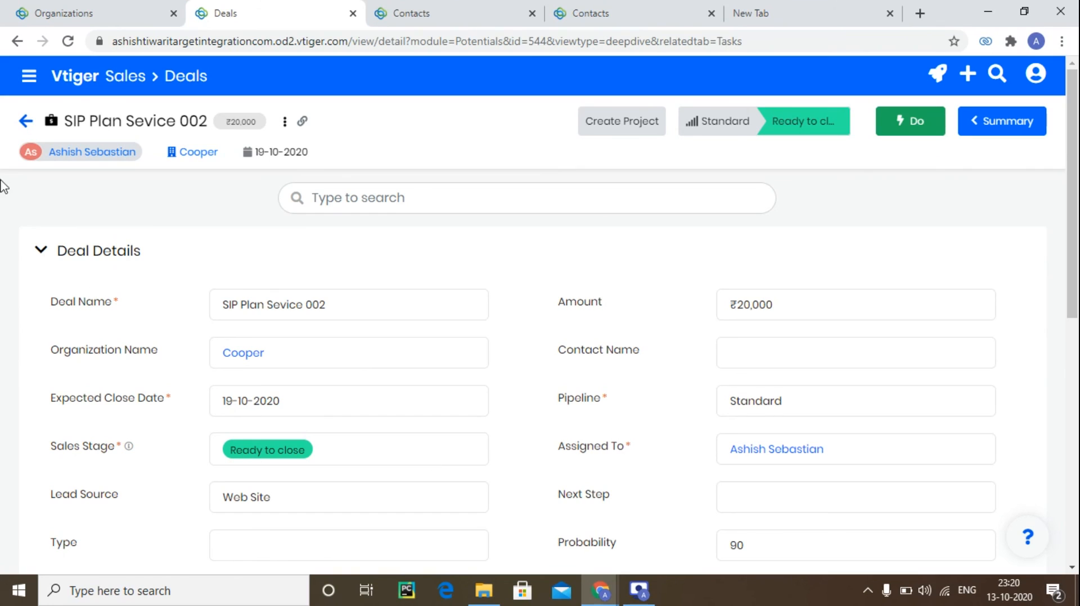
Open the Dashboard from the main menu.
click(27, 82)
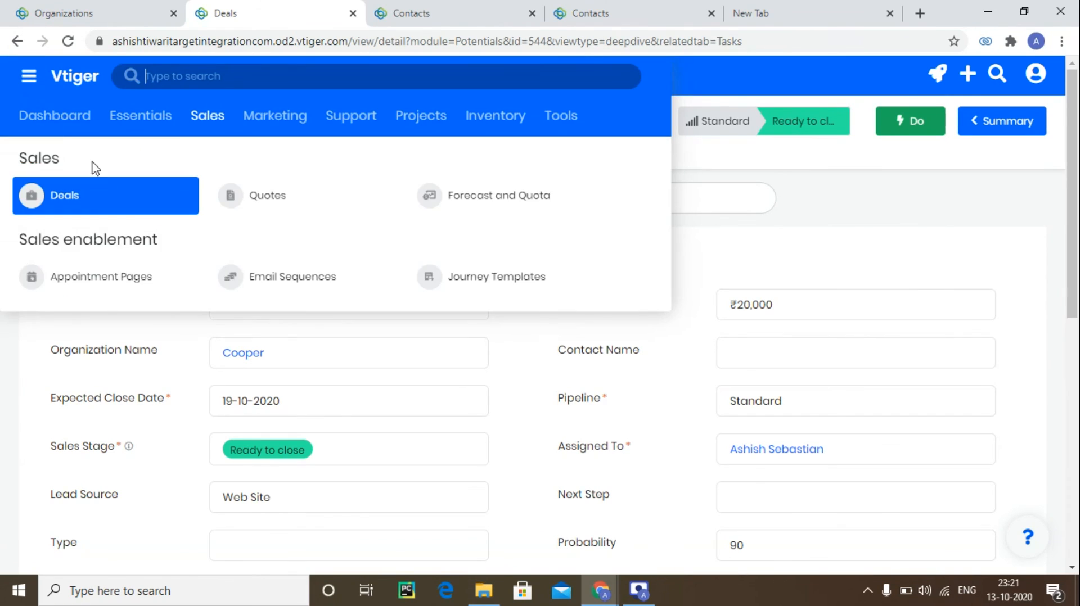
mouse_move(289, 131)
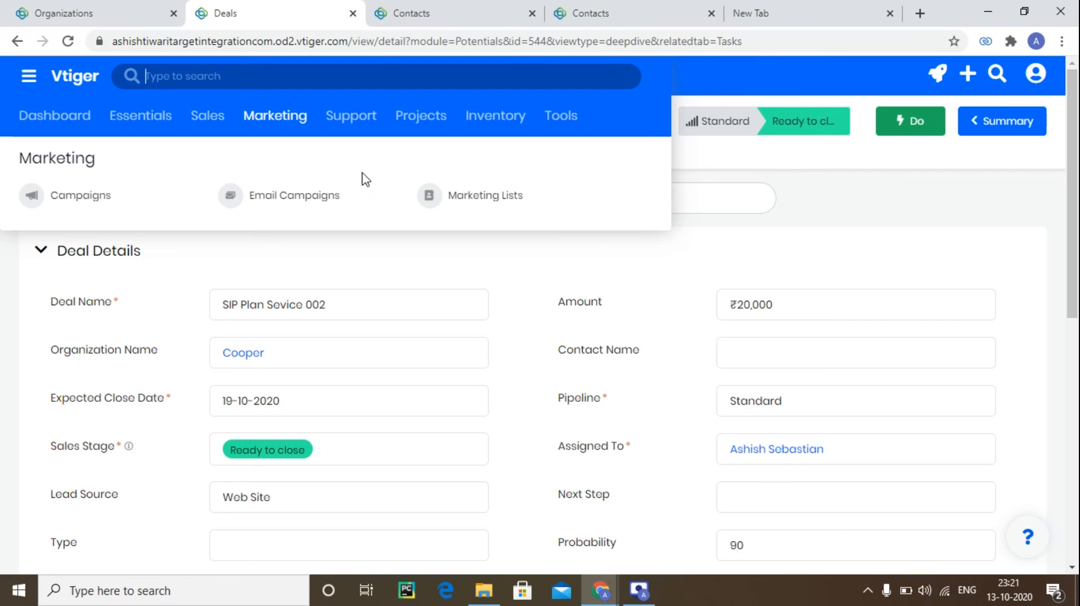
mouse_move(41, 120)
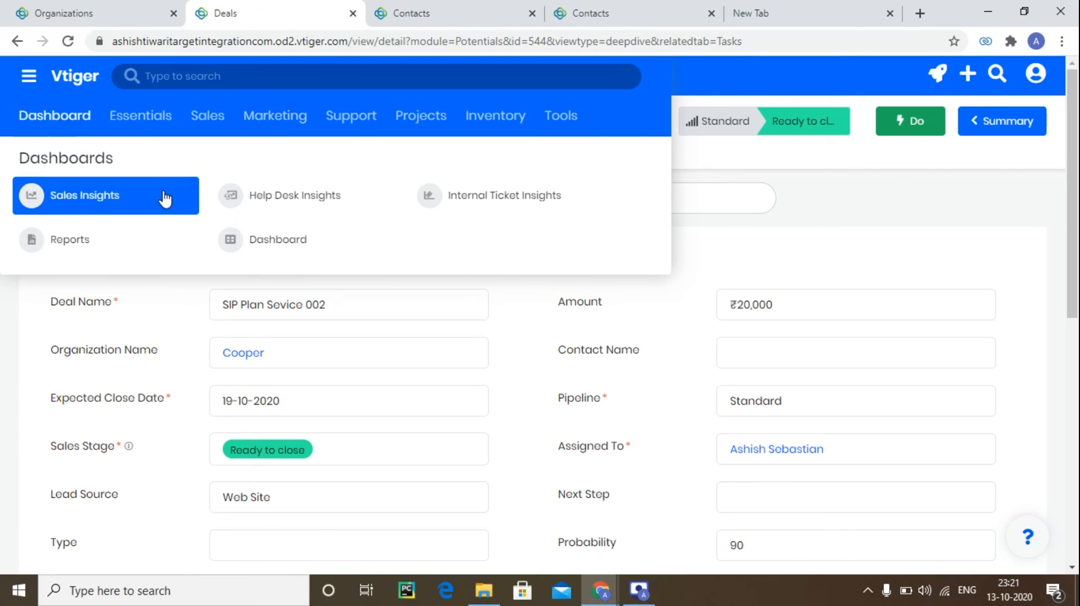
click(266, 242)
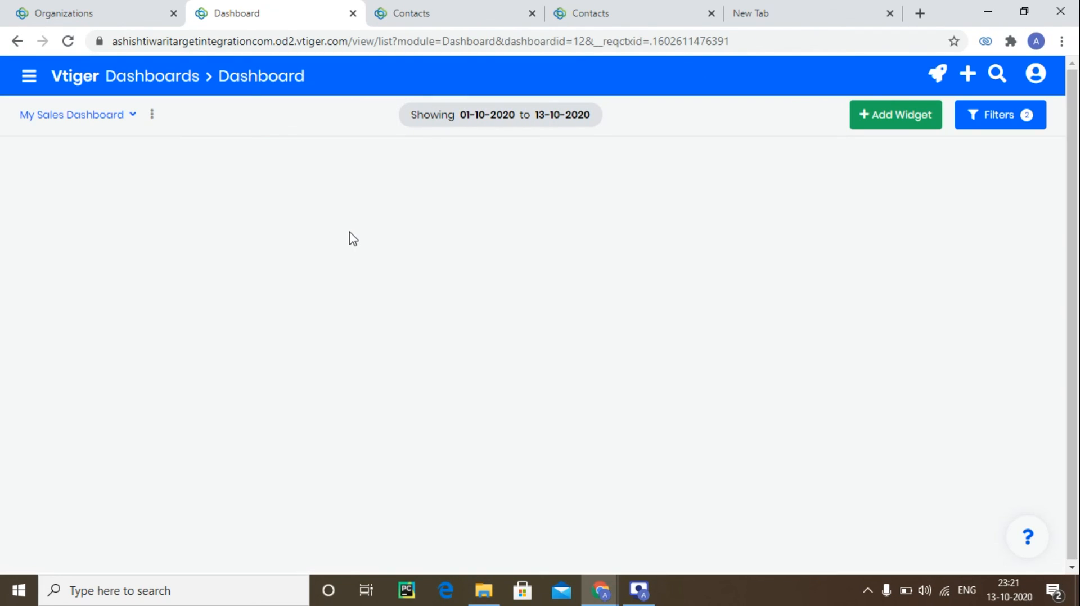